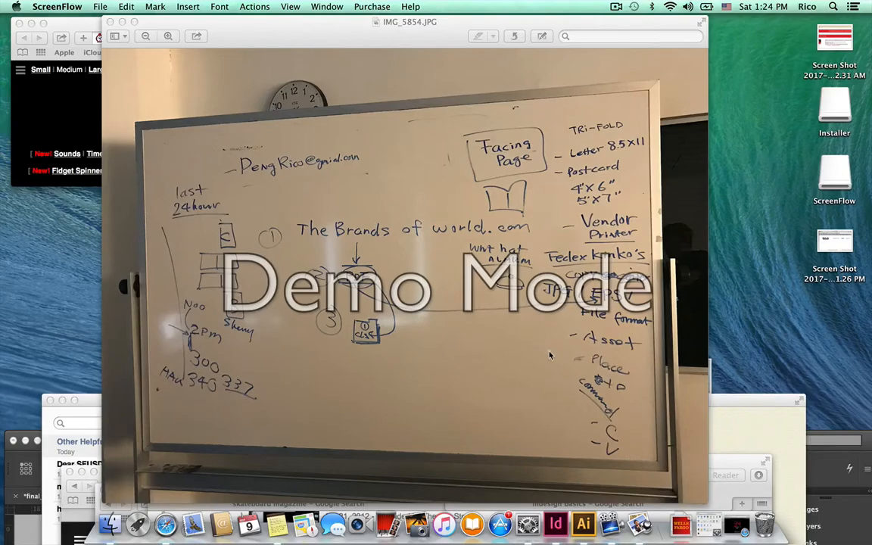
# Minimize the IMG_5854.JPG whiteboard photo in Preview, restore it, then switch to InDesign.
pyautogui.click(122, 22)
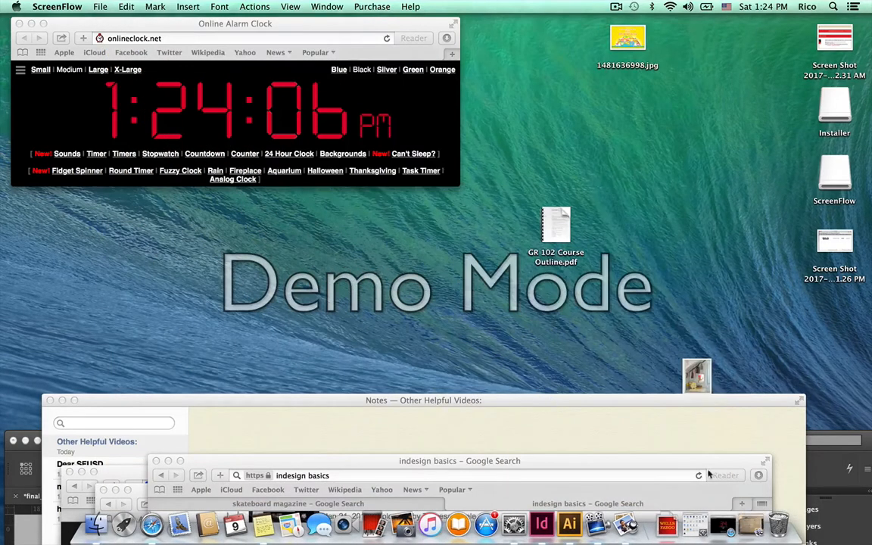
pyautogui.click(723, 524)
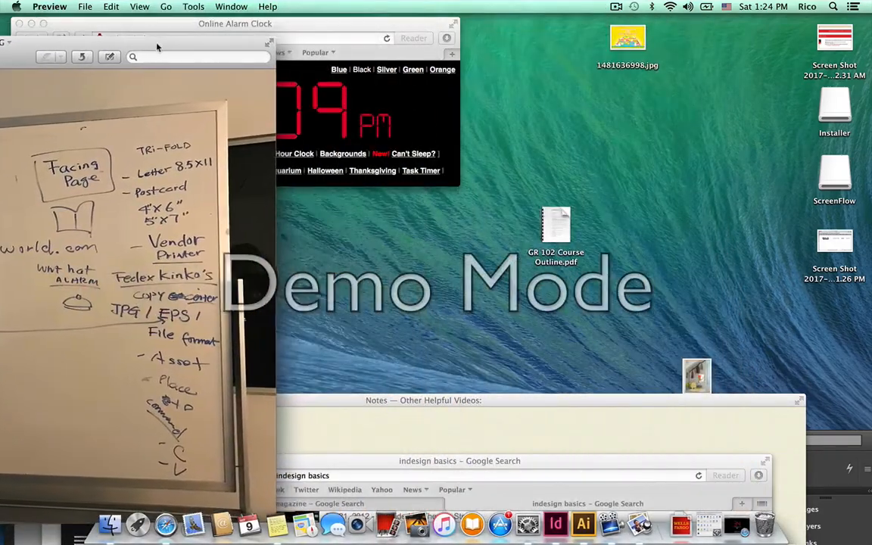
pyautogui.click(555, 537)
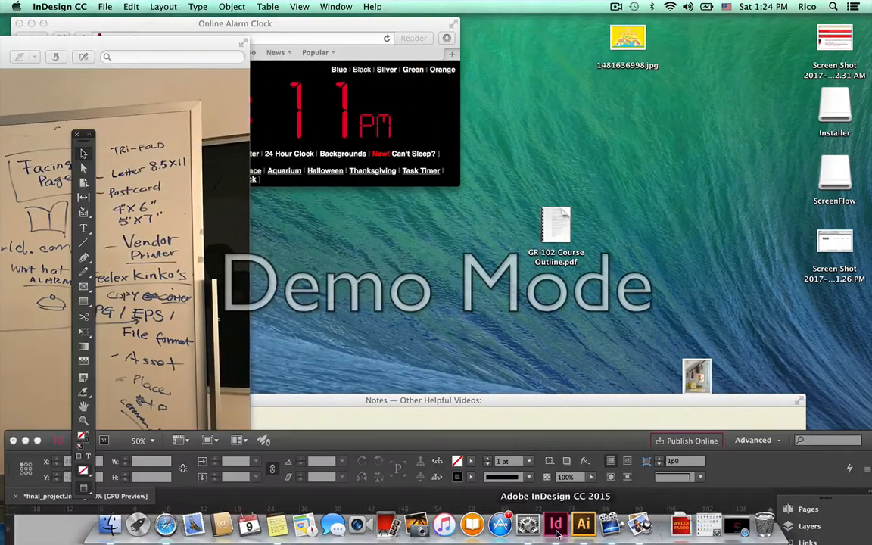
# Move the InDesign window up, scroll through final_project.indd to page 3, and open the File menu.
pyautogui.moveTo(469, 439); pyautogui.dragTo(481, 40)
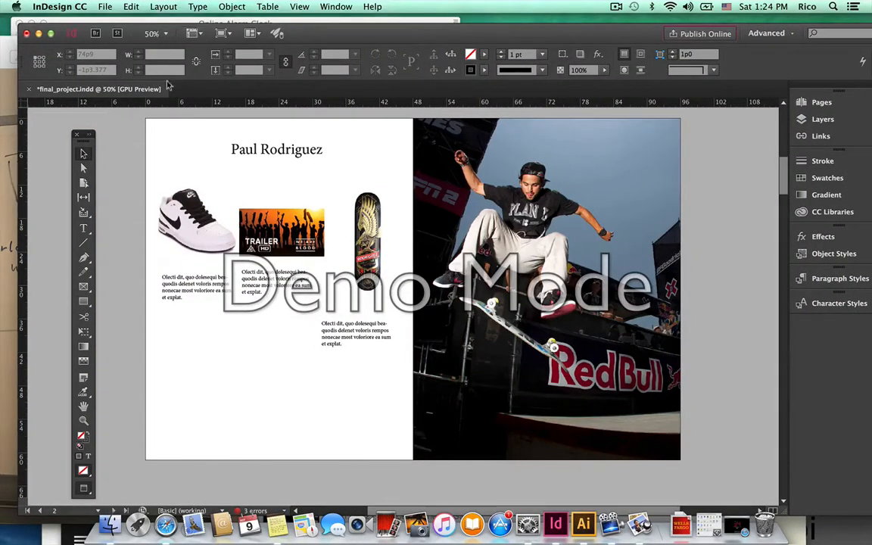
pyautogui.scroll(10, 324, 257)
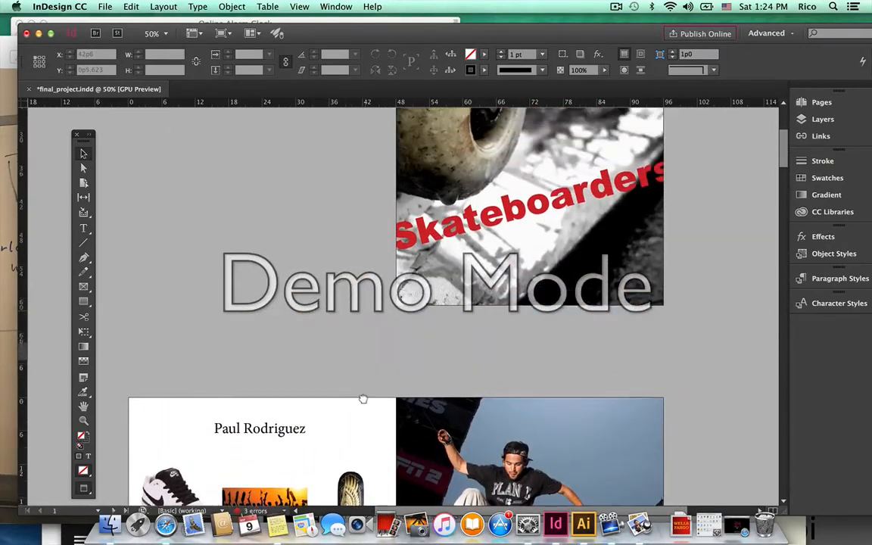
pyautogui.moveTo(354, 431); pyautogui.dragTo(334, 484)
pyautogui.moveTo(488, 425); pyautogui.dragTo(421, 365)
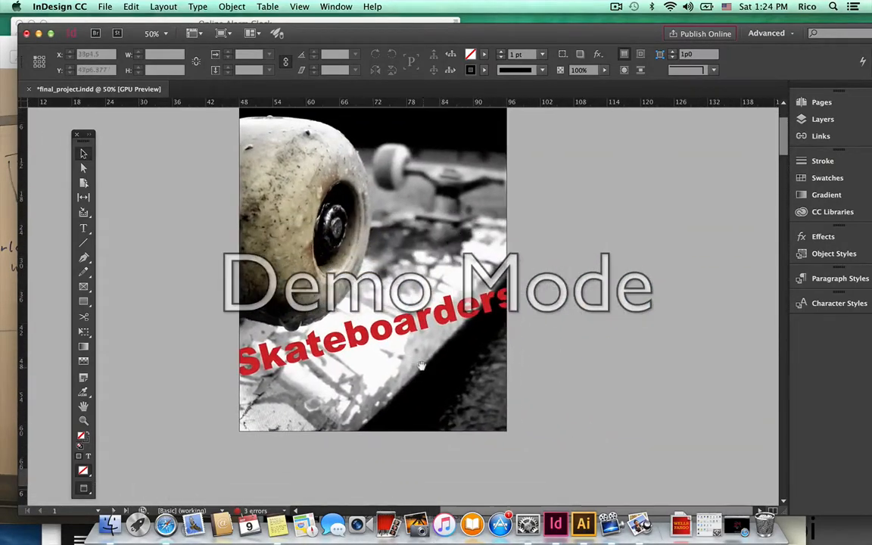
pyautogui.scroll(-10, 484, 375)
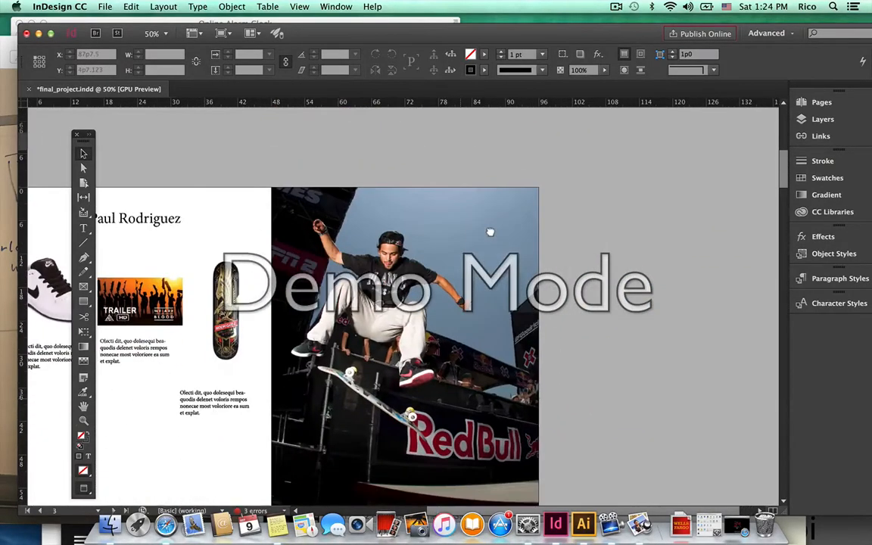
pyautogui.scroll(-2, 439, 257)
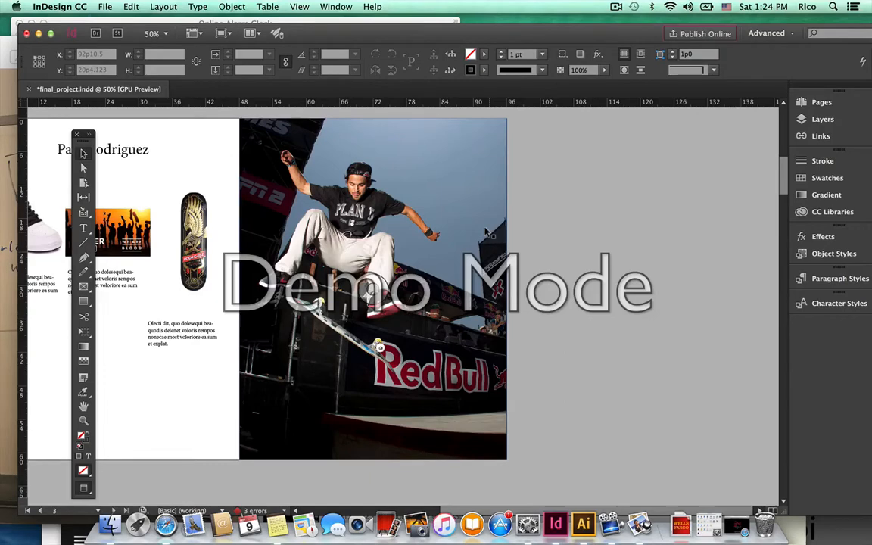
pyautogui.click(106, 7)
# Start a new document and enter a 4in × 6in page size.
pyautogui.moveTo(110, 22)
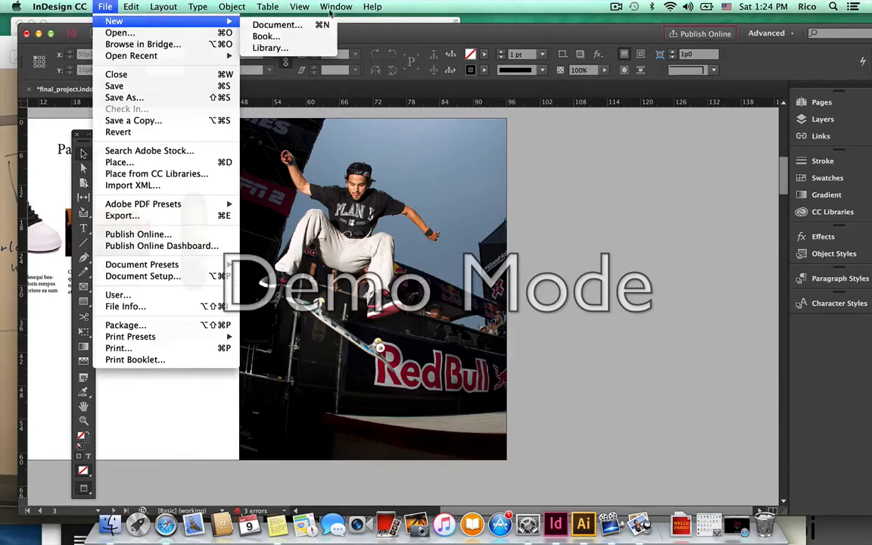
pyautogui.click(277, 25)
pyautogui.click(432, 231)
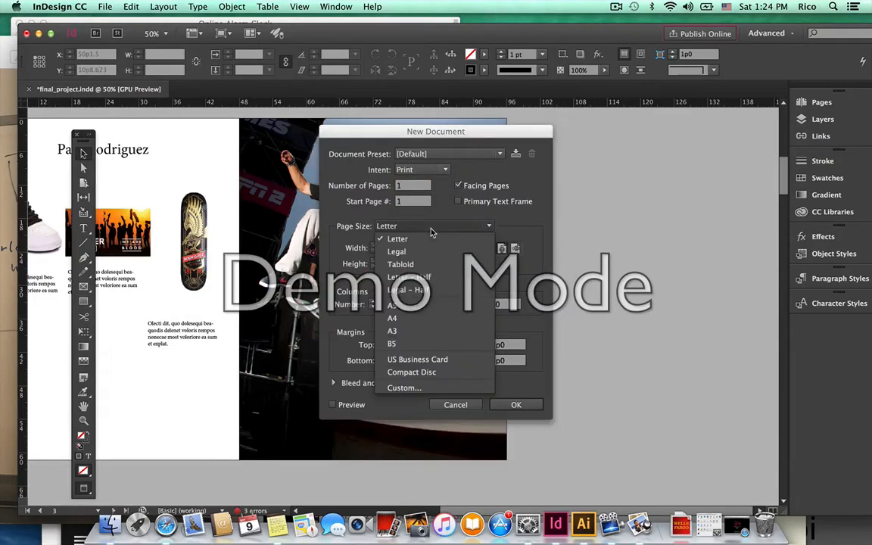
pyautogui.click(424, 227)
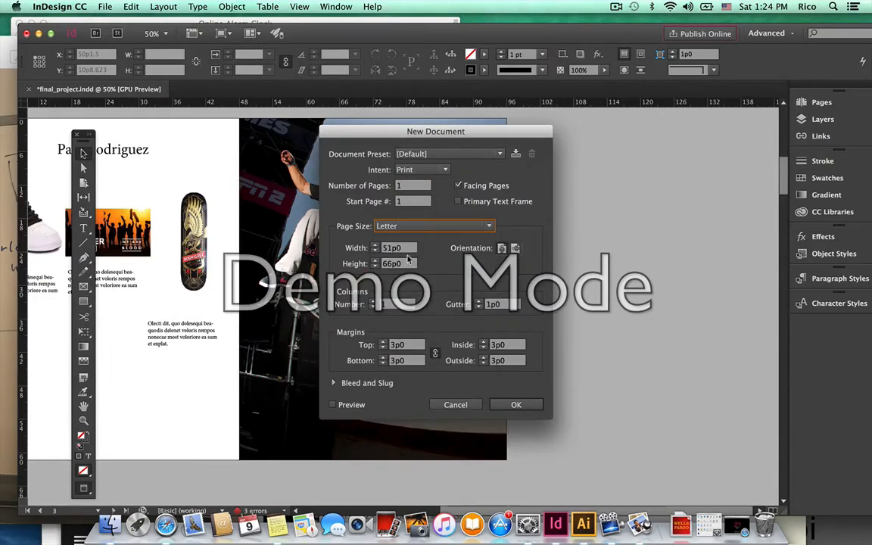
pyautogui.press('Tab')
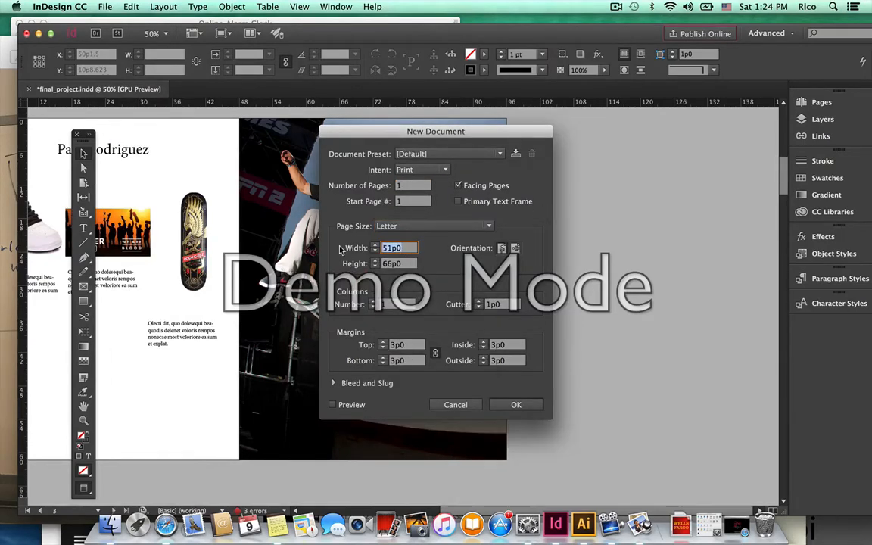
pyautogui.write('4in')
pyautogui.press('Tab')
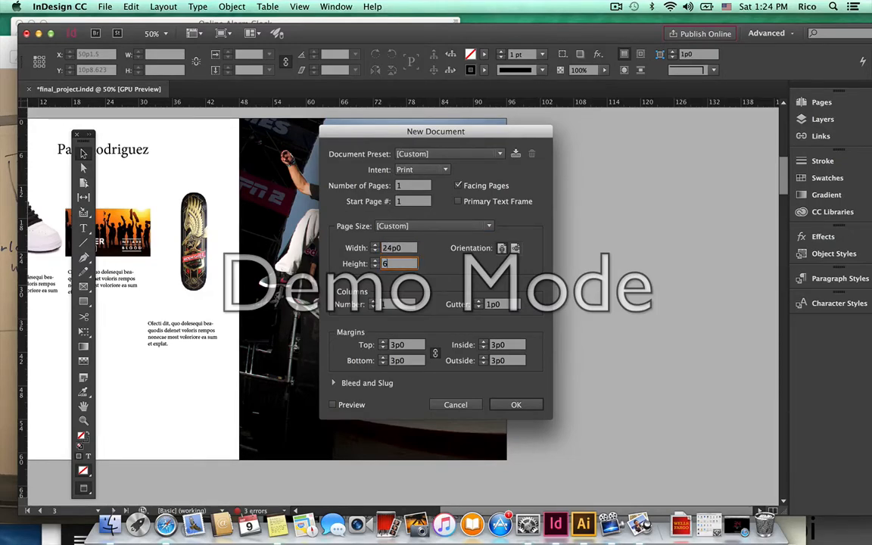
pyautogui.write('6in')
pyautogui.click(515, 404)
# Re-enter 4 × 6in, turn off Facing Pages, set Intent to Print, and create the document.
pyautogui.hotkey('shift', 'Tab')
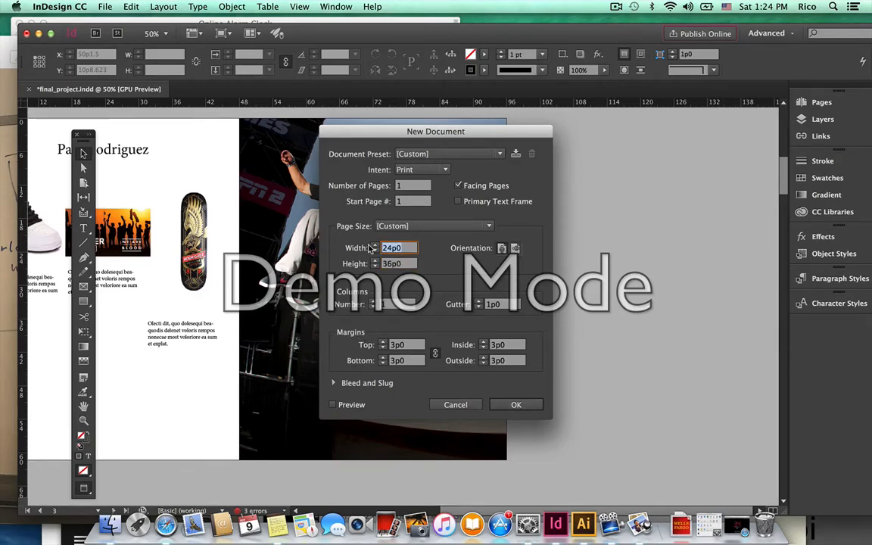
pyautogui.write('4')
pyautogui.press('Tab')
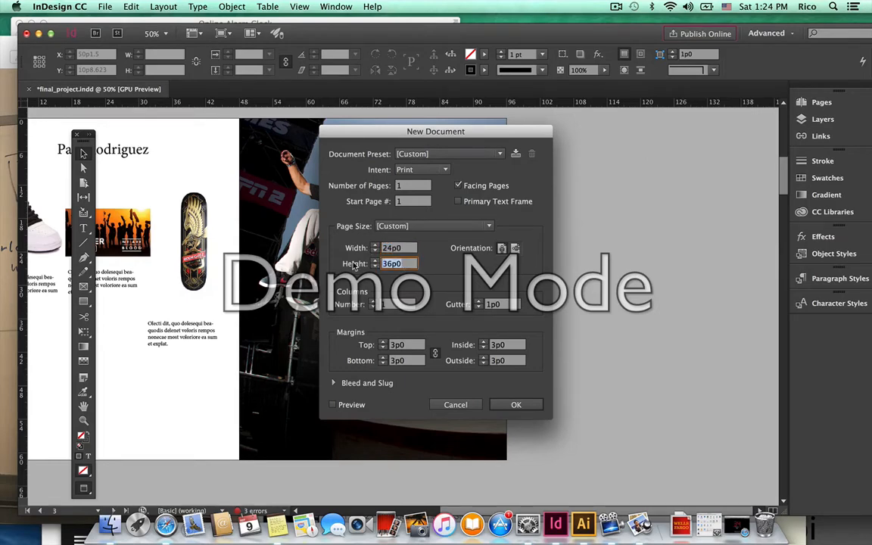
pyautogui.write('6in')
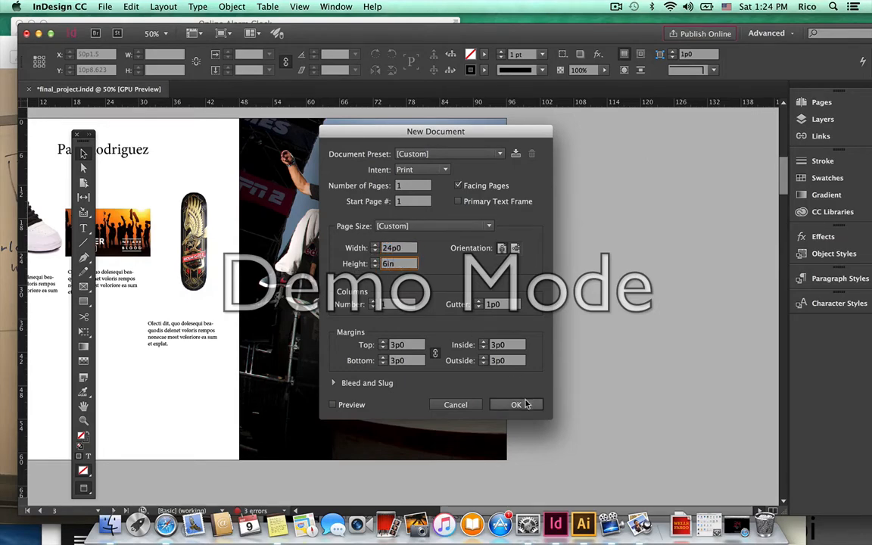
pyautogui.click(460, 186)
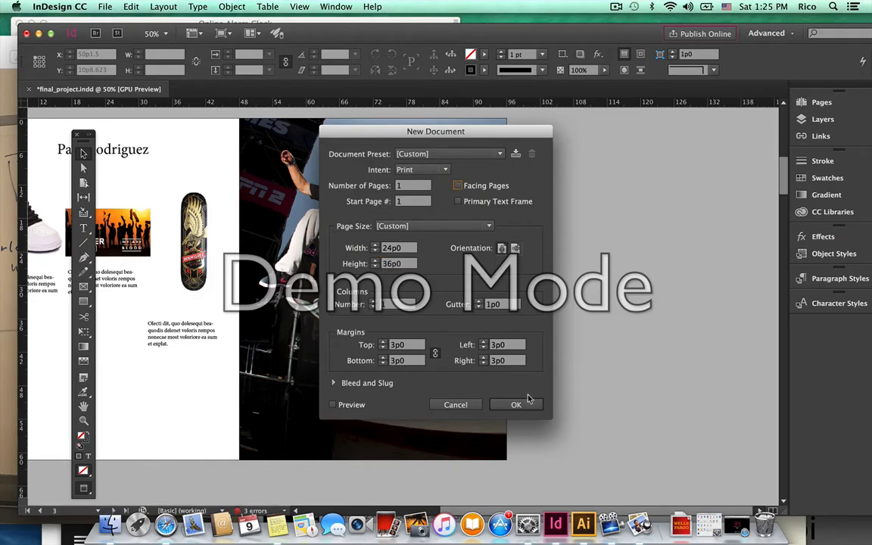
pyautogui.click(443, 171)
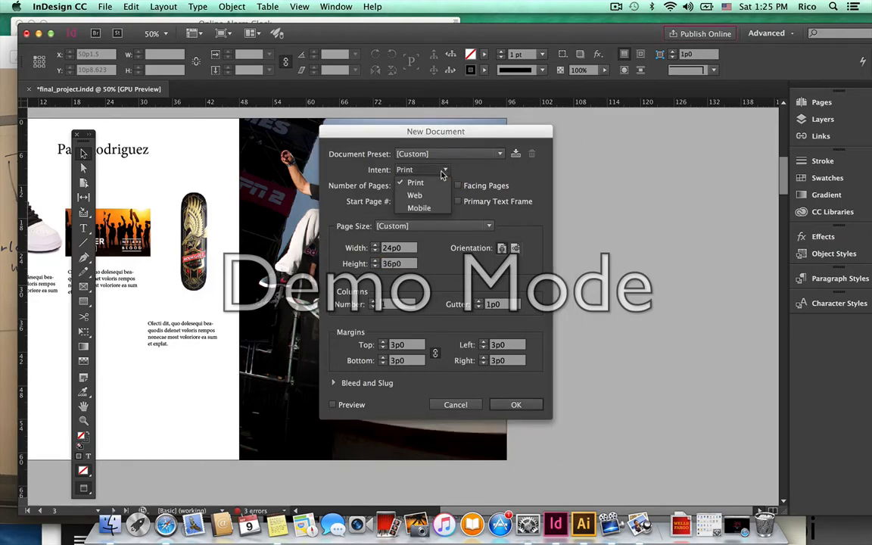
pyautogui.click(401, 170)
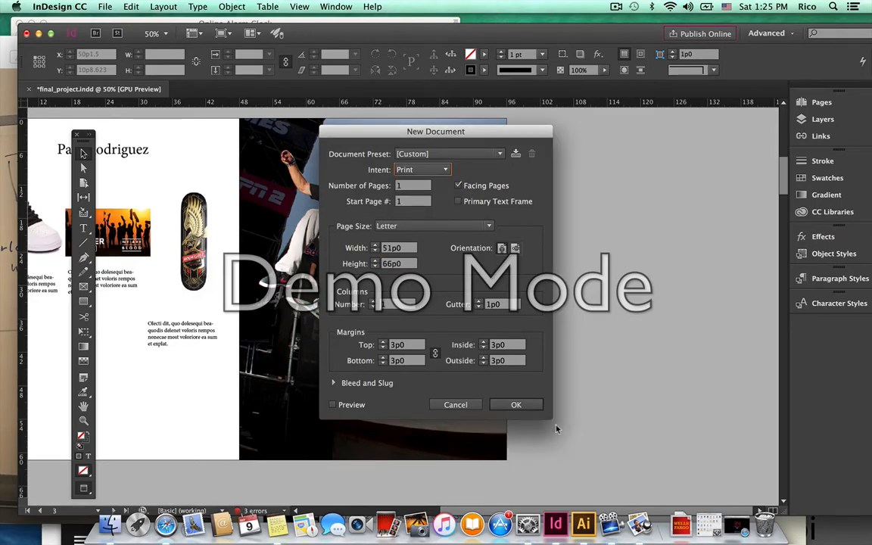
pyautogui.click(518, 404)
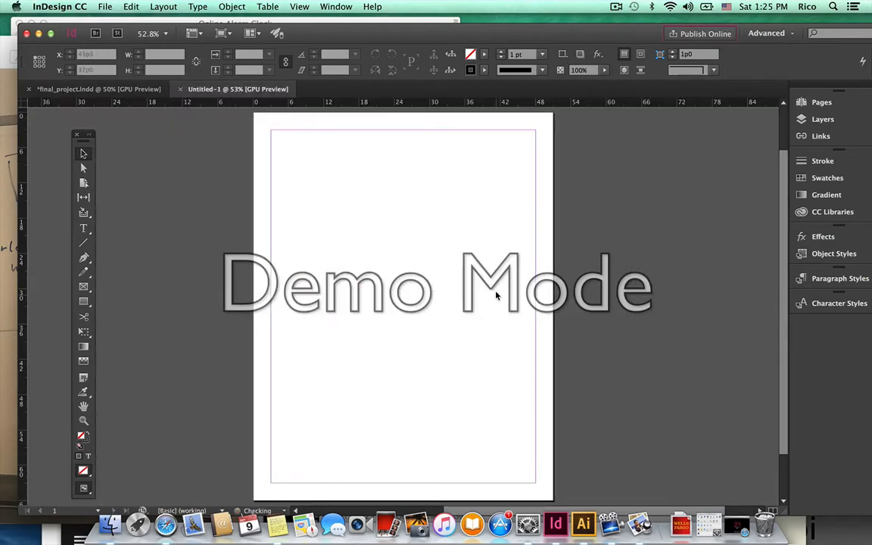
# Zoom out and back in on the blank Untitled-1 page to fit it in view.
pyautogui.click(84, 420)
pyautogui.keyDown('alt'); pyautogui.click(311, 337); pyautogui.keyUp('alt')
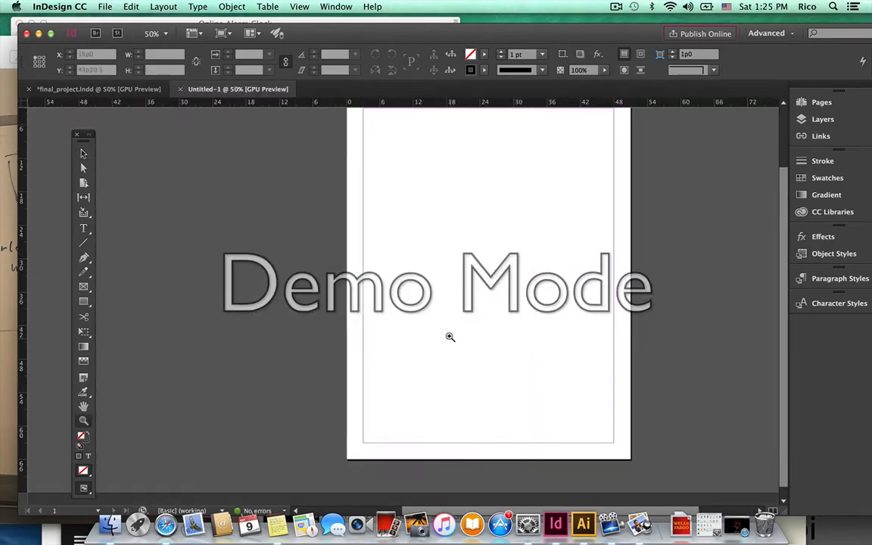
pyautogui.keyDown('alt'); pyautogui.click(452, 336); pyautogui.keyUp('alt')
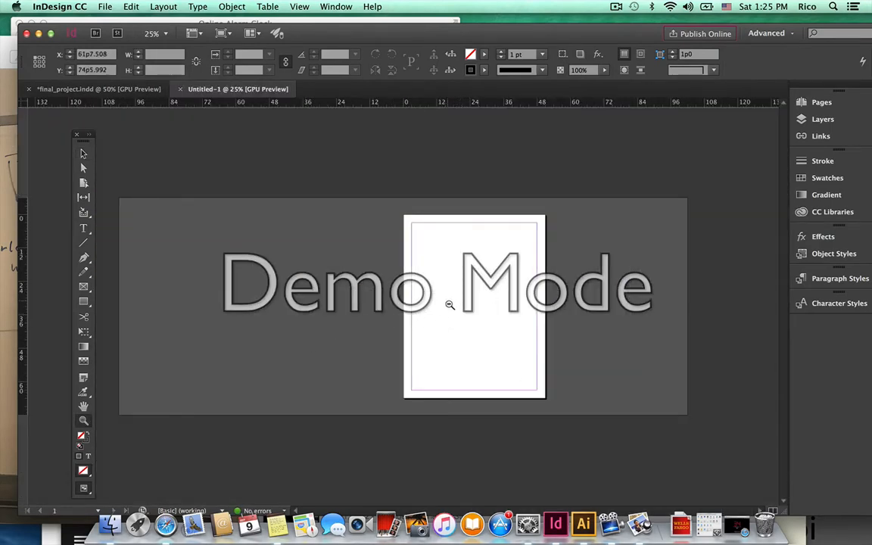
pyautogui.moveTo(450, 304); pyautogui.dragTo(506, 375)
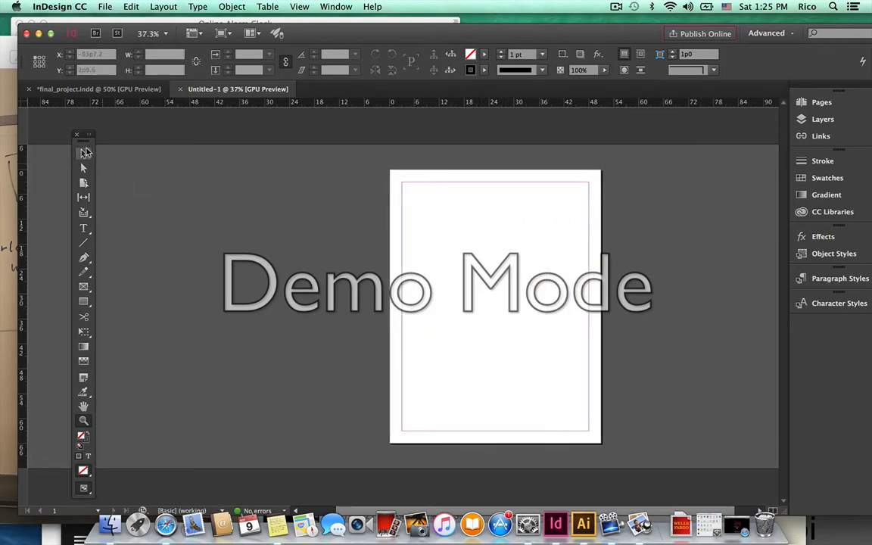
pyautogui.click(84, 155)
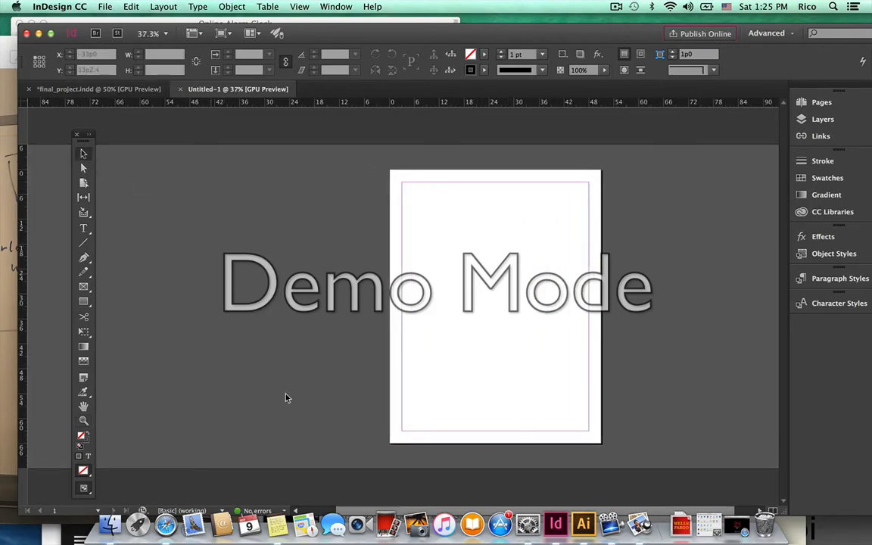
# Return to the final_project document and select the Red Bull skater photo.
pyautogui.click(166, 523)
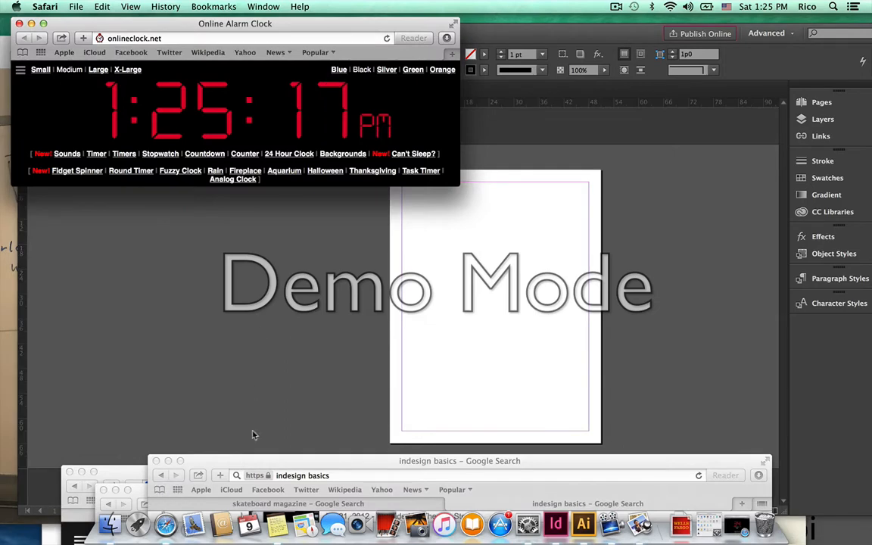
pyautogui.click(205, 401)
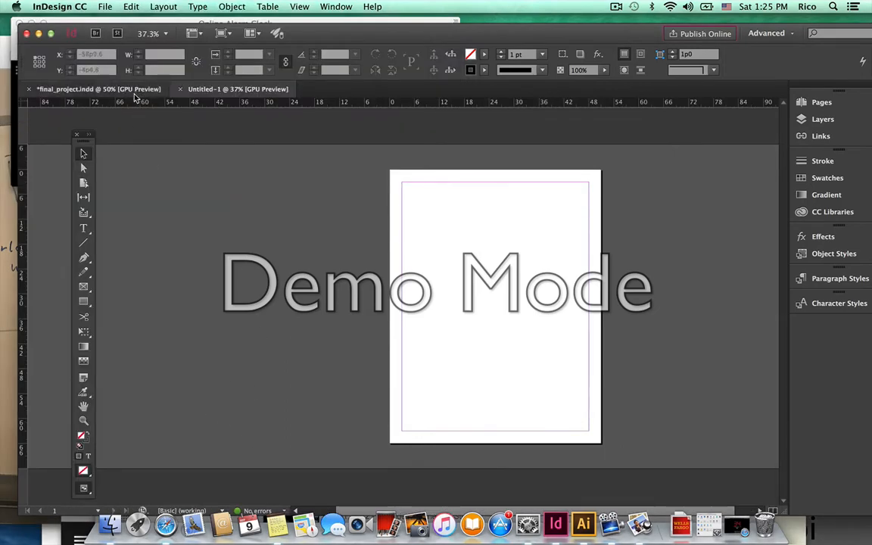
pyautogui.click(123, 88)
pyautogui.click(390, 211)
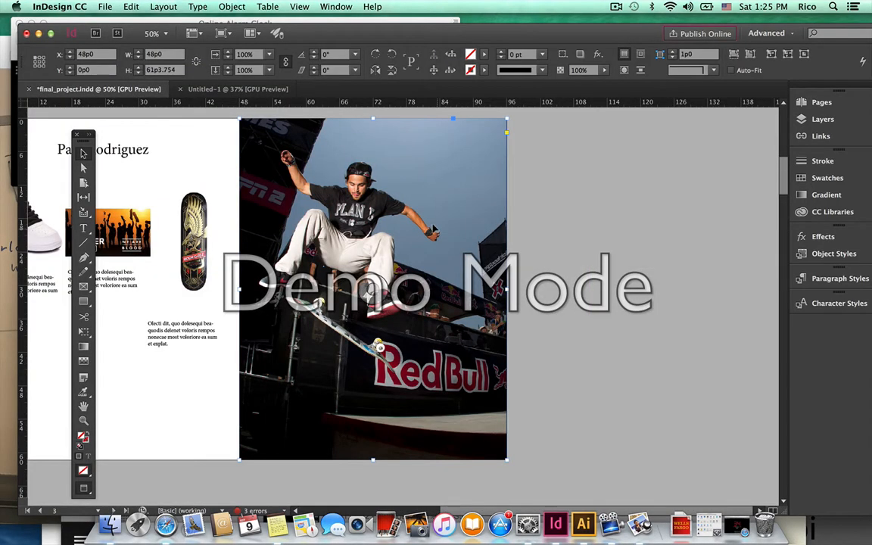
# Paste the skater photo into Untitled-1, move it onto the page, and open the Window menu.
pyautogui.click(262, 89)
pyautogui.press('cmd+v')
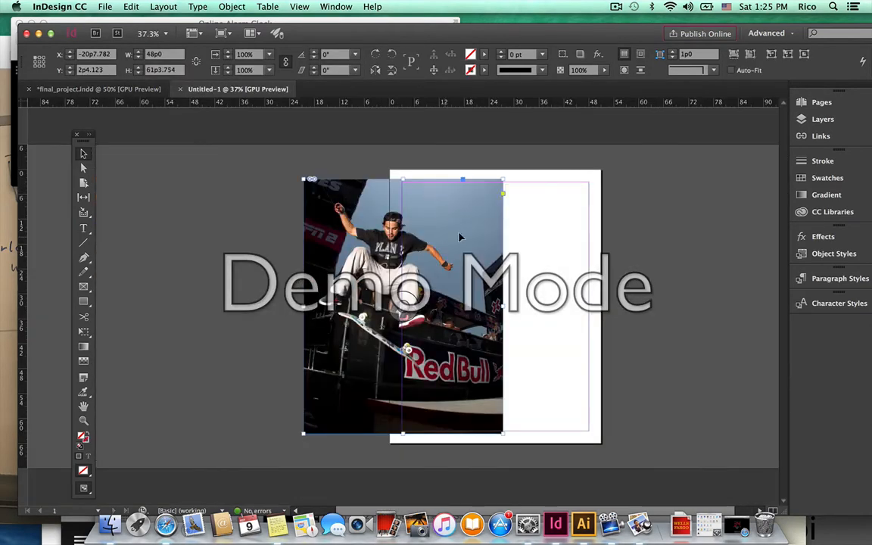
pyautogui.hscroll(1, 469, 258)
pyautogui.hscroll(1, 483, 286)
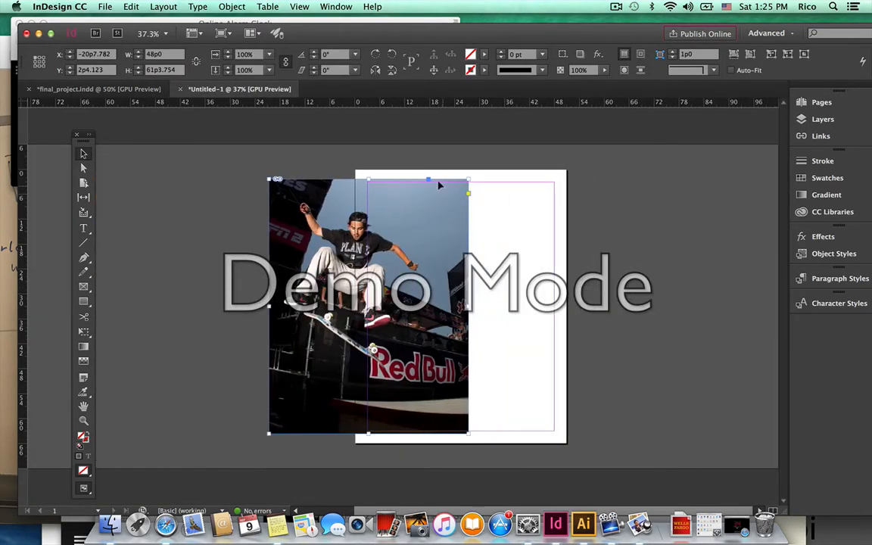
pyautogui.click(491, 192)
pyautogui.moveTo(389, 268); pyautogui.dragTo(445, 259)
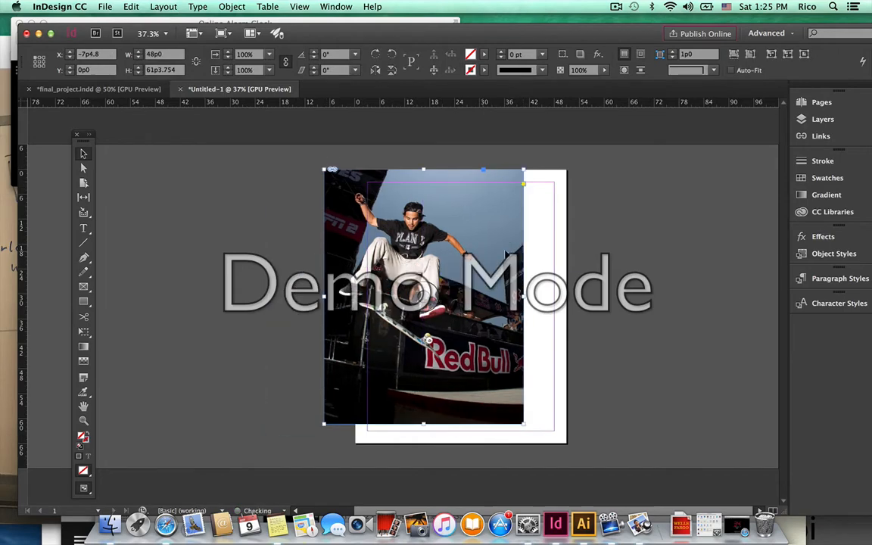
pyautogui.click(336, 6)
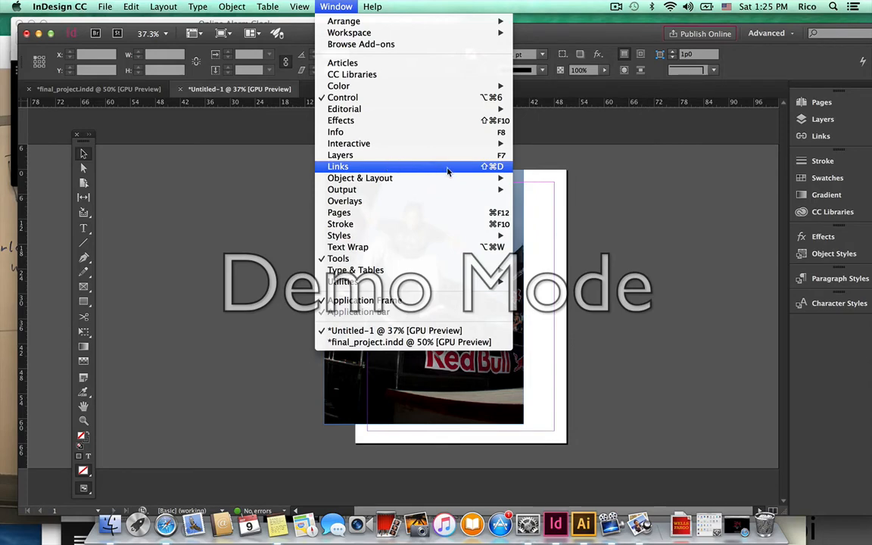
# Show the Links panel with the skater photo's link details expanded.
pyautogui.click(384, 165)
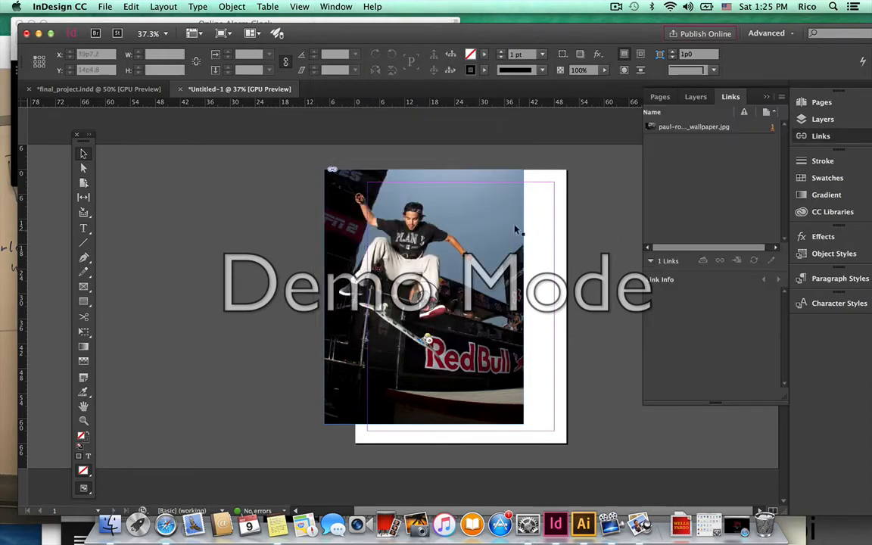
pyautogui.click(492, 232)
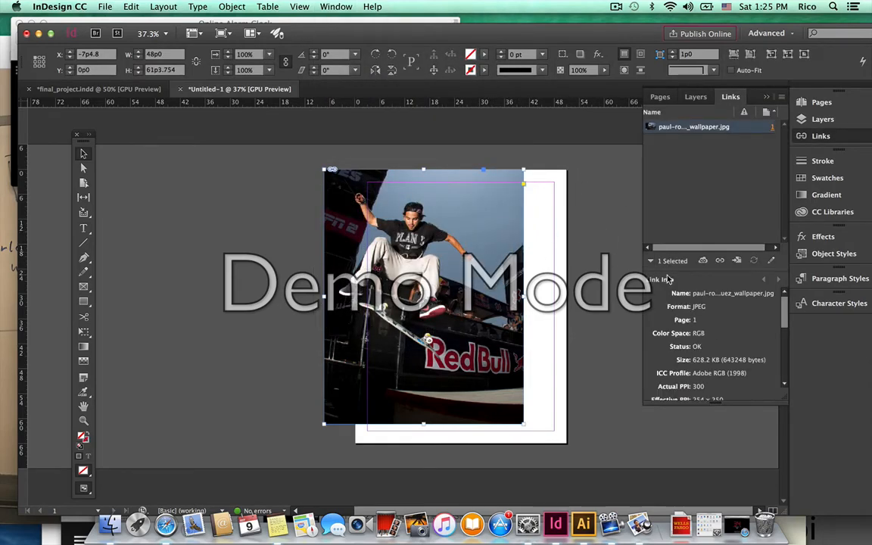
pyautogui.moveTo(735, 399); pyautogui.dragTo(736, 489)
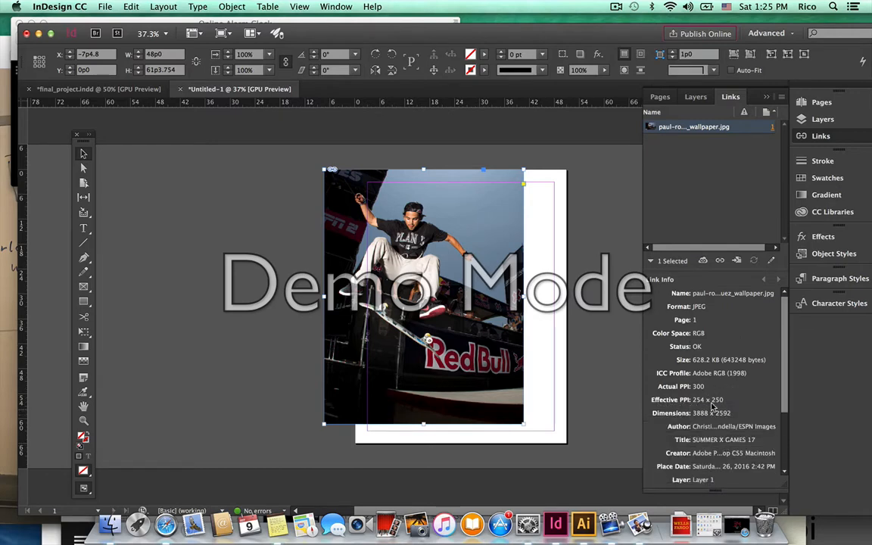
# Scale the skater photo down to fit inside the page and centre it.
pyautogui.moveTo(522, 420); pyautogui.dragTo(477, 386)
pyautogui.press('super+z')
pyautogui.moveTo(453, 334); pyautogui.dragTo(479, 366)
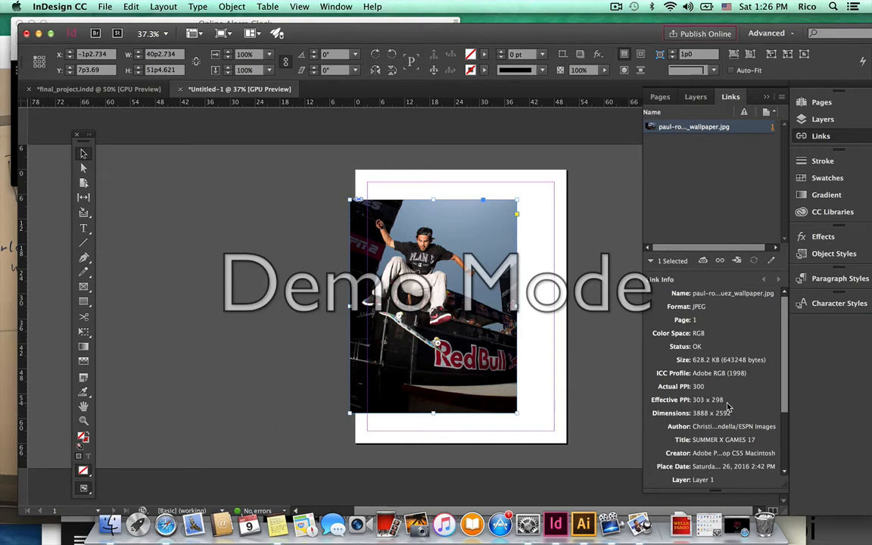
pyautogui.moveTo(513, 411); pyautogui.dragTo(519, 417)
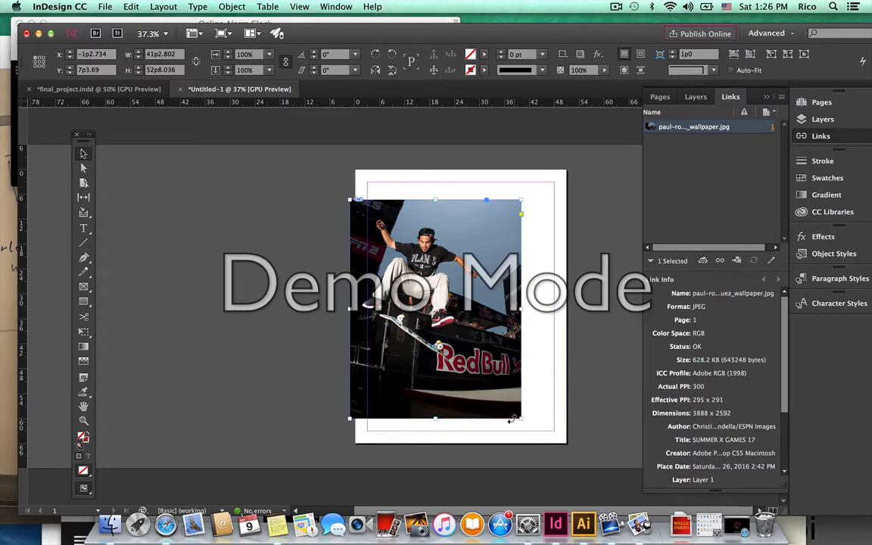
pyautogui.moveTo(516, 413); pyautogui.dragTo(492, 398)
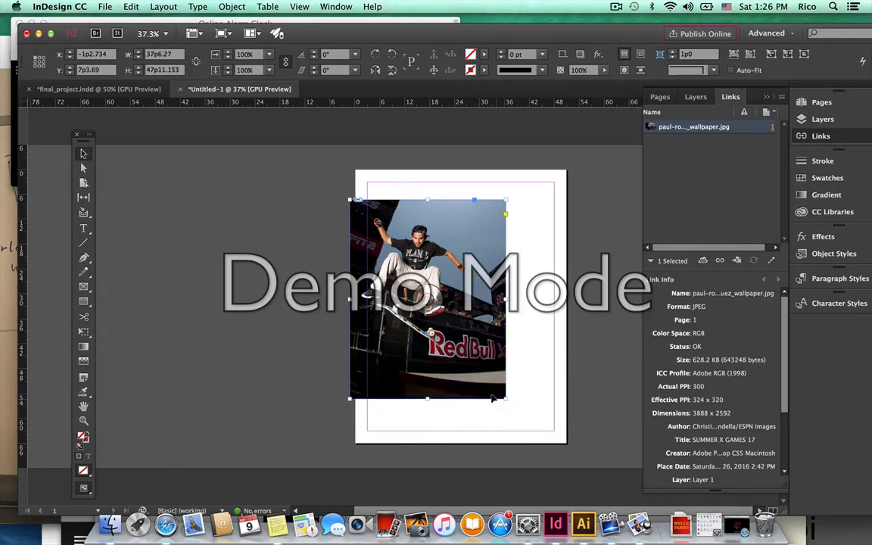
pyautogui.click(576, 362)
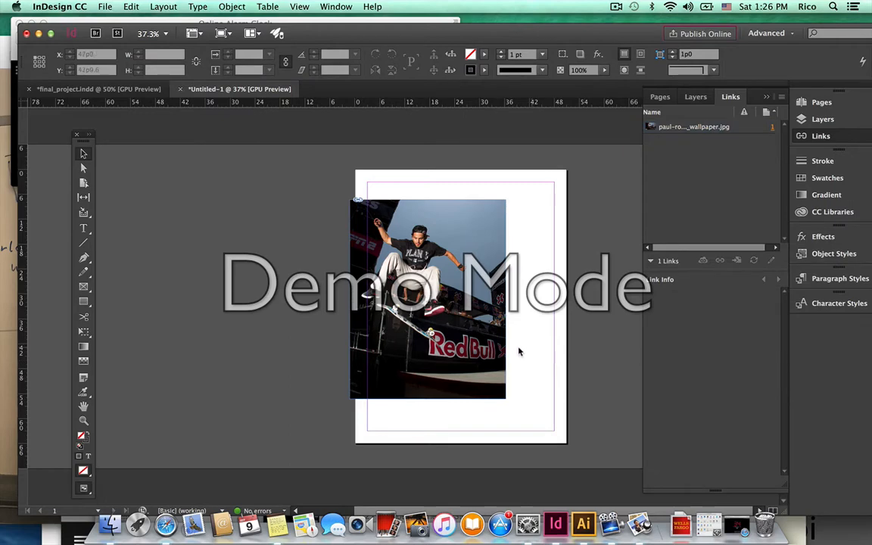
pyautogui.click(430, 310)
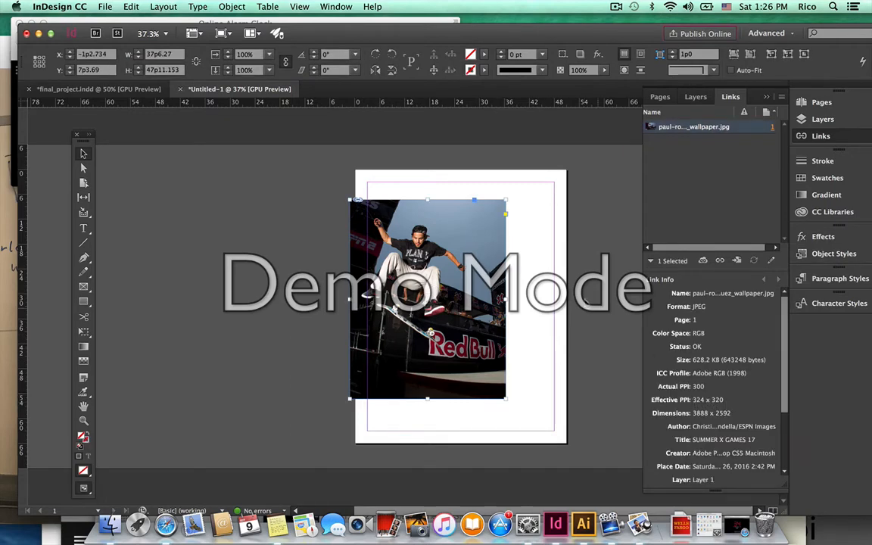
pyautogui.moveTo(437, 266); pyautogui.dragTo(470, 263)
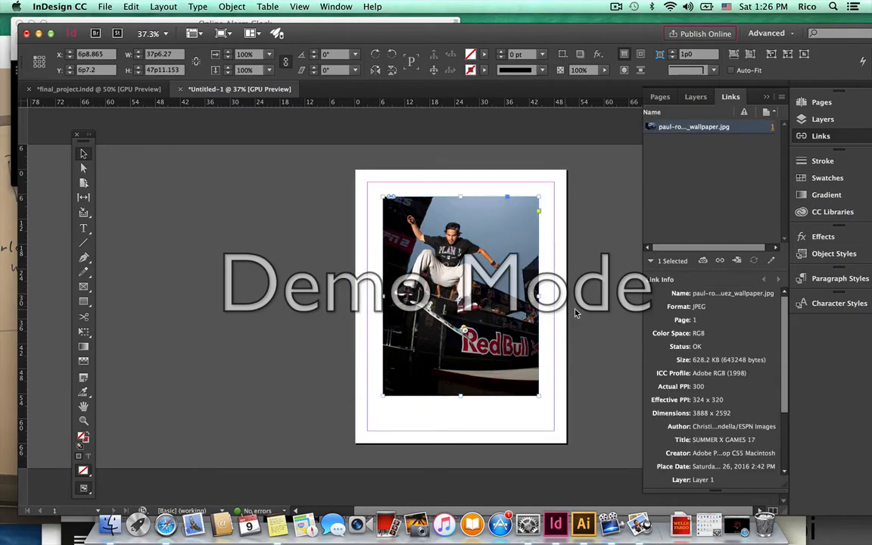
# Tilt the photo frame slightly, reposition it, and return to final_project.
pyautogui.click(576, 312)
pyautogui.moveTo(460, 296); pyautogui.dragTo(451, 304)
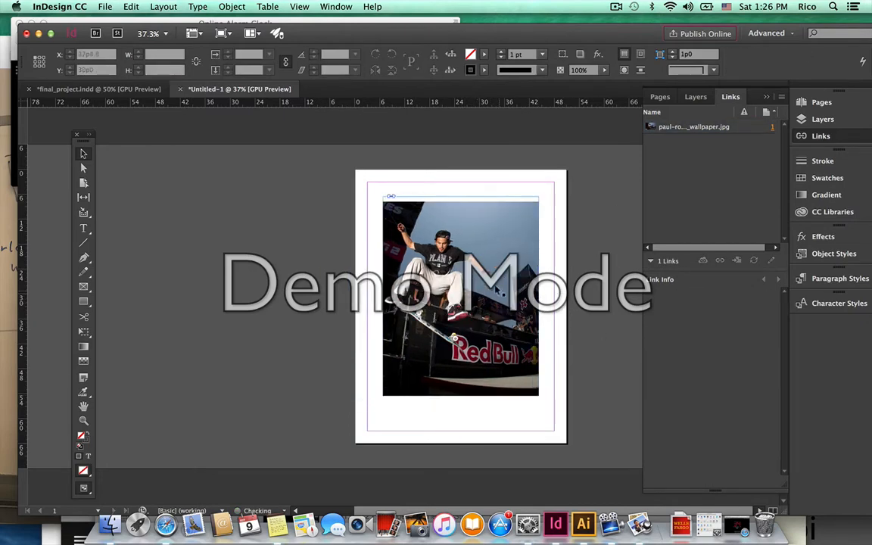
pyautogui.press('super+z')
pyautogui.click(584, 168)
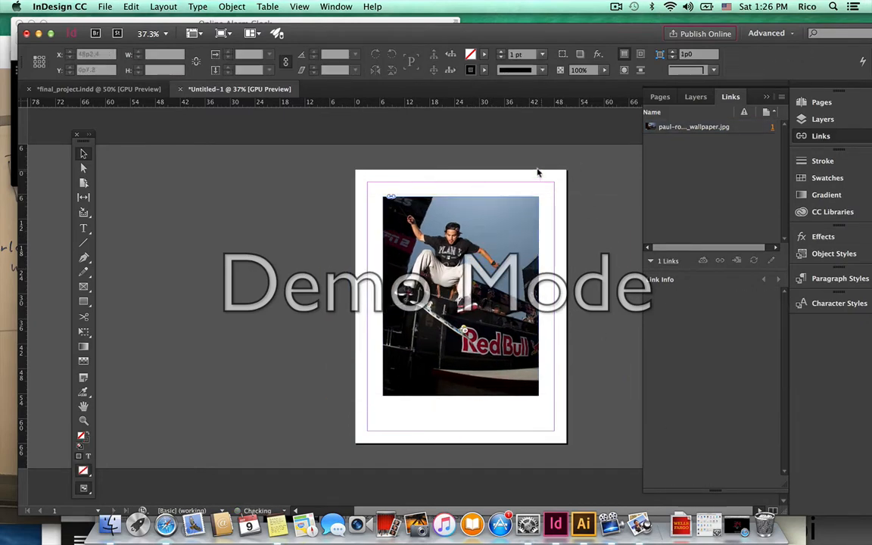
pyautogui.click(513, 231)
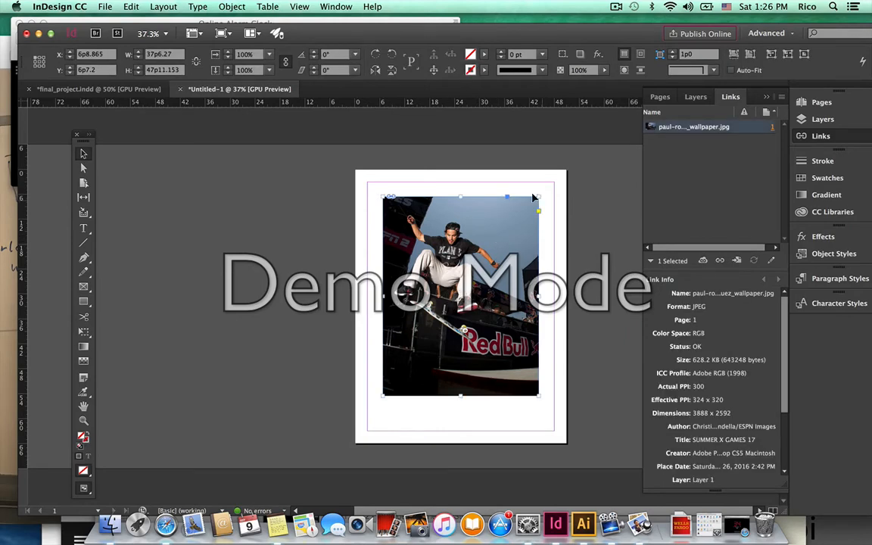
pyautogui.moveTo(533, 198); pyautogui.dragTo(496, 179)
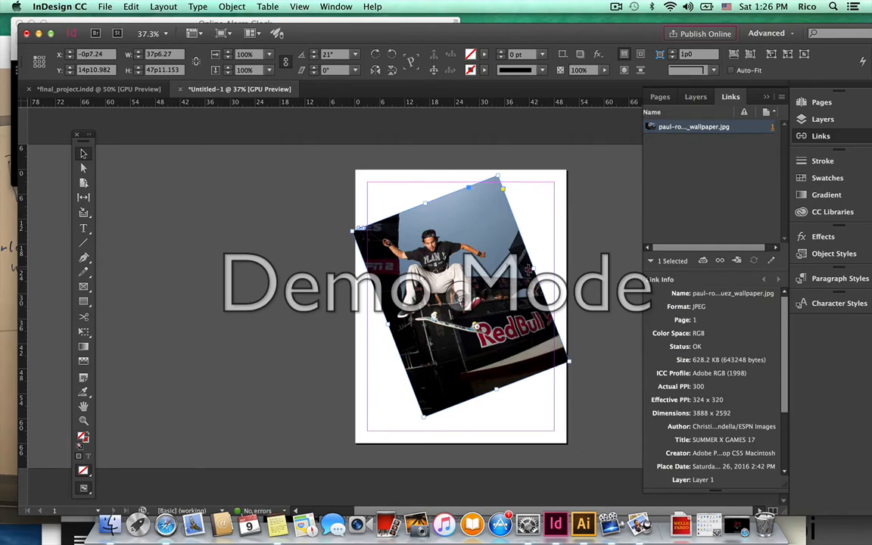
pyautogui.moveTo(503, 212); pyautogui.dragTo(473, 201)
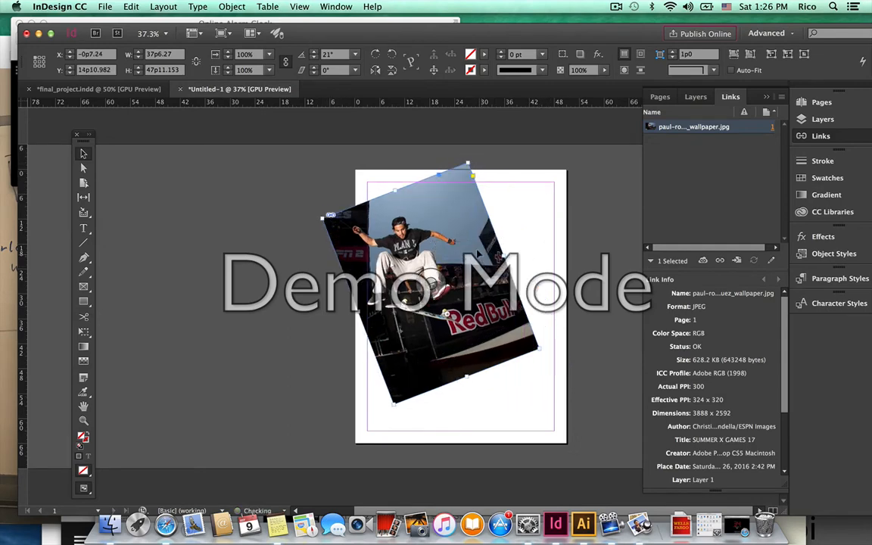
pyautogui.moveTo(471, 162); pyautogui.dragTo(489, 189)
pyautogui.click(520, 246)
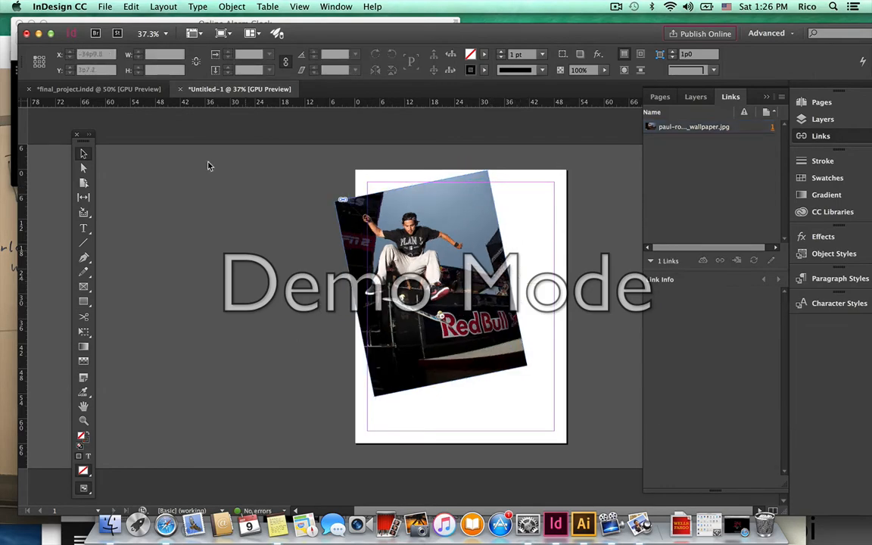
pyautogui.click(110, 90)
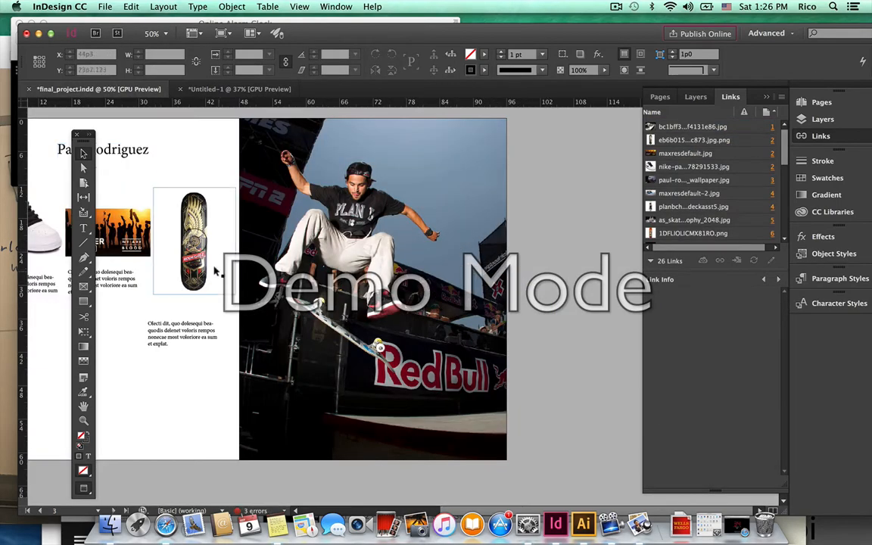
# Copy the red Skateboarders title from the final_project cover page.
pyautogui.moveTo(243, 341); pyautogui.dragTo(364, 501)
pyautogui.moveTo(383, 261); pyautogui.dragTo(276, 414)
pyautogui.click(323, 229)
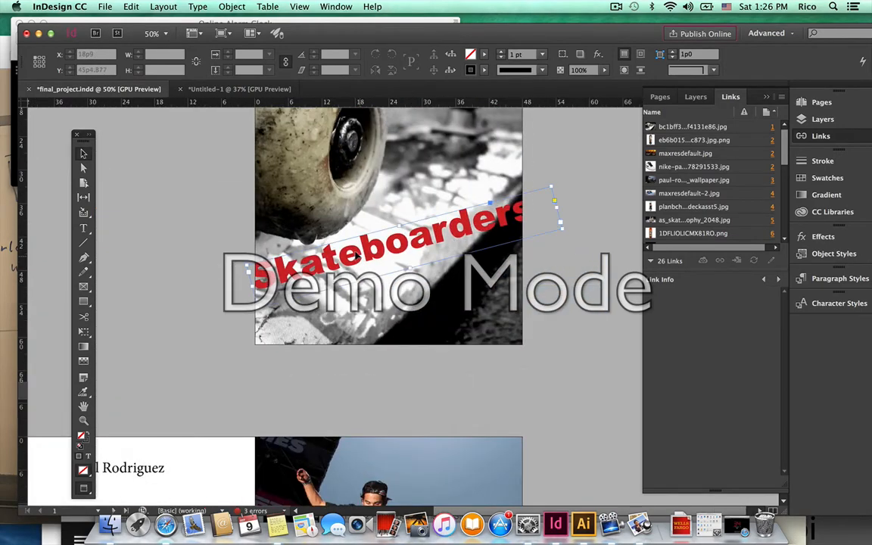
pyautogui.press('super+c')
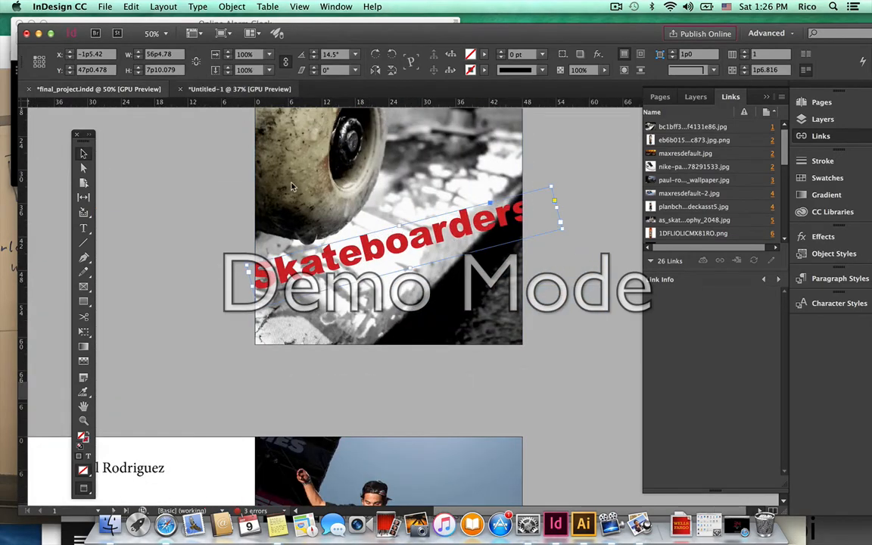
# Paste the title into Untitled-1, rotate it to -14°, and place it across the photo's bottom.
pyautogui.click(238, 88)
pyautogui.press('super+v')
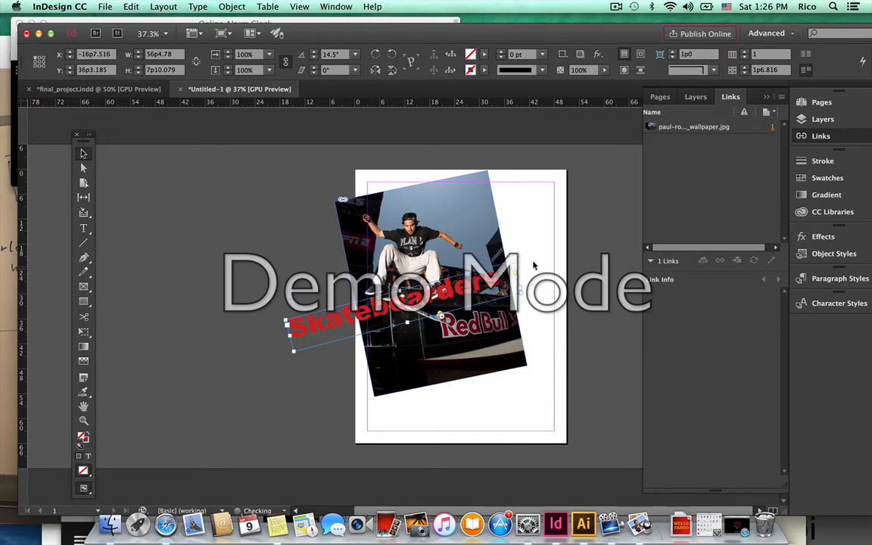
pyautogui.moveTo(515, 280); pyautogui.dragTo(577, 404)
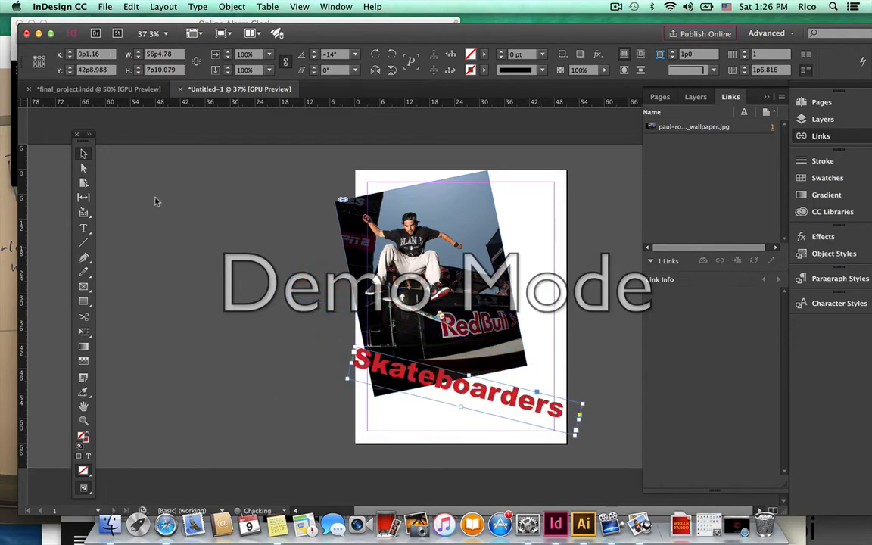
pyautogui.moveTo(433, 376); pyautogui.dragTo(420, 376)
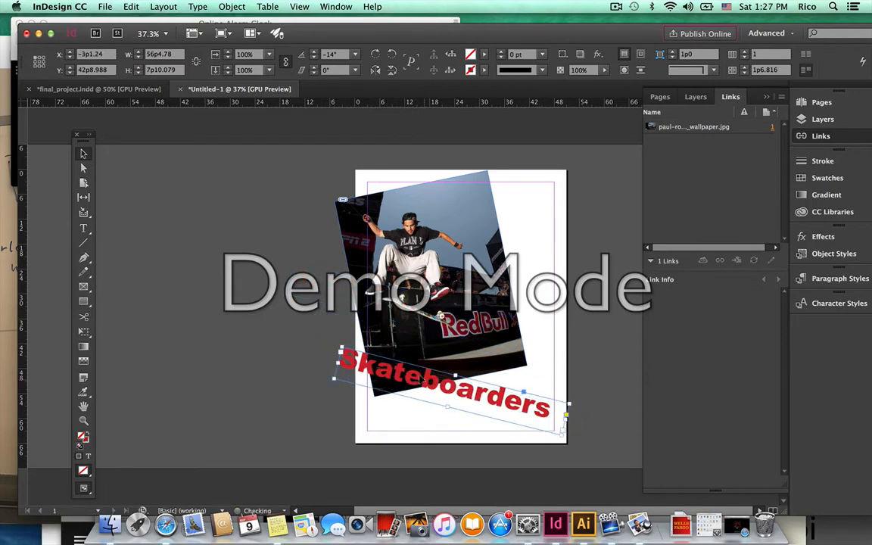
pyautogui.click(581, 365)
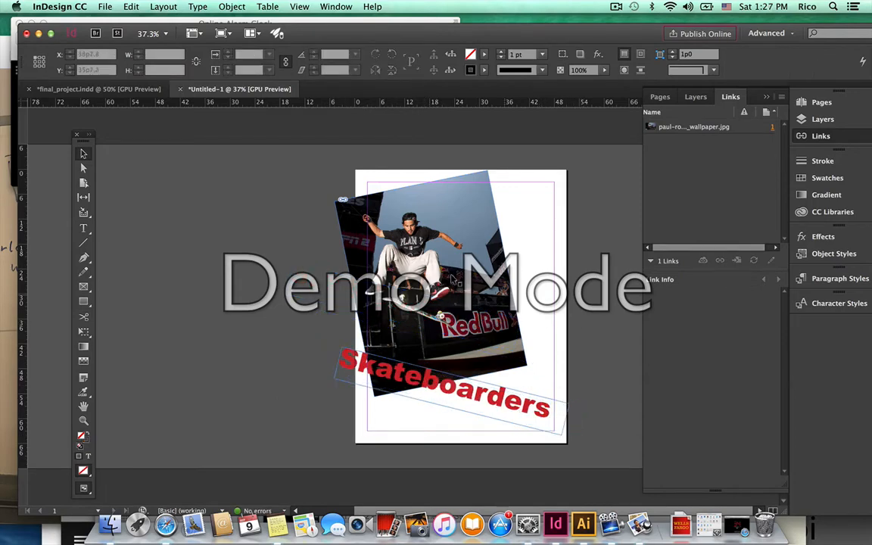
# Draw a magenta-filled rectangle at the page's top-right, reshape it, and rotate it to -32°.
pyautogui.click(83, 303)
pyautogui.moveTo(507, 147)
pyautogui.mouseDown()
pyautogui.moveTo(577, 277)
pyautogui.moveTo(574, 264)
pyautogui.mouseUp()
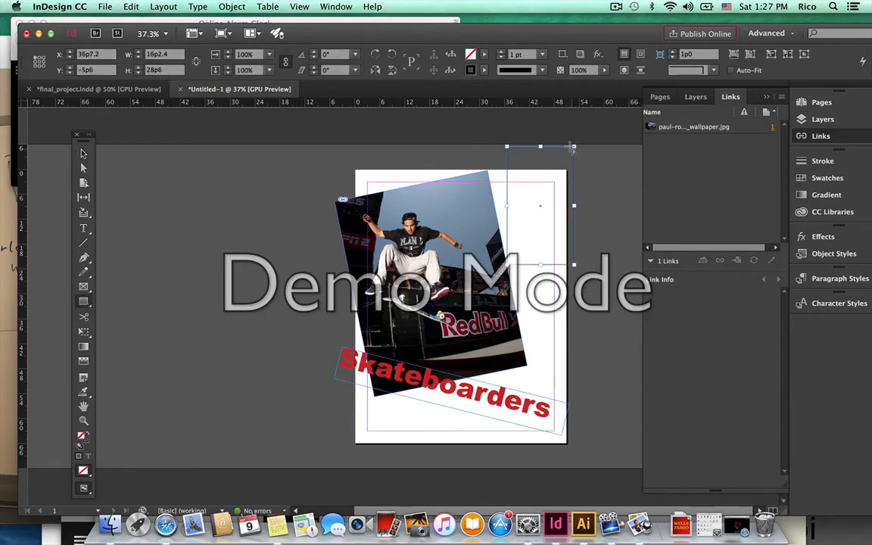
pyautogui.click(481, 57)
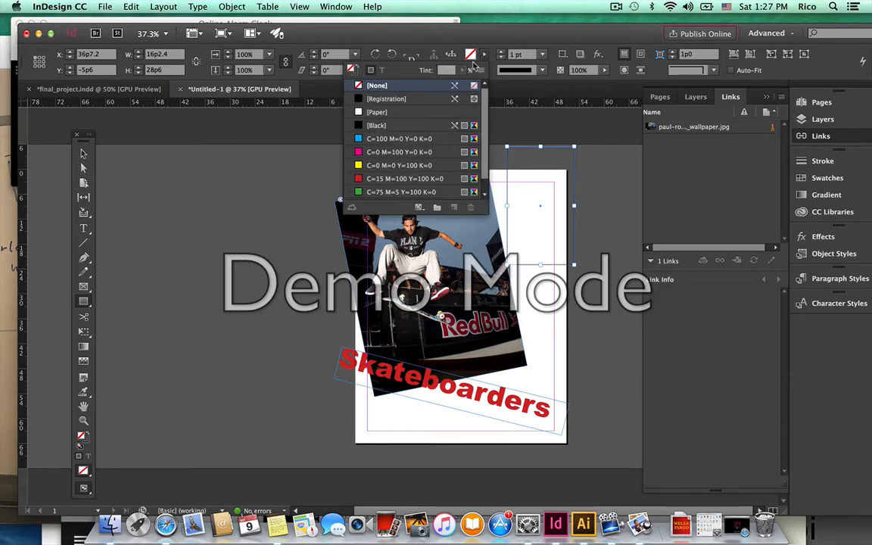
pyautogui.click(402, 152)
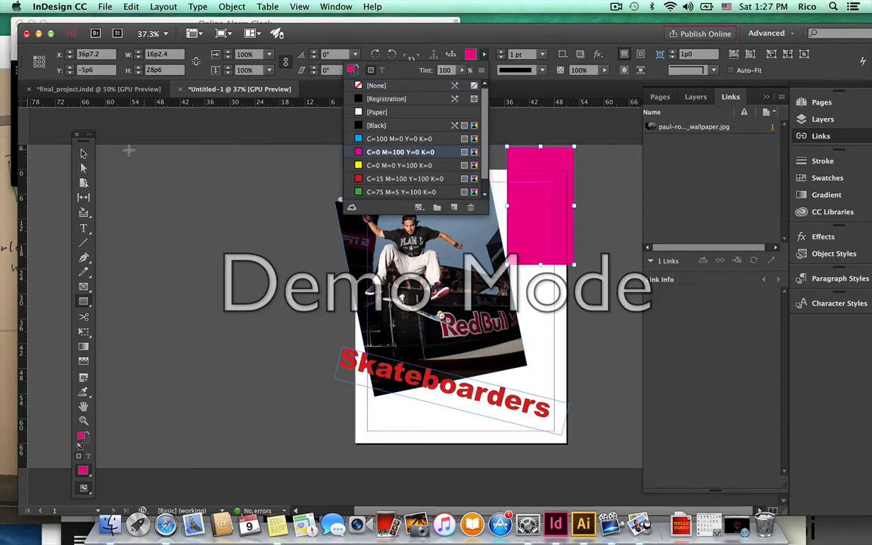
pyautogui.click(85, 154)
pyautogui.moveTo(572, 145); pyautogui.dragTo(590, 189)
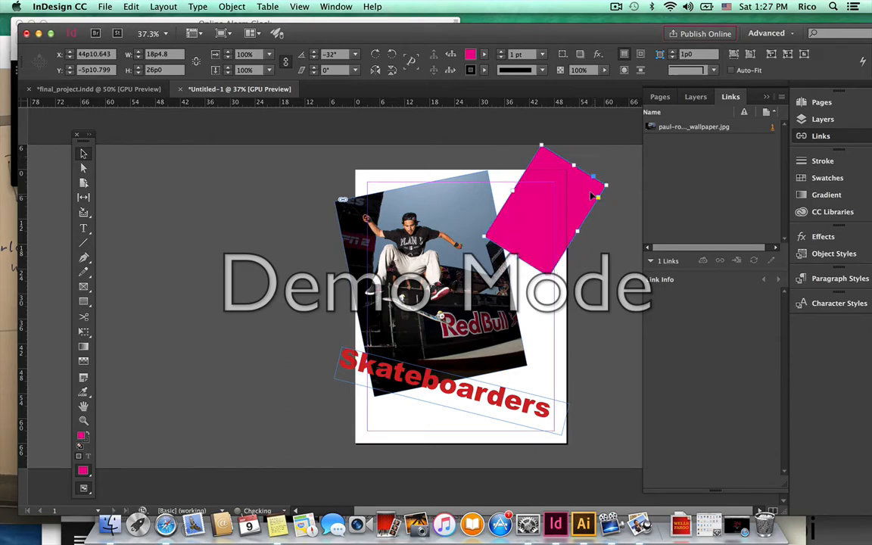
pyautogui.moveTo(566, 234); pyautogui.dragTo(530, 250)
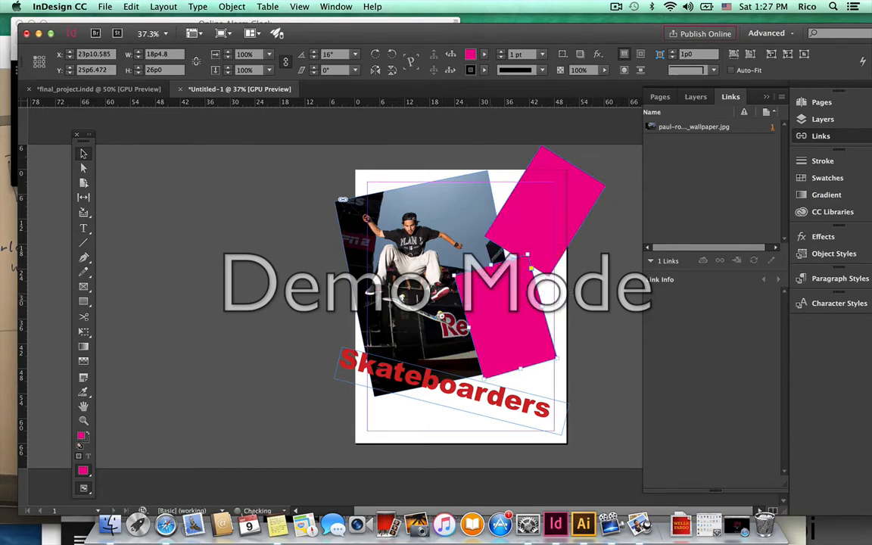
# Fill the lower rectangle yellow, slim it to a strip, and place it behind the end of Skateboarders.
pyautogui.click(483, 53)
pyautogui.click(424, 168)
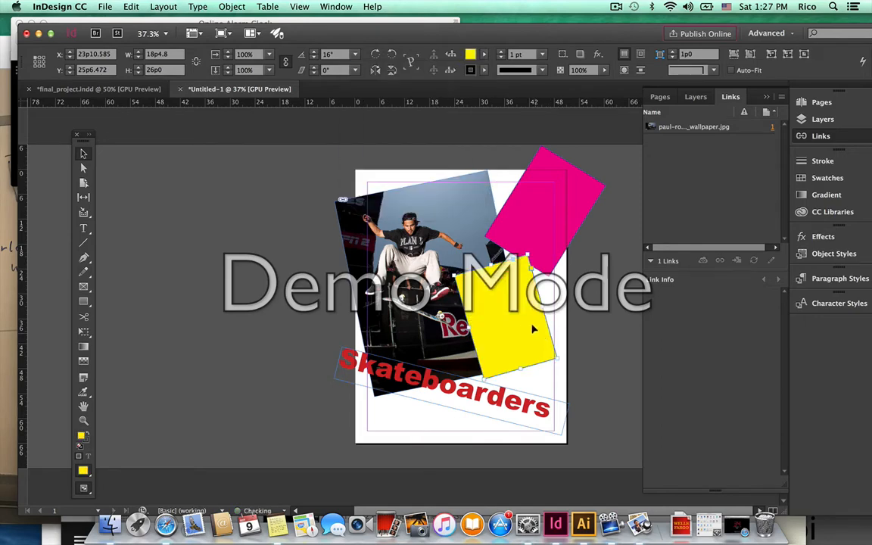
pyautogui.moveTo(526, 309); pyautogui.dragTo(563, 338)
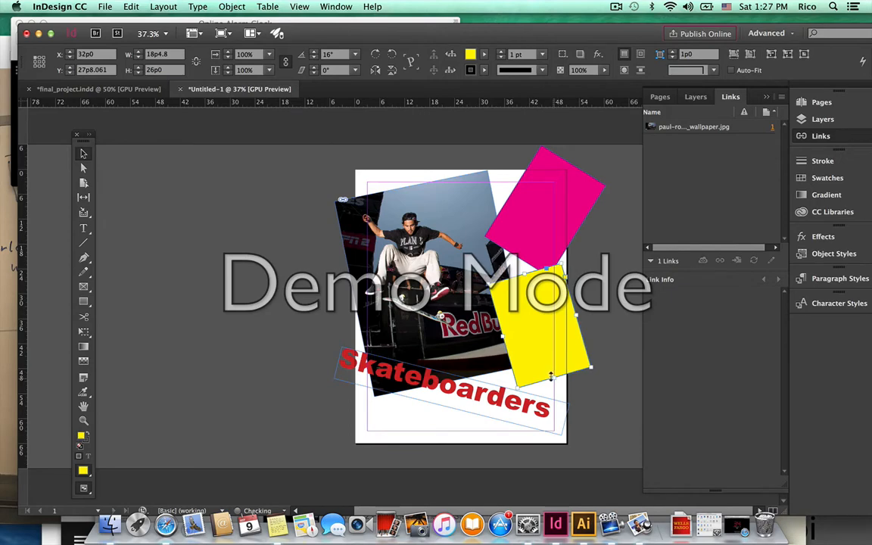
pyautogui.moveTo(550, 376); pyautogui.dragTo(523, 377)
pyautogui.click(522, 407)
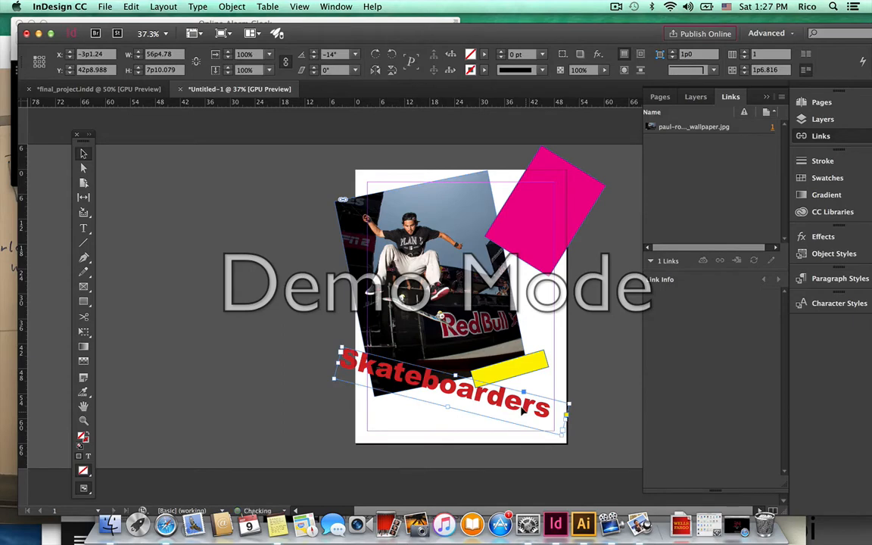
pyautogui.moveTo(523, 362); pyautogui.dragTo(557, 321)
pyautogui.click(594, 317)
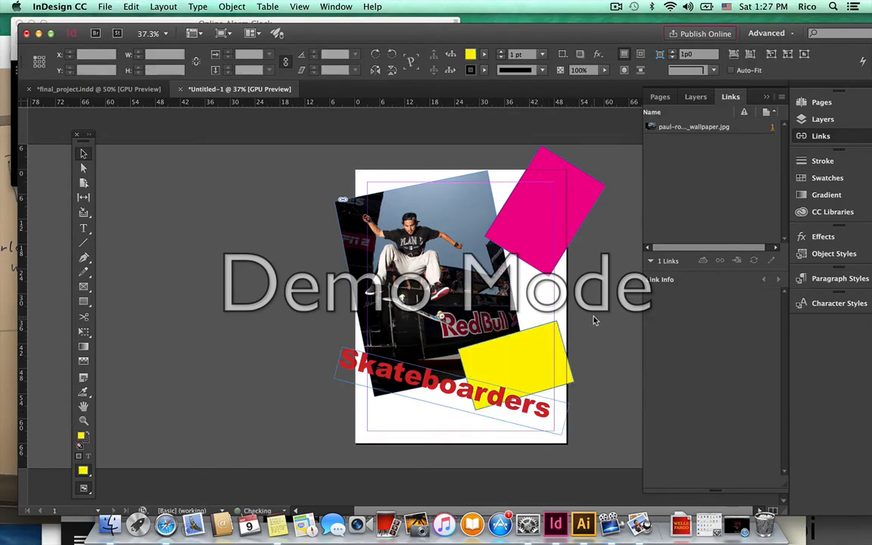
# Set the stroke of both the magenta and yellow rectangles to [None].
pyautogui.click(534, 169)
pyautogui.click(314, 187)
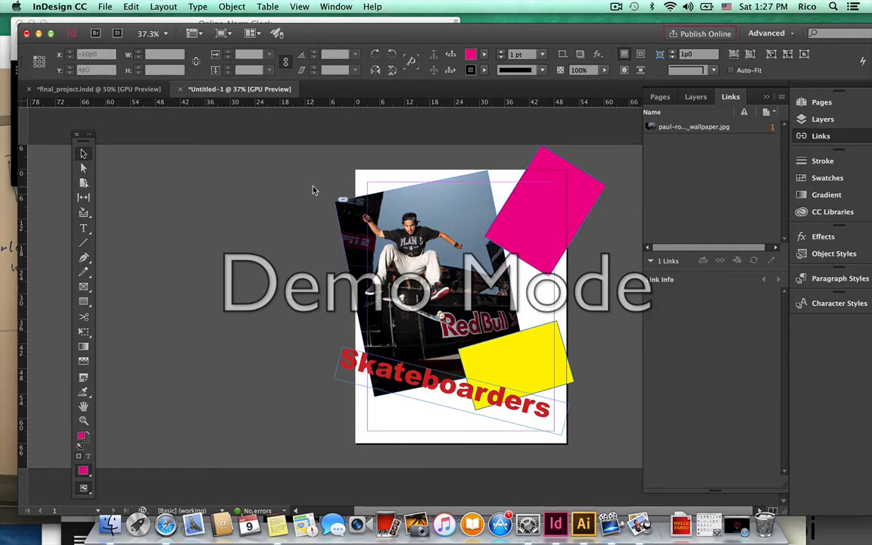
pyautogui.press('w')
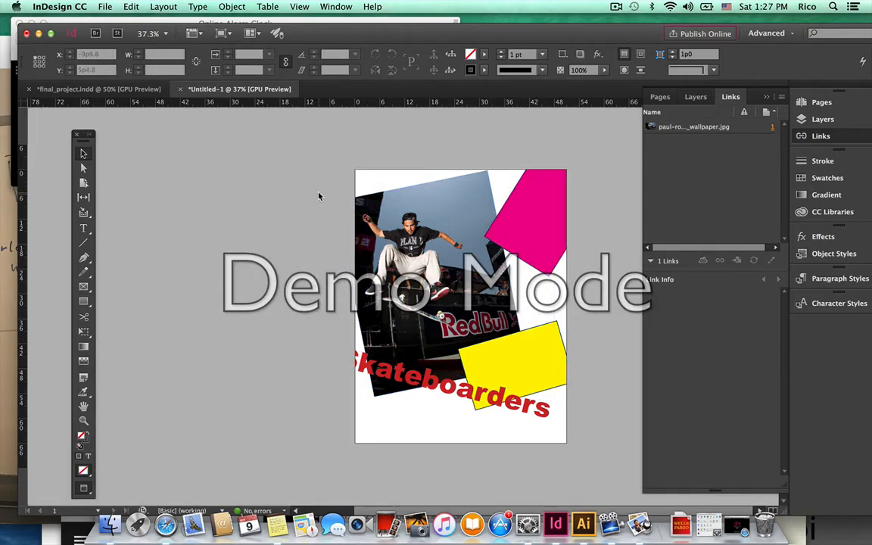
pyautogui.press('w')
pyautogui.click(539, 266)
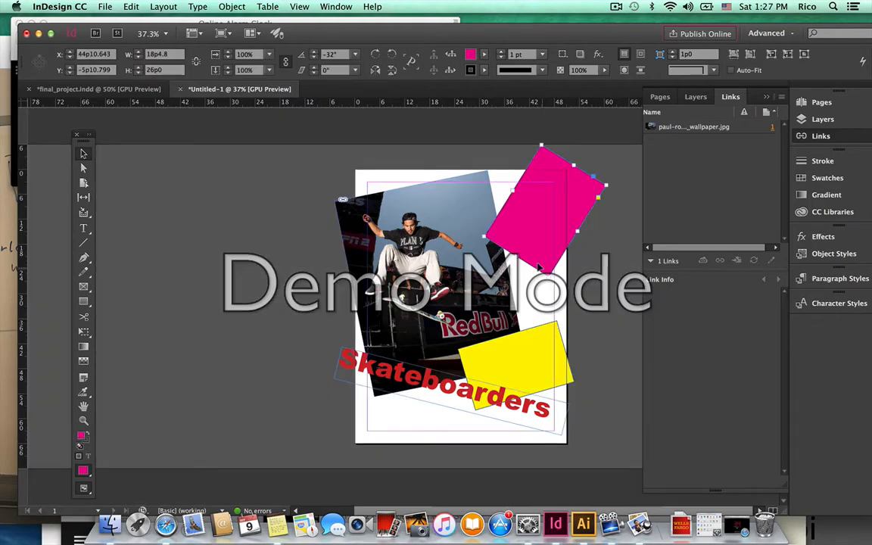
pyautogui.click(482, 71)
pyautogui.click(376, 101)
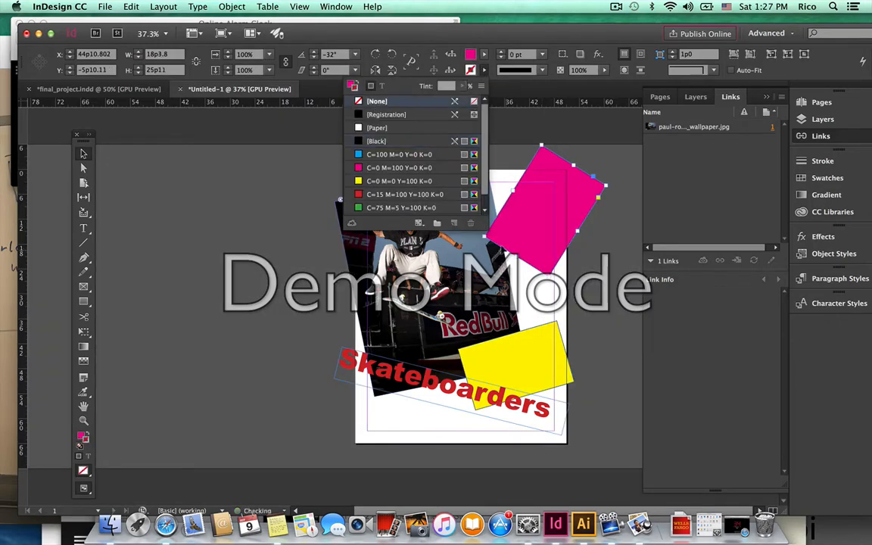
pyautogui.click(524, 349)
pyautogui.click(484, 71)
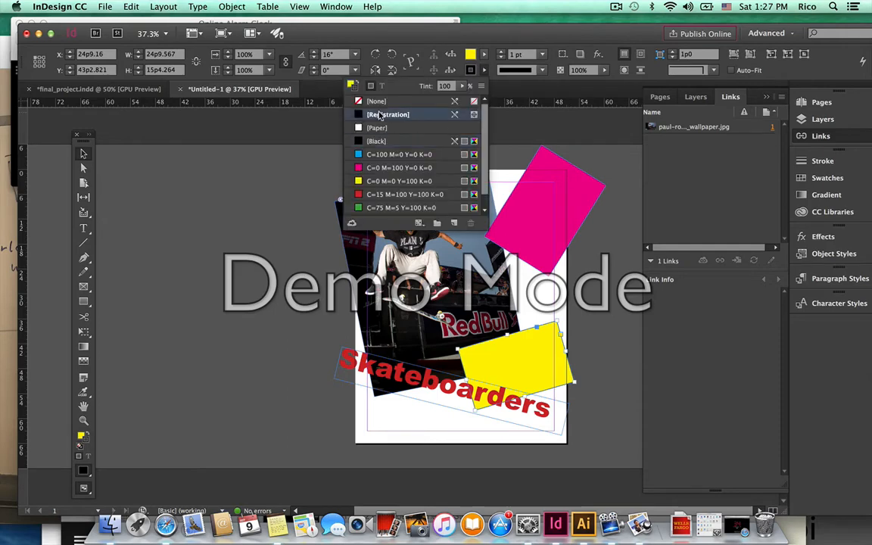
pyautogui.click(380, 102)
pyautogui.click(599, 326)
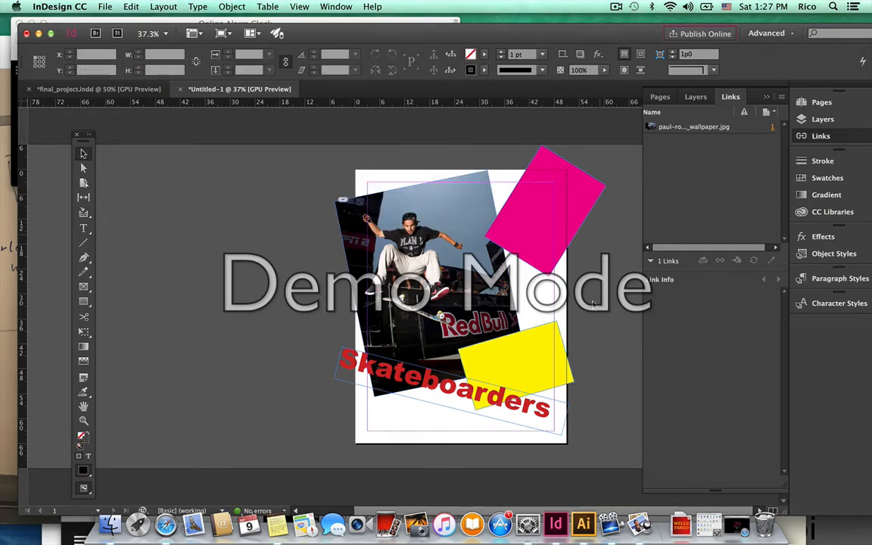
# Move the Skateboarders text up so its S sits on the page and onto the yellow box.
pyautogui.press('w')
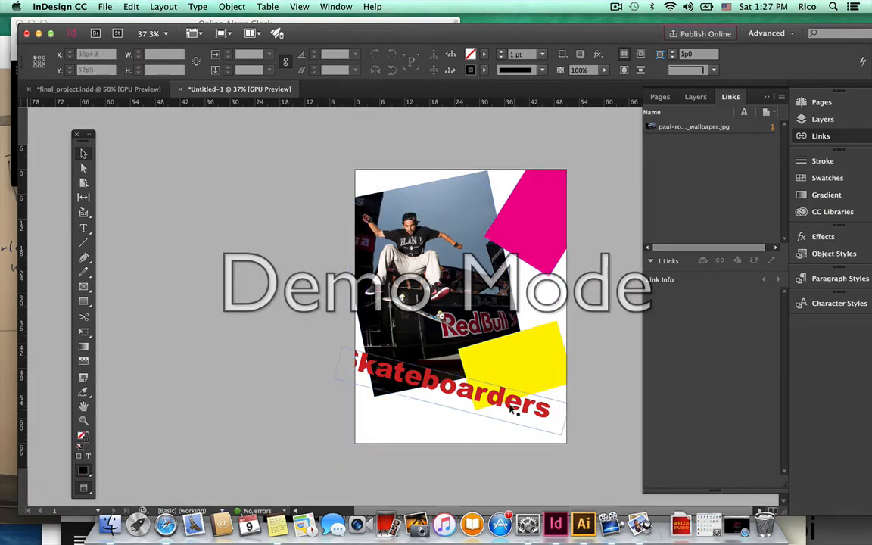
pyautogui.moveTo(514, 408); pyautogui.dragTo(522, 356)
pyautogui.click(586, 336)
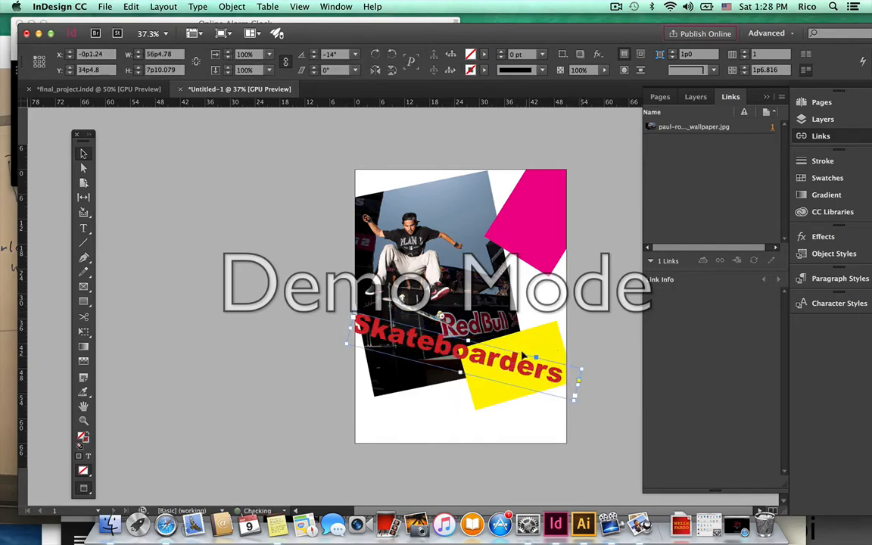
pyautogui.click(587, 352)
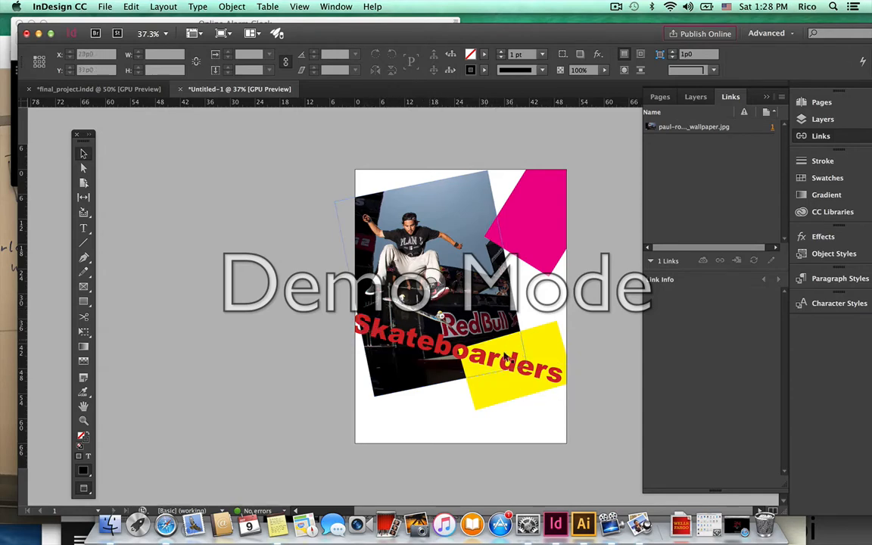
# Rotate the yellow rectangle to -14° and make the magenta shape narrower.
pyautogui.click(562, 325)
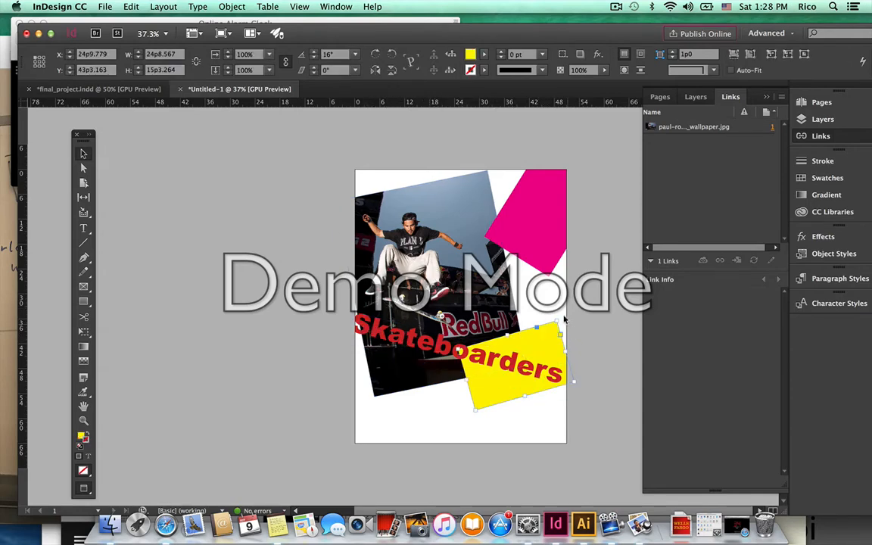
pyautogui.moveTo(561, 313); pyautogui.dragTo(569, 349)
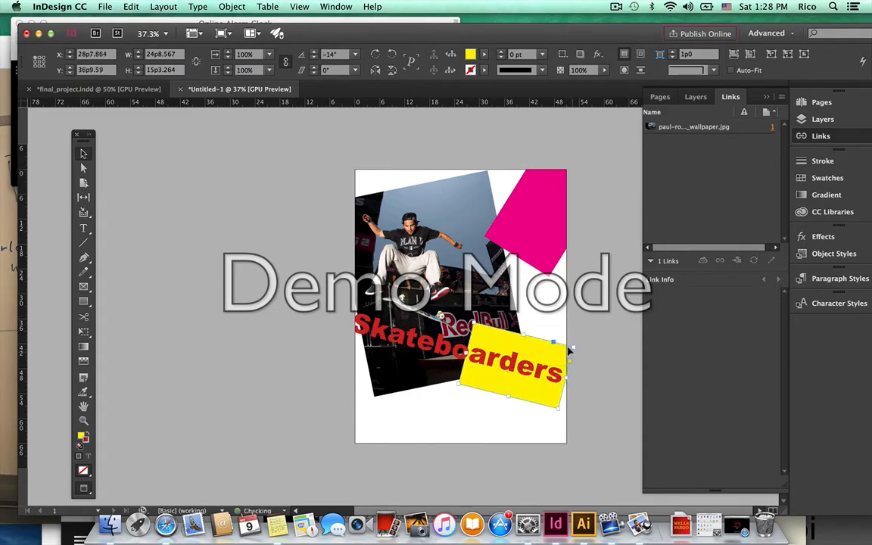
pyautogui.click(542, 248)
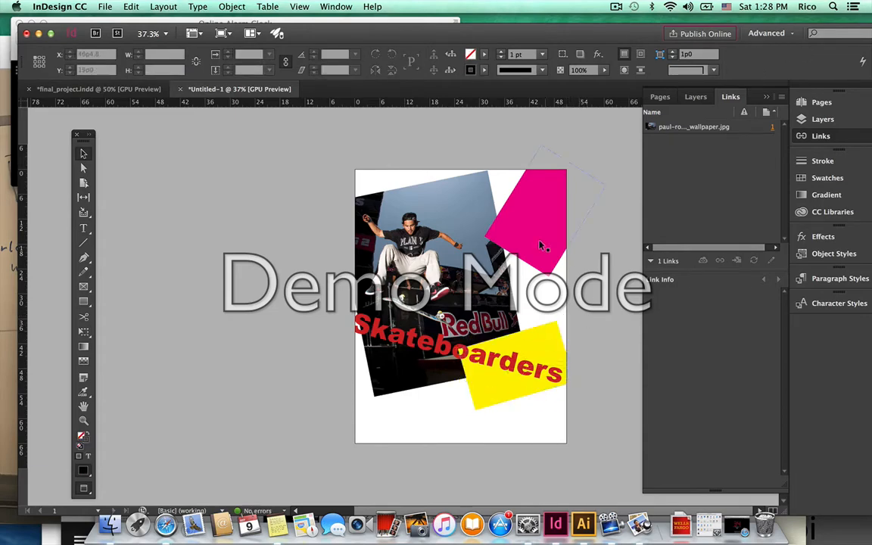
pyautogui.moveTo(576, 228); pyautogui.dragTo(558, 255)
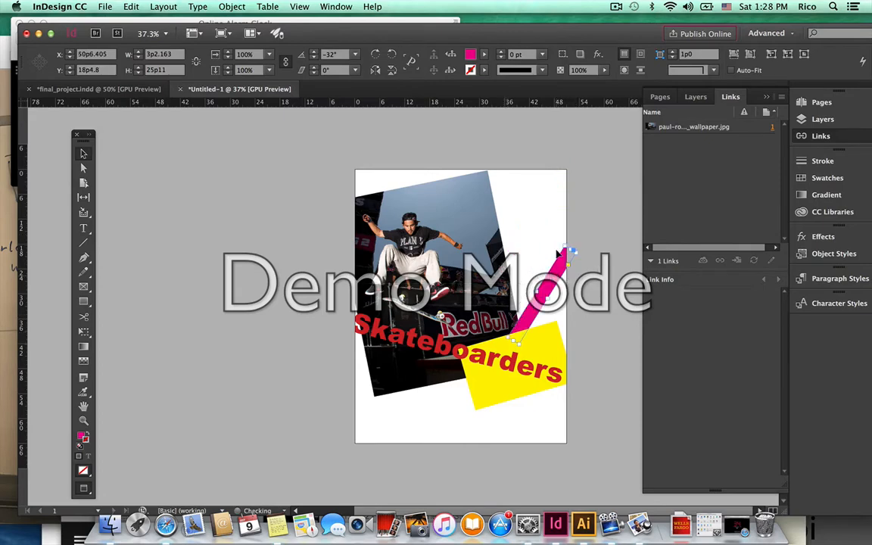
# Duplicate the magenta bar and stretch the copy to the page's left edge.
pyautogui.click(510, 210)
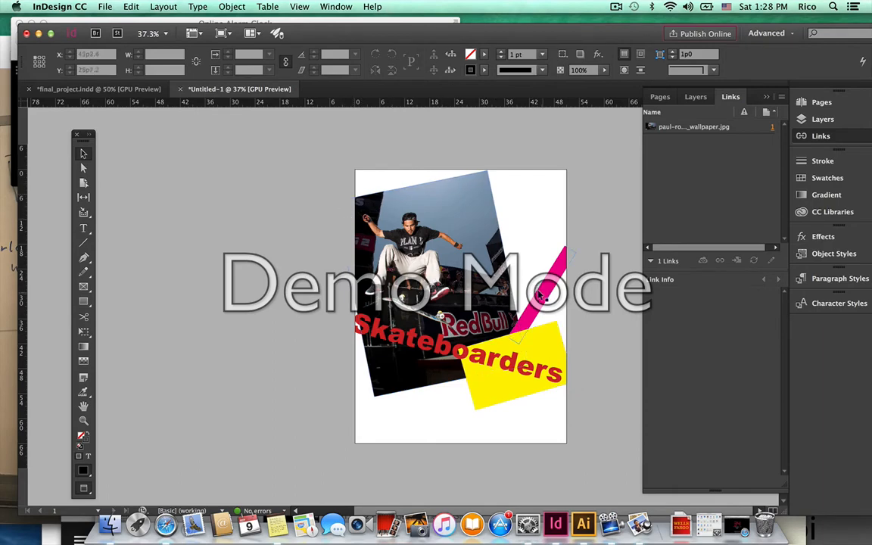
pyautogui.moveTo(533, 264); pyautogui.dragTo(567, 204)
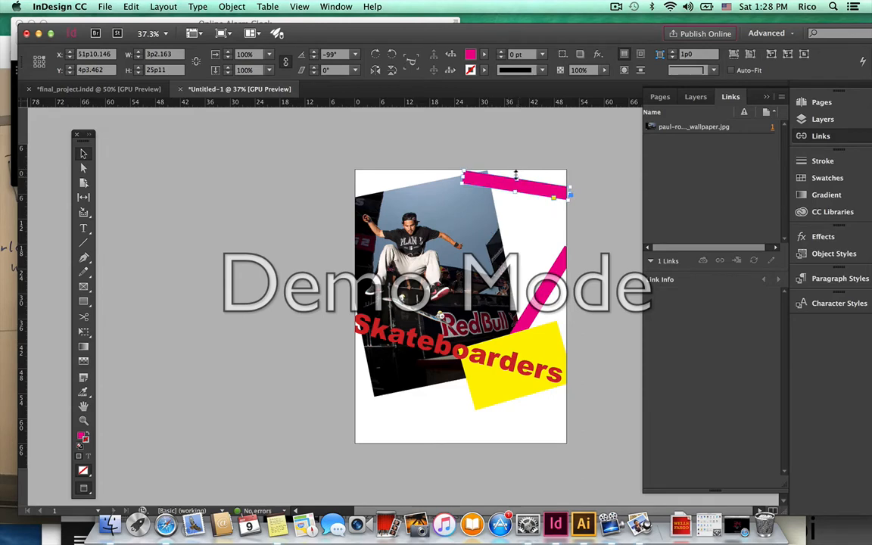
pyautogui.click(459, 132)
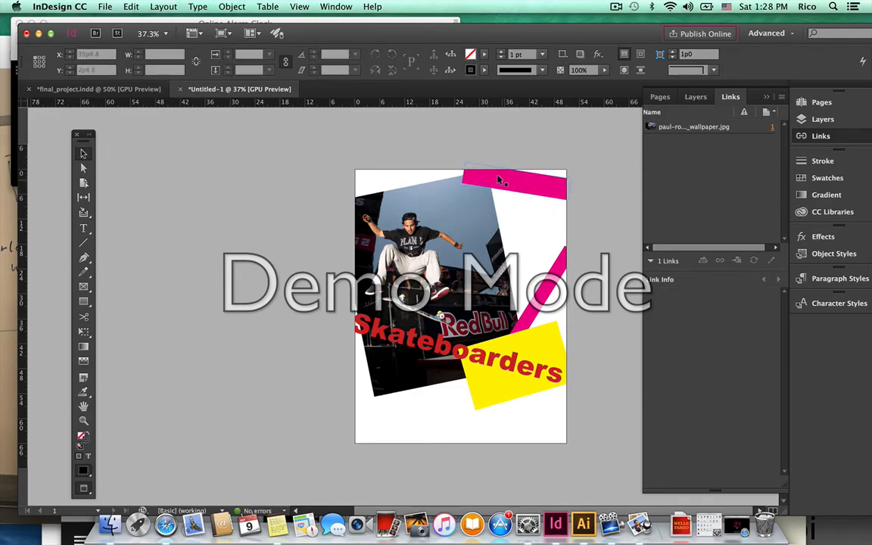
pyautogui.click(490, 177)
pyautogui.moveTo(461, 174); pyautogui.dragTo(344, 162)
pyautogui.click(533, 171)
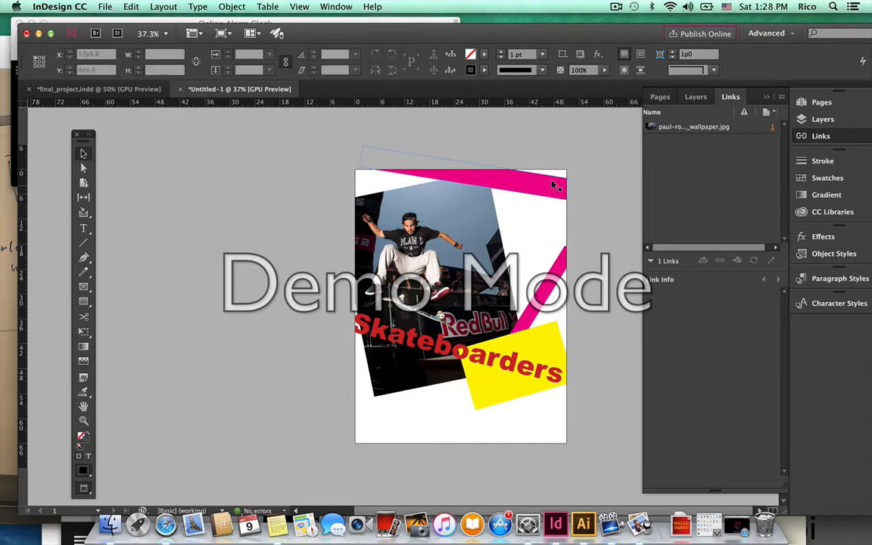
# Rotate the magenta copy and position it slanting across the top of the photo.
pyautogui.click(554, 186)
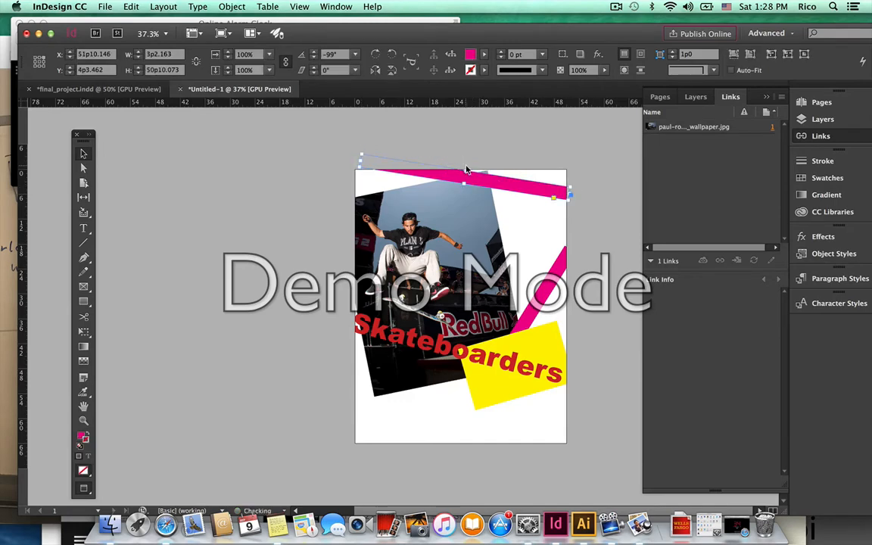
pyautogui.click(512, 201)
pyautogui.moveTo(507, 193); pyautogui.dragTo(507, 344)
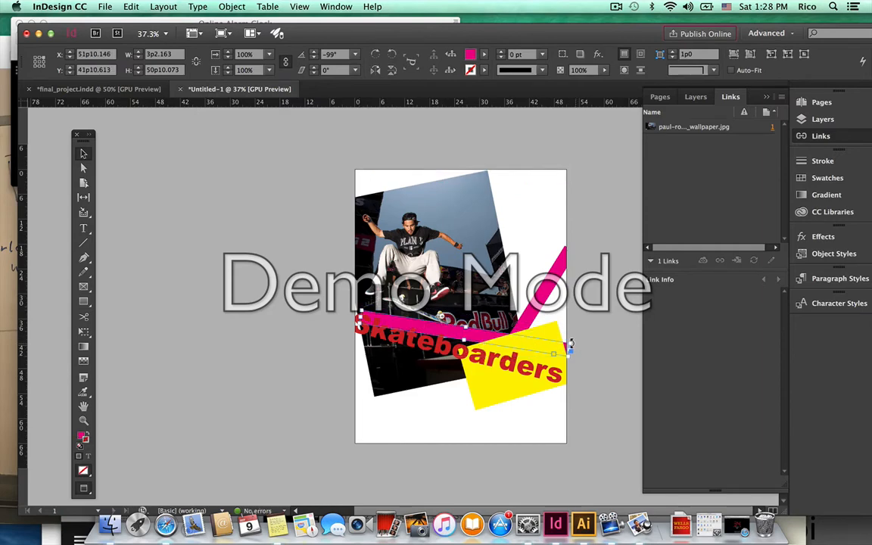
pyautogui.moveTo(570, 344); pyautogui.dragTo(565, 371)
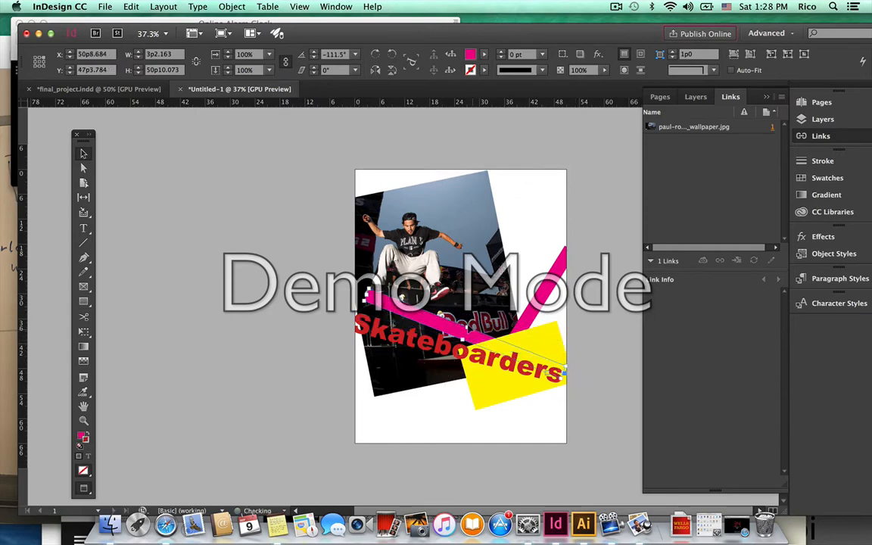
pyautogui.moveTo(457, 333); pyautogui.dragTo(478, 185)
pyautogui.moveTo(528, 206); pyautogui.dragTo(480, 211)
pyautogui.click(595, 249)
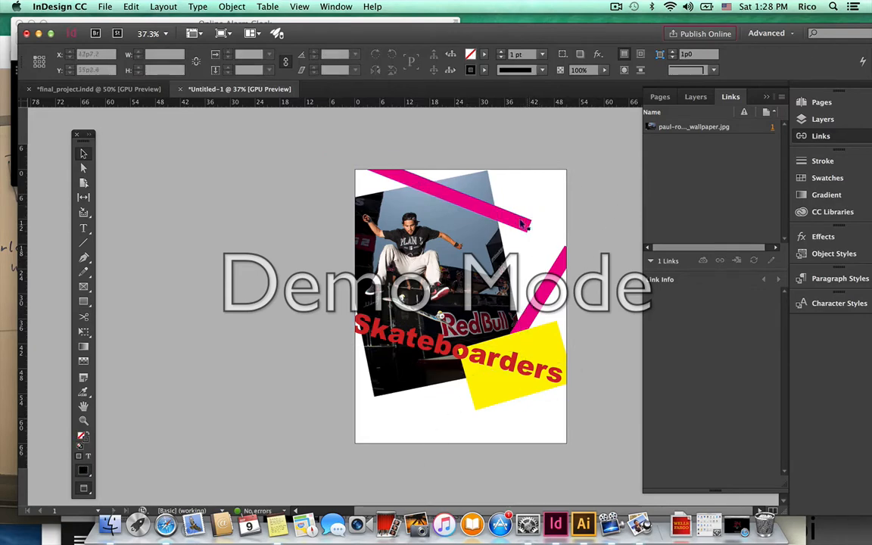
pyautogui.moveTo(458, 404); pyautogui.dragTo(407, 377)
# Shorten the lower pink bar and tuck it under Skateboarders against the yellow box.
pyautogui.press('super+z')
pyautogui.click(415, 441)
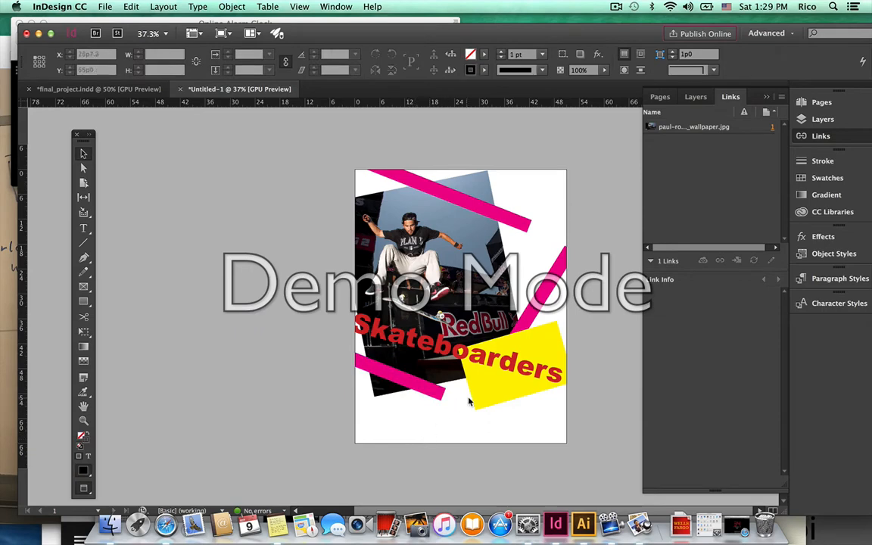
pyautogui.click(432, 394)
pyautogui.moveTo(340, 361); pyautogui.dragTo(362, 413)
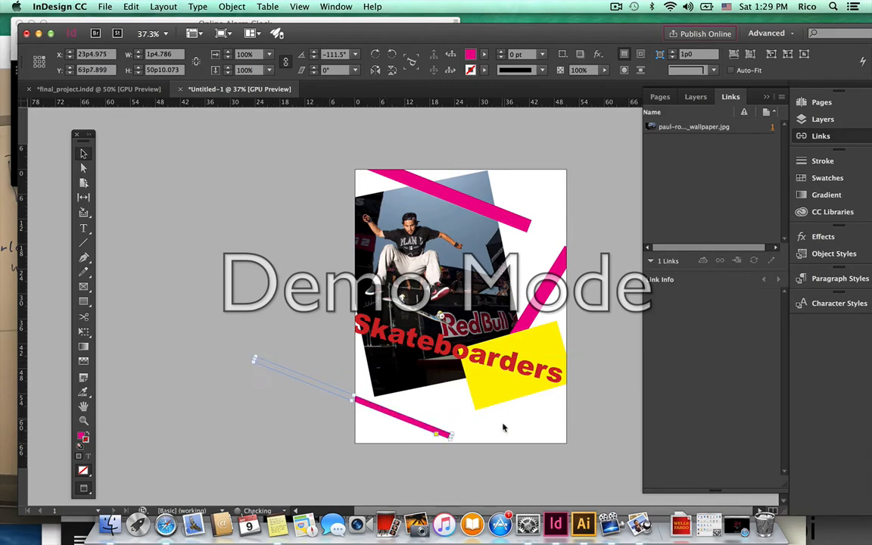
pyautogui.click(529, 435)
pyautogui.moveTo(438, 432); pyautogui.dragTo(435, 380)
pyautogui.click(464, 449)
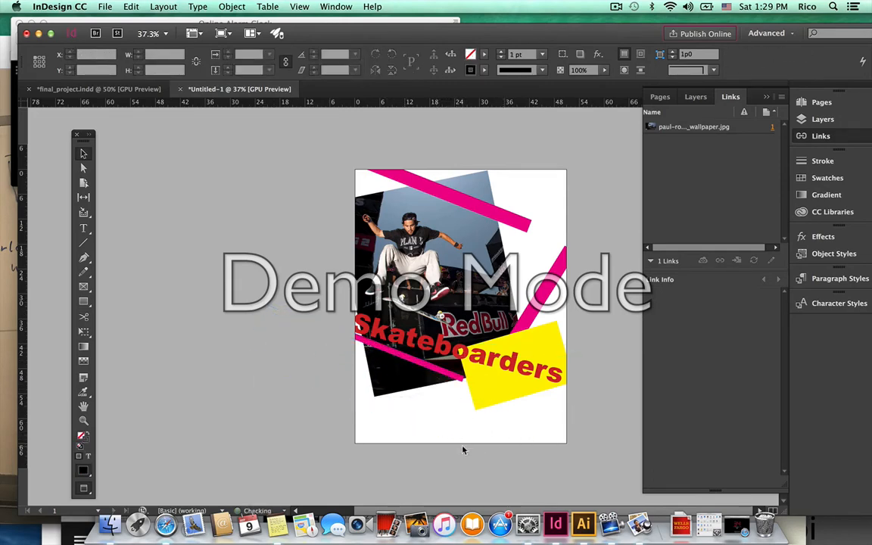
pyautogui.click(440, 375)
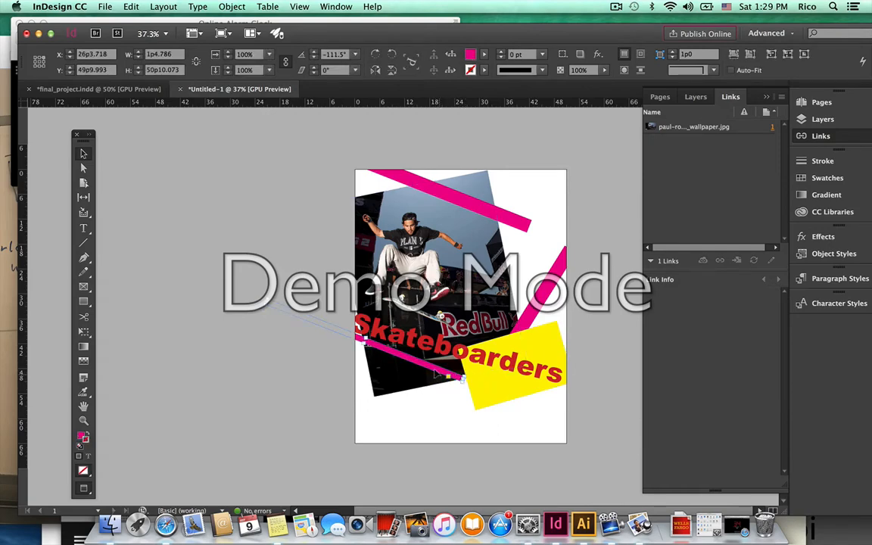
pyautogui.moveTo(432, 365)
pyautogui.mouseDown()
pyautogui.moveTo(457, 374)
pyautogui.moveTo(445, 374)
pyautogui.mouseUp()
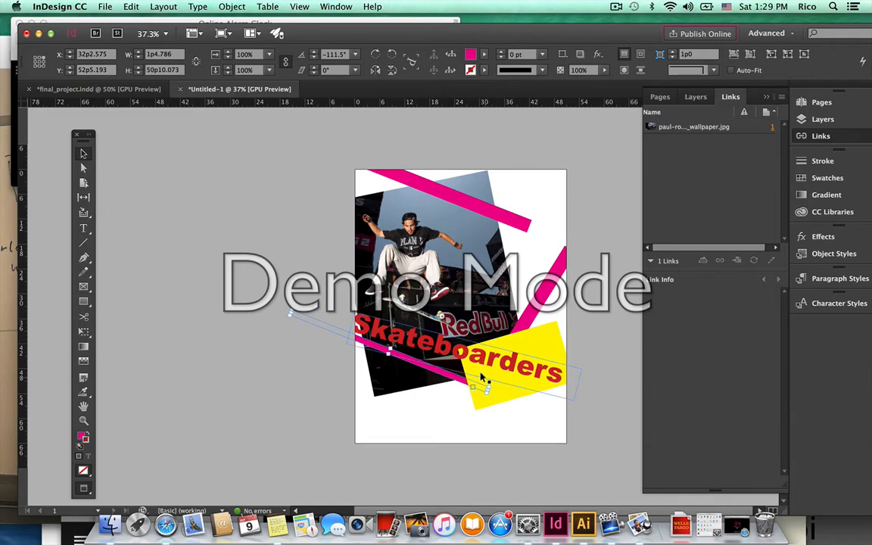
# Use Arrange > Bring to Front to put the lower pink bar above the yellow box.
pyautogui.press('super+shift+bracketright')
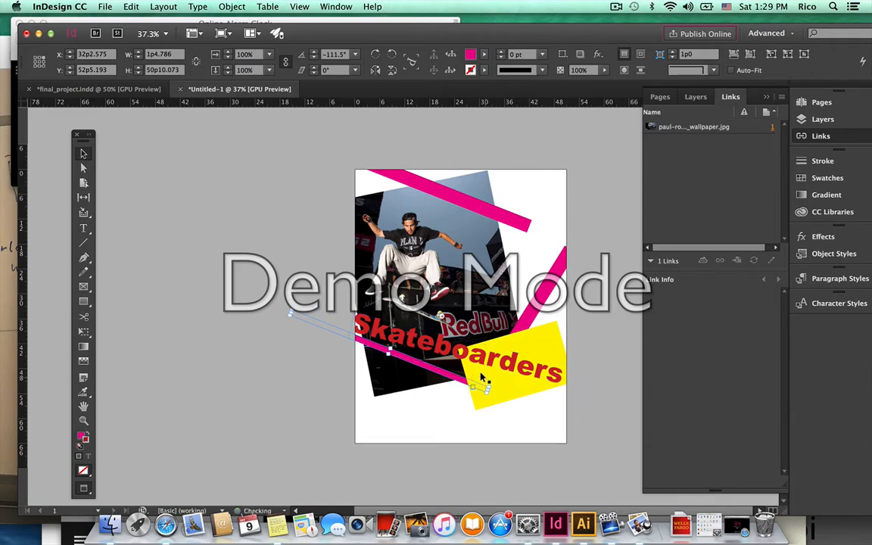
pyautogui.rightClick(413, 361)
pyautogui.click(301, 315)
pyautogui.click(298, 292)
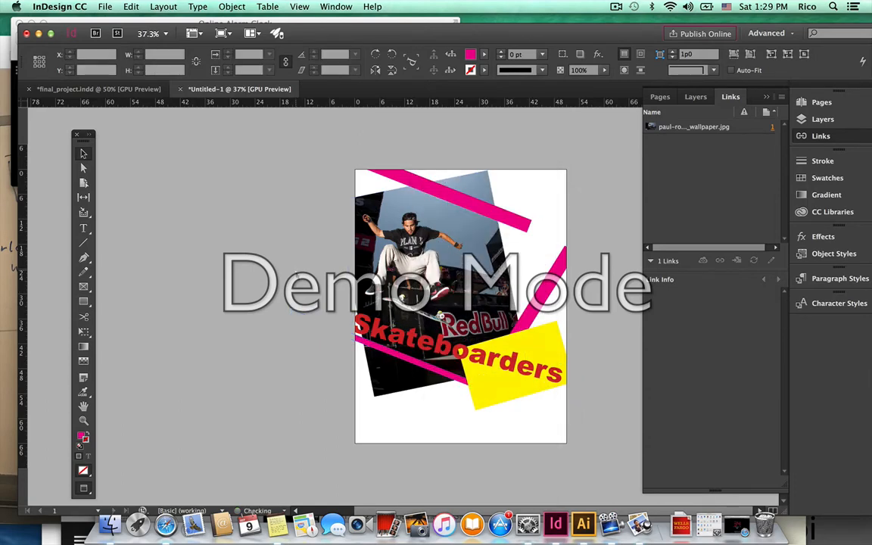
pyautogui.click(454, 351)
pyautogui.click(463, 402)
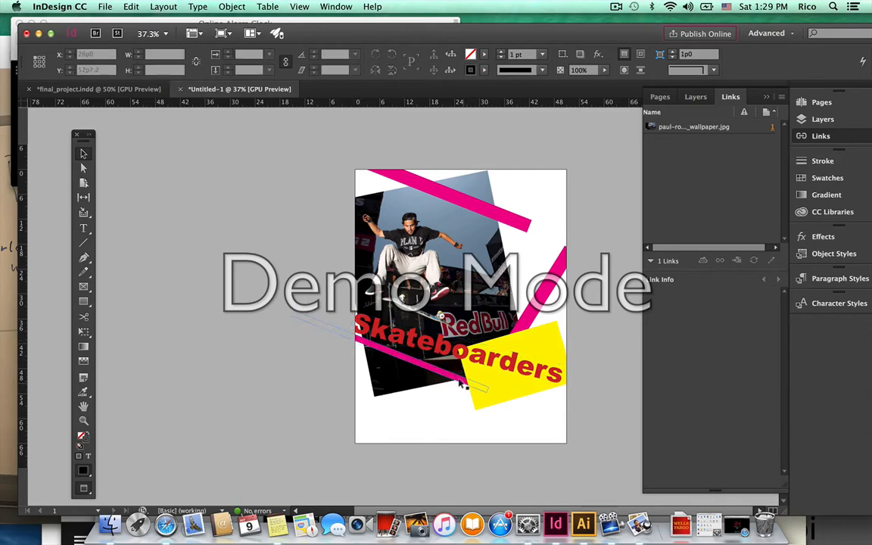
pyautogui.click(463, 385)
pyautogui.rightClick(588, 251)
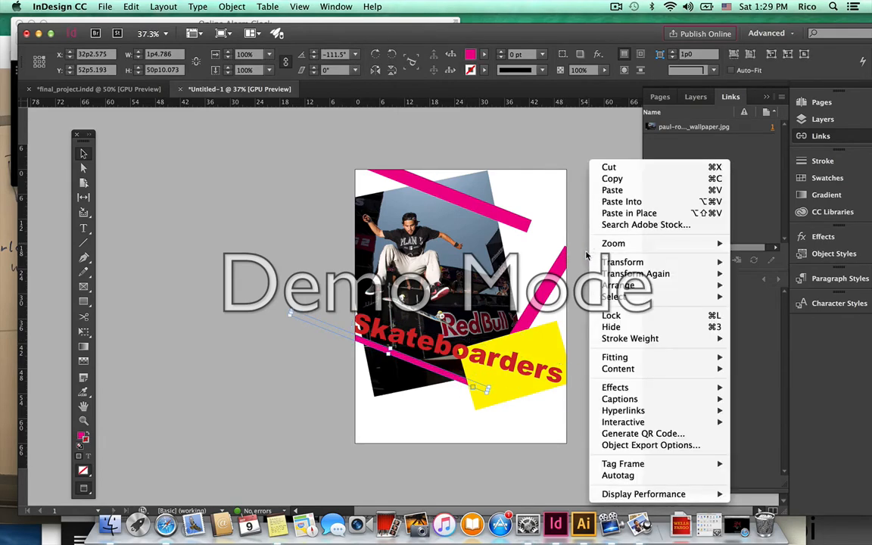
pyautogui.moveTo(628, 285)
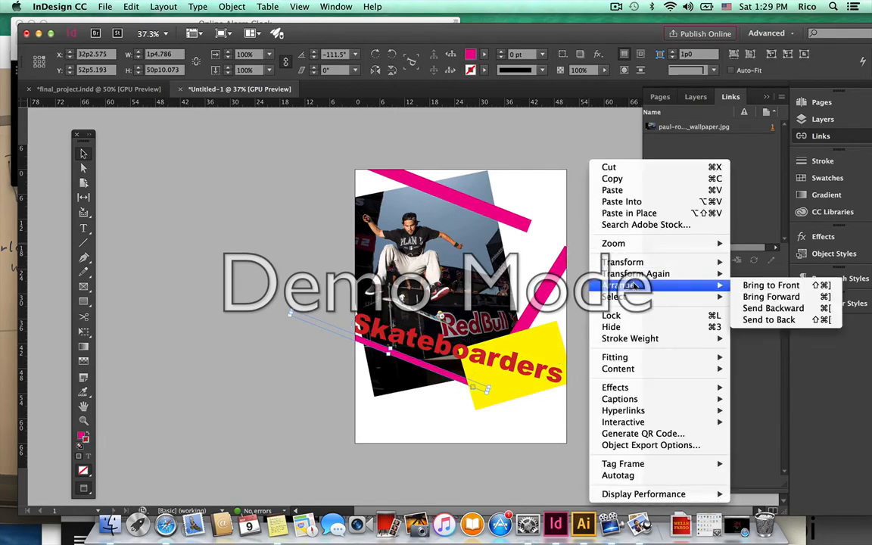
pyautogui.click(745, 294)
pyautogui.click(537, 447)
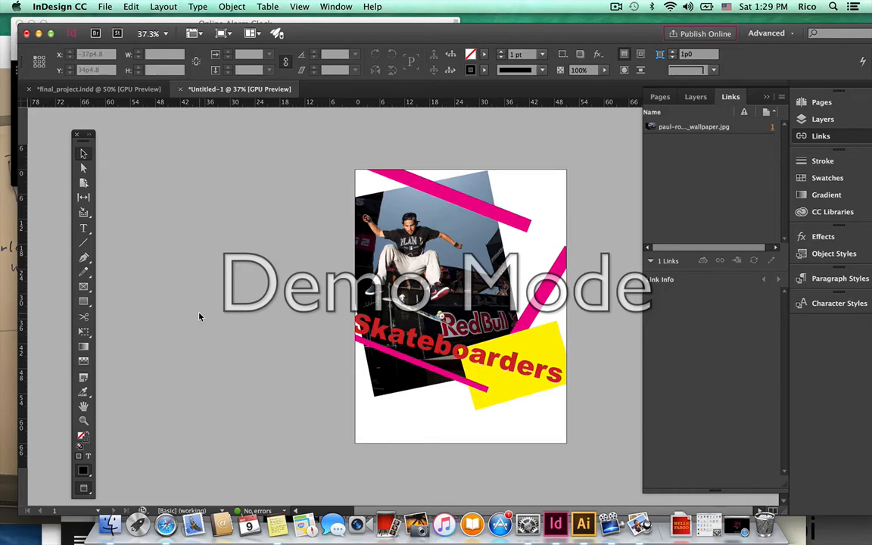
# Duplicate the Skateboarders frame and trim the copy down to a single red S.
pyautogui.moveTo(342, 282); pyautogui.dragTo(578, 381)
pyautogui.press('super+c')
pyautogui.press('super+v')
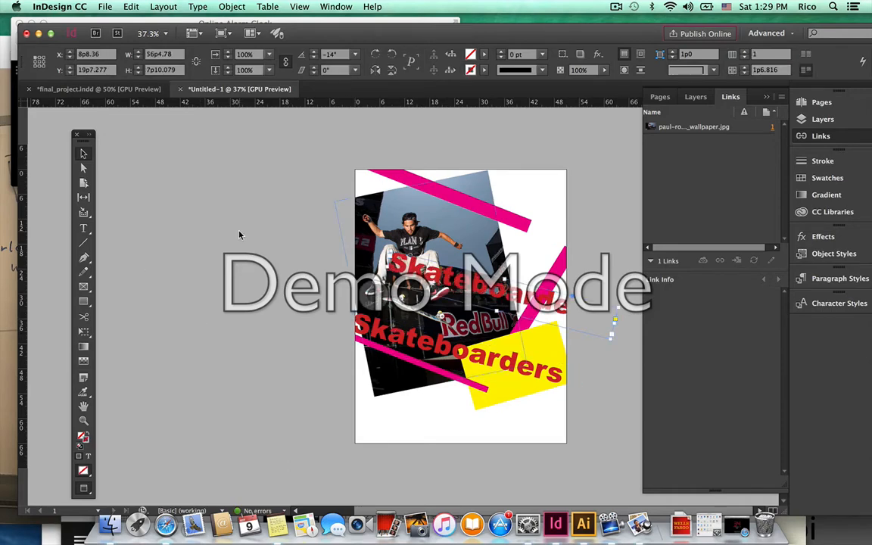
pyautogui.click(83, 228)
pyautogui.moveTo(387, 257); pyautogui.dragTo(627, 316)
pyautogui.press('BackSpace')
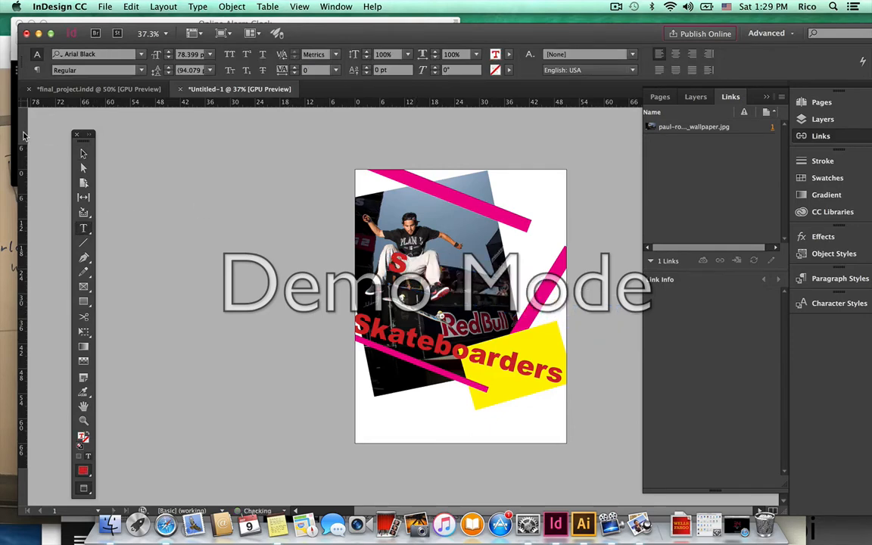
pyautogui.press('Escape')
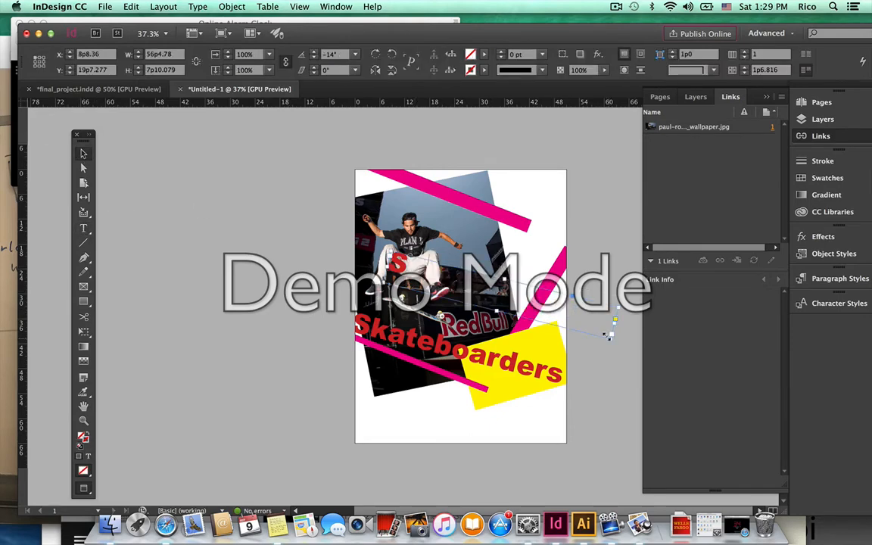
# Scale the S up into a large letter and type a large red K.
pyautogui.moveTo(608, 335); pyautogui.dragTo(551, 193)
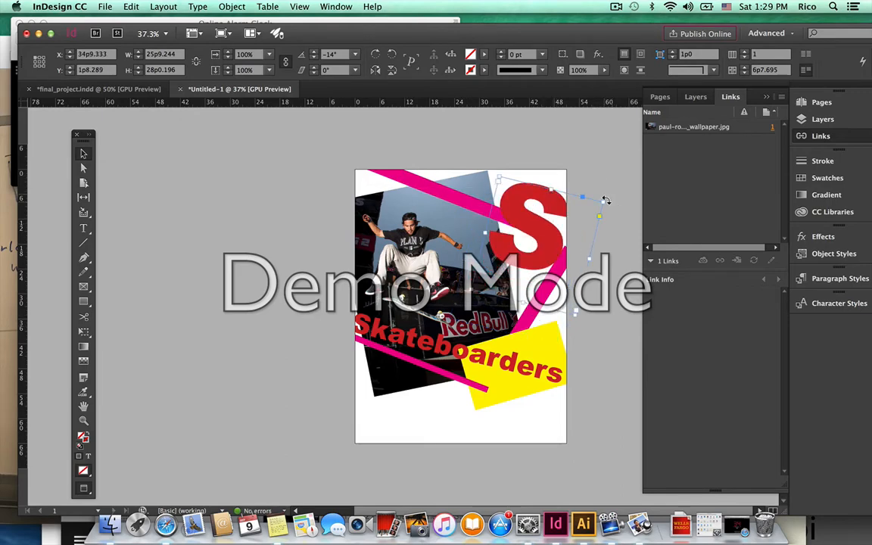
pyautogui.moveTo(603, 199); pyautogui.dragTo(374, 385)
pyautogui.press('super+z')
pyautogui.press('t')
pyautogui.write('K')
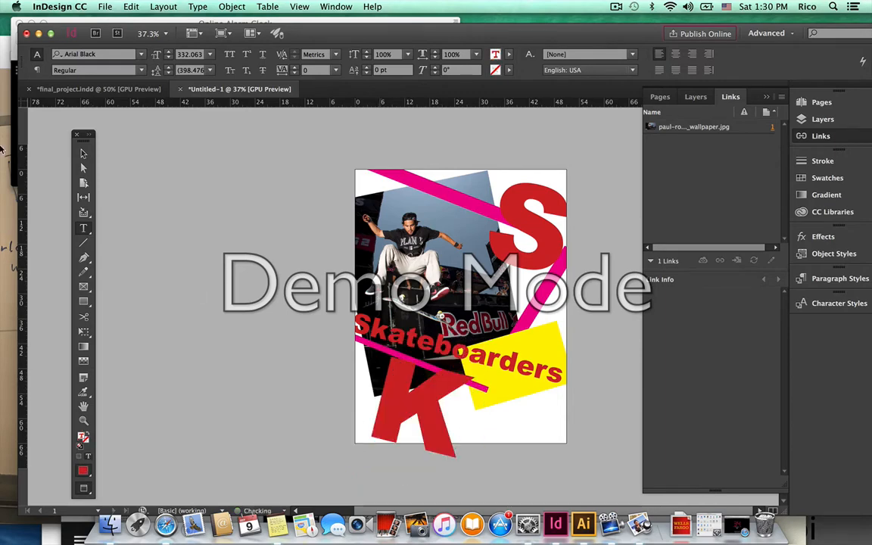
# Rotate the K frame to about 33° across the bottom edge.
pyautogui.click(84, 153)
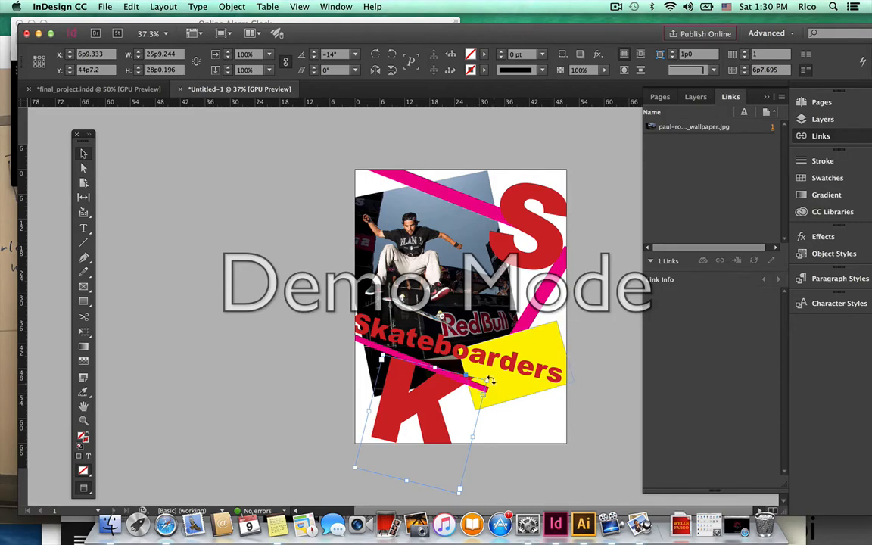
pyautogui.moveTo(484, 393); pyautogui.dragTo(437, 406)
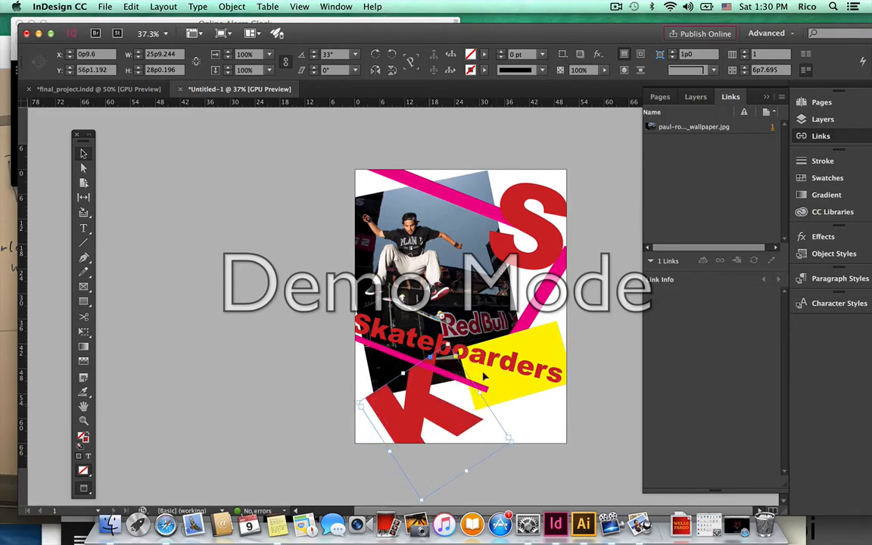
pyautogui.click(600, 324)
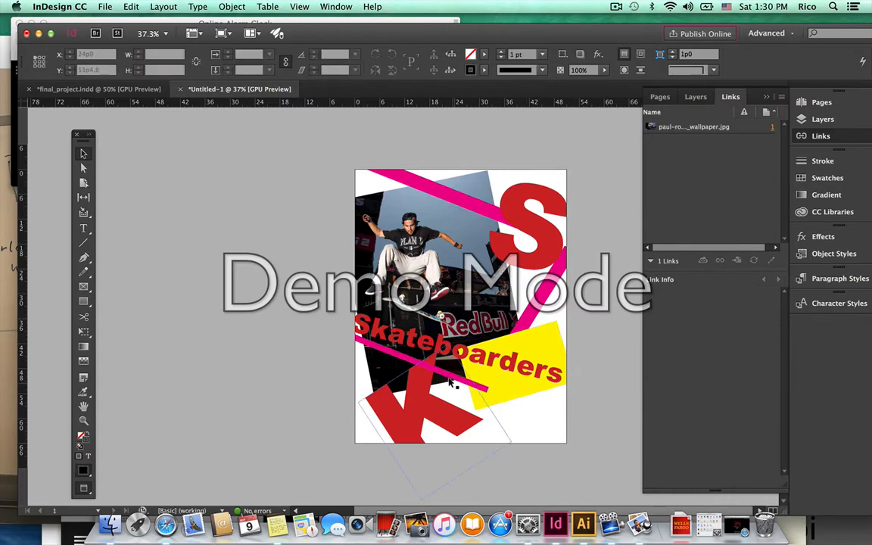
# Position the S at top right, nearly upright at 0.5°, and shift the K right.
pyautogui.moveTo(485, 218); pyautogui.dragTo(553, 246)
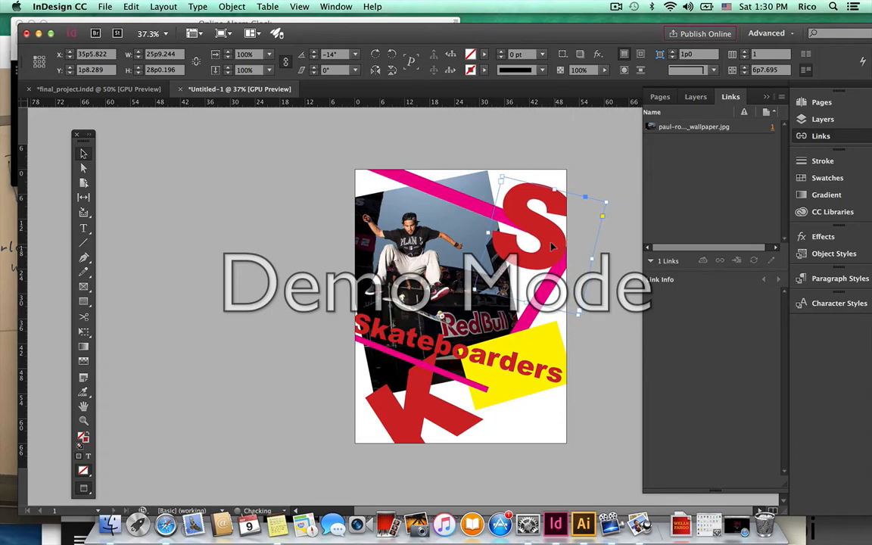
pyautogui.press('Left')
pyautogui.press('Left')
pyautogui.press('Left')
pyautogui.press('Left')
pyautogui.press('Left')
pyautogui.press('Left')
pyautogui.press('Left')
pyautogui.press('Left')
pyautogui.press('Up')
pyautogui.press('Up')
pyautogui.press('Up')
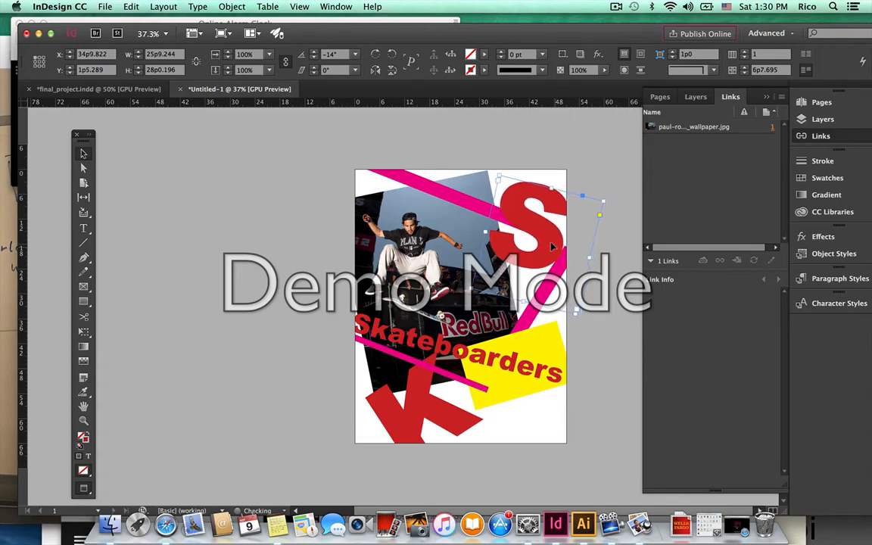
pyautogui.press('Right')
pyautogui.press('Right')
pyautogui.press('Right')
pyautogui.press('Right')
pyautogui.press('Right')
pyautogui.press('Right')
pyautogui.press('Up')
pyautogui.press('Up')
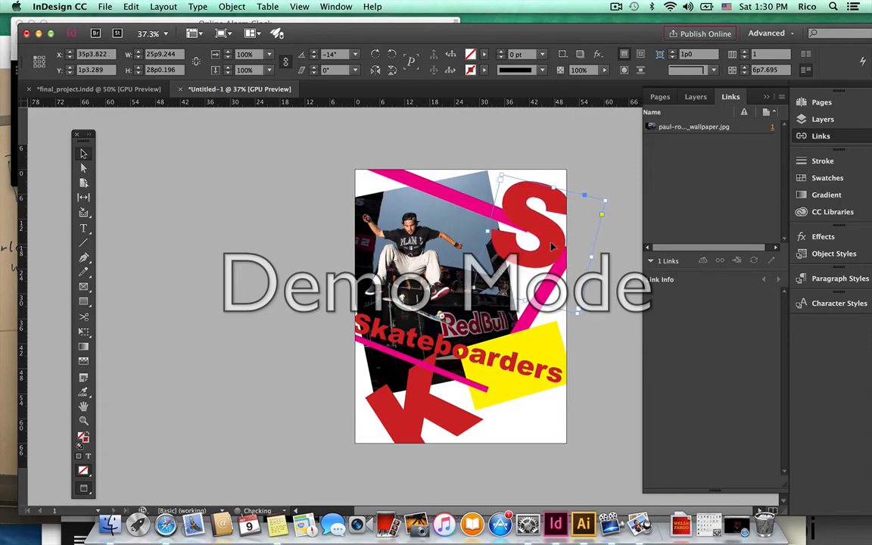
pyautogui.moveTo(530, 236); pyautogui.dragTo(520, 234)
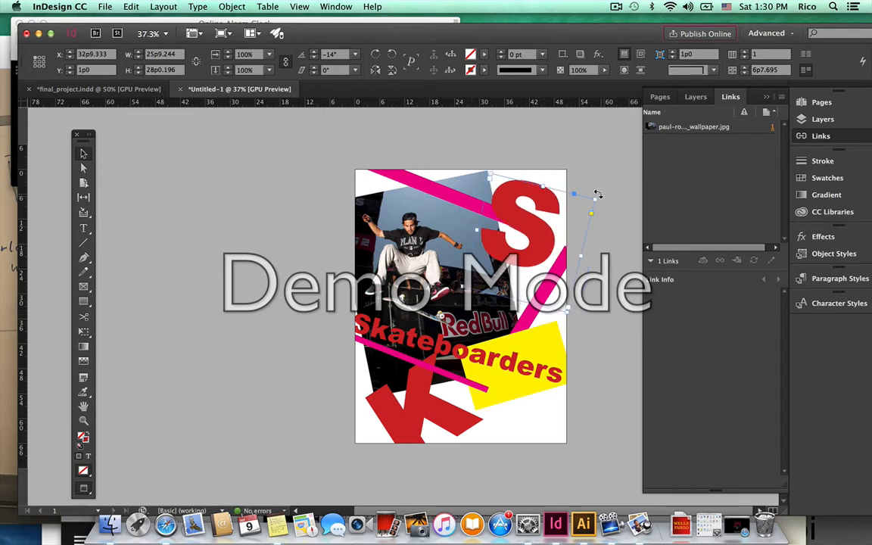
pyautogui.moveTo(598, 195)
pyautogui.mouseDown()
pyautogui.moveTo(576, 177)
pyautogui.moveTo(609, 189)
pyautogui.mouseUp()
pyautogui.moveTo(551, 244); pyautogui.dragTo(554, 240)
pyautogui.click(627, 259)
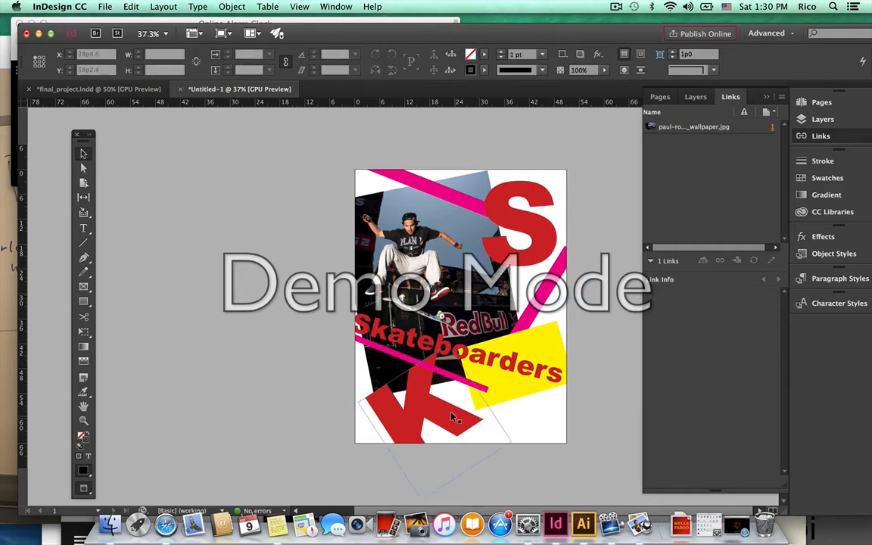
pyautogui.moveTo(459, 416)
pyautogui.mouseDown()
pyautogui.moveTo(507, 434)
pyautogui.moveTo(527, 425)
pyautogui.moveTo(464, 418)
pyautogui.mouseUp()
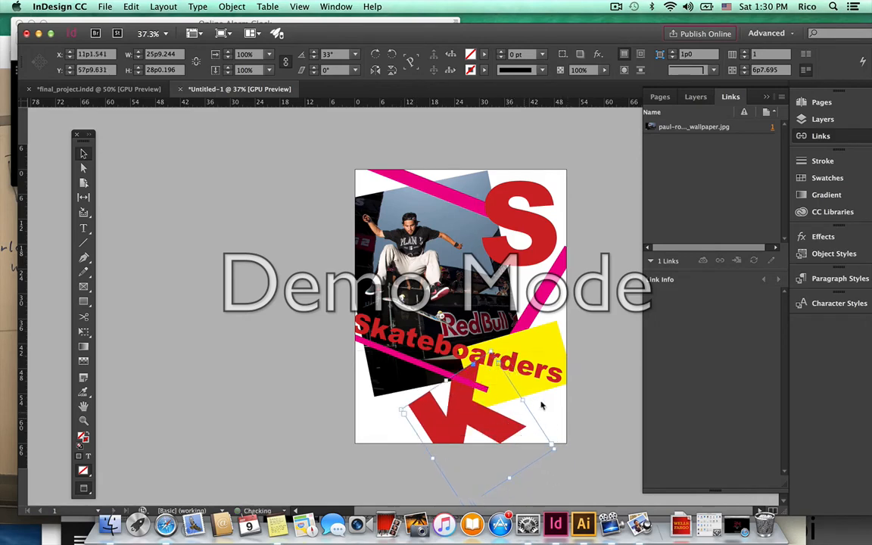
pyautogui.click(619, 378)
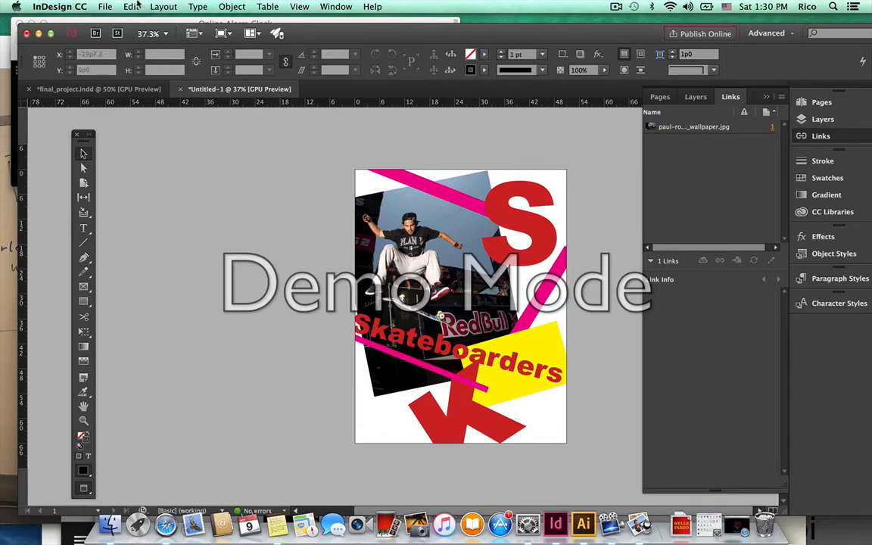
# Start Save As with the Desktop chosen as the location and the dialog expanded.
pyautogui.click(110, 6)
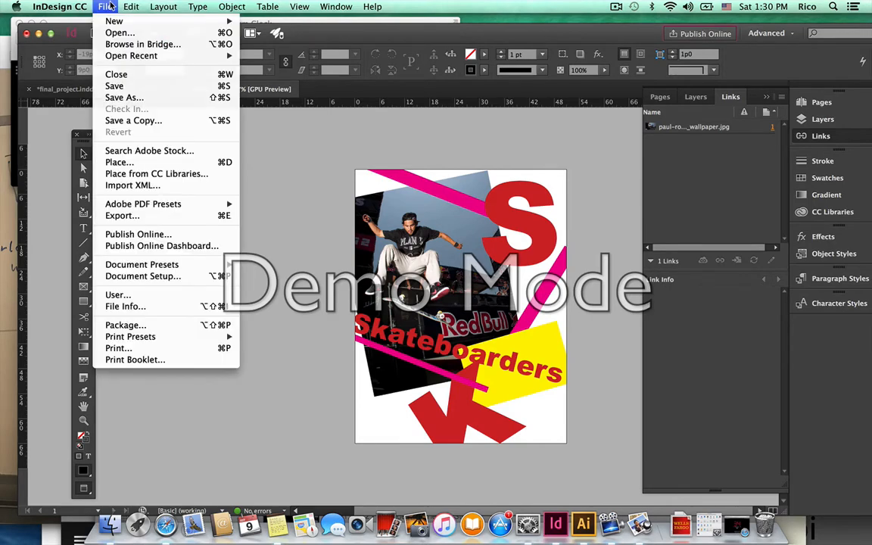
pyautogui.click(121, 98)
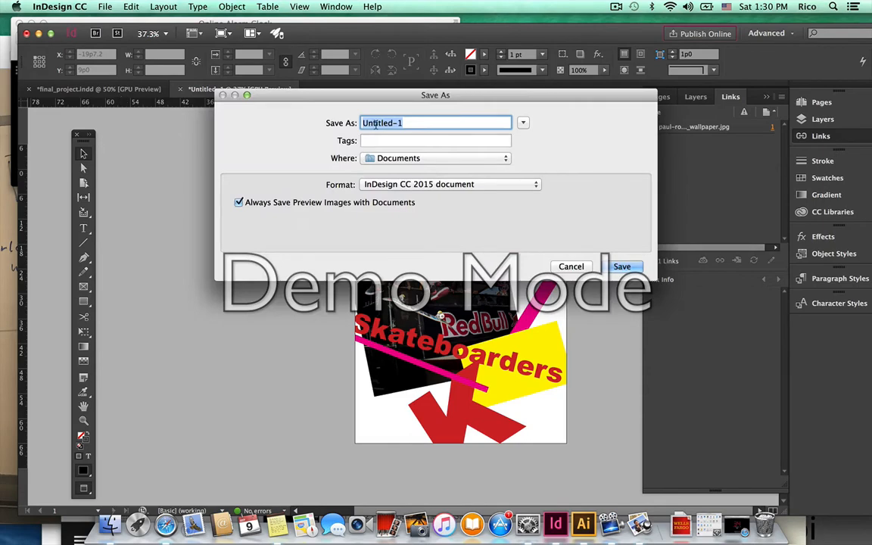
pyautogui.click(427, 158)
pyautogui.click(420, 189)
pyautogui.click(523, 123)
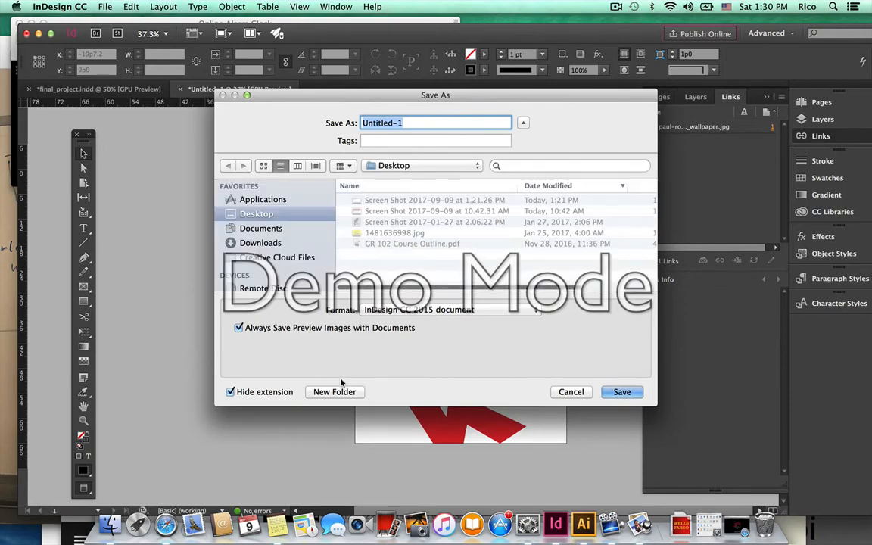
# Create a Class-1 folder and save the file there under a Class-1 postcard-Front name.
pyautogui.click(339, 391)
pyautogui.write('C')
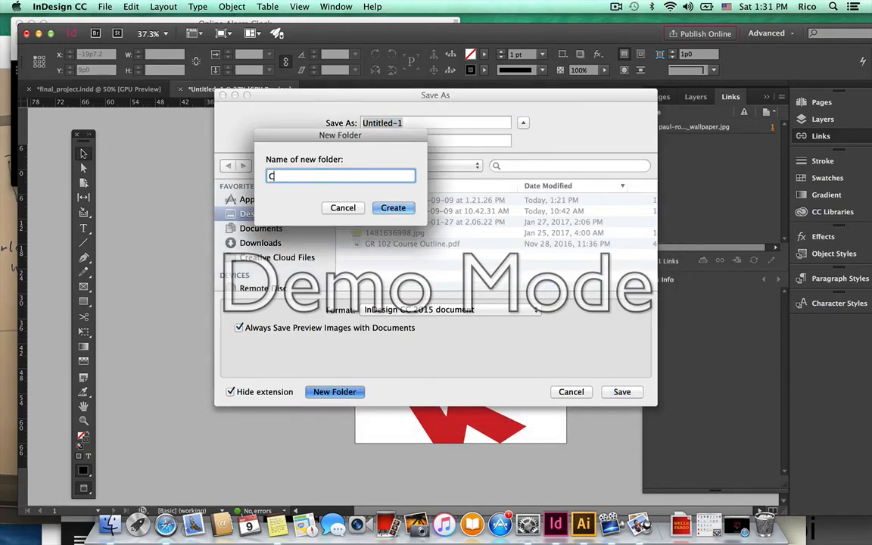
pyautogui.write('lass-1_Peng-postcard')
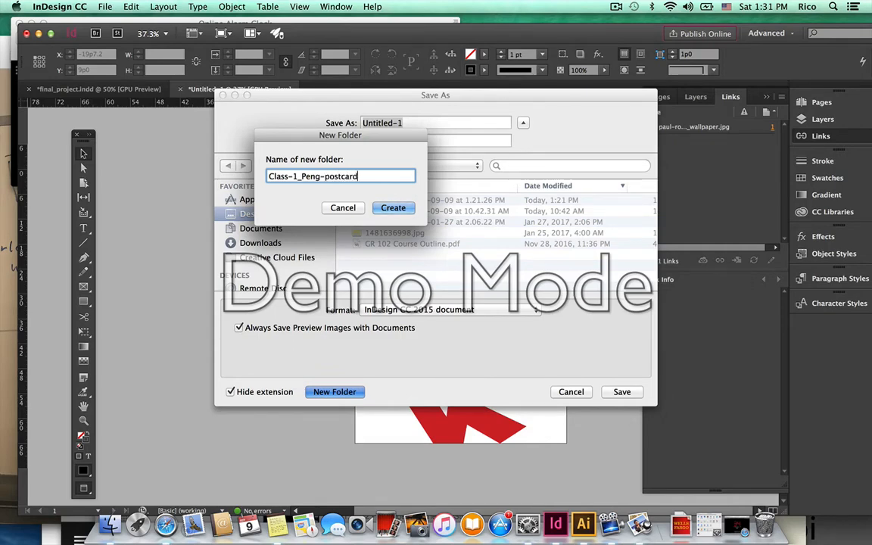
pyautogui.write('-Front')
pyautogui.press('super+a')
pyautogui.press('super+c')
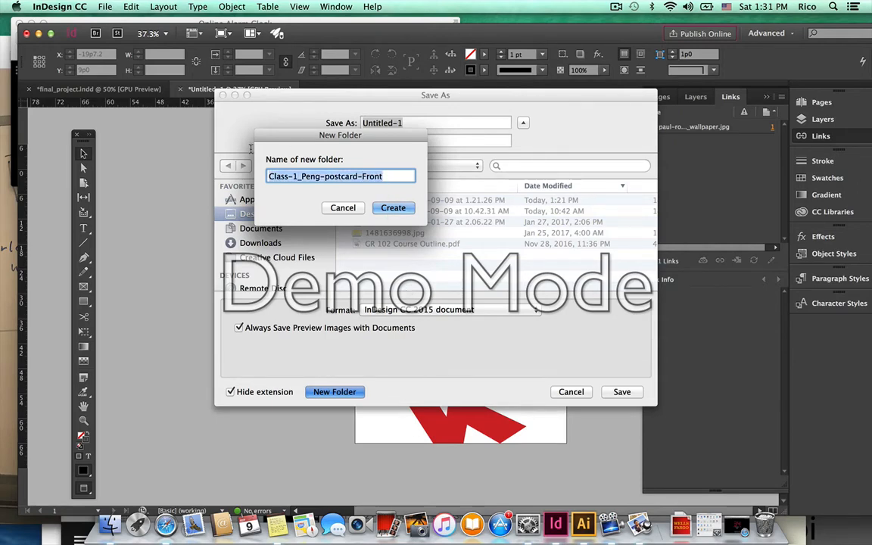
pyautogui.click(343, 175)
pyautogui.moveTo(299, 177); pyautogui.dragTo(425, 177)
pyautogui.press('BackSpace')
pyautogui.press('Return')
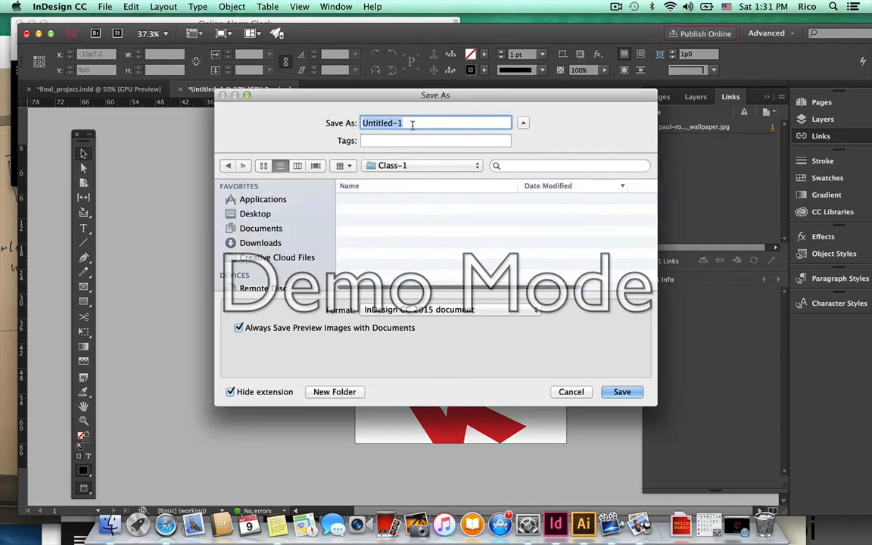
pyautogui.press('super+v')
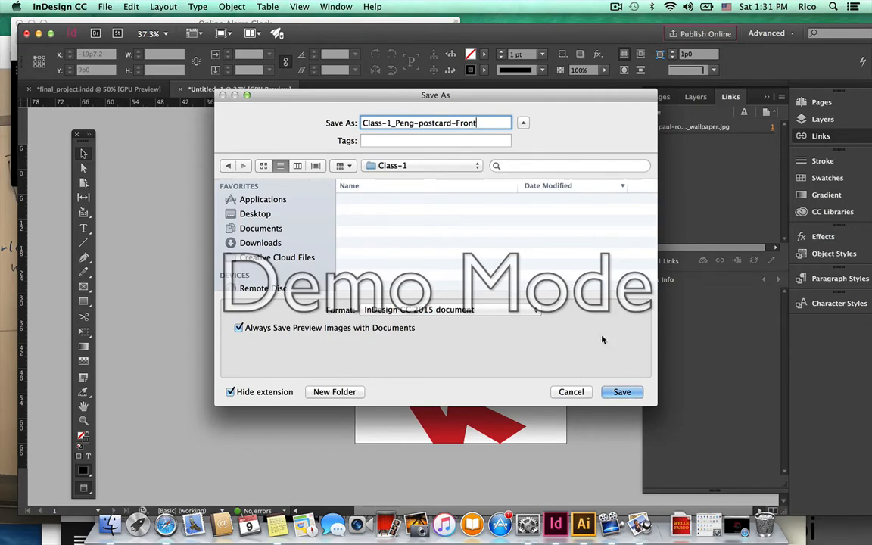
pyautogui.click(623, 393)
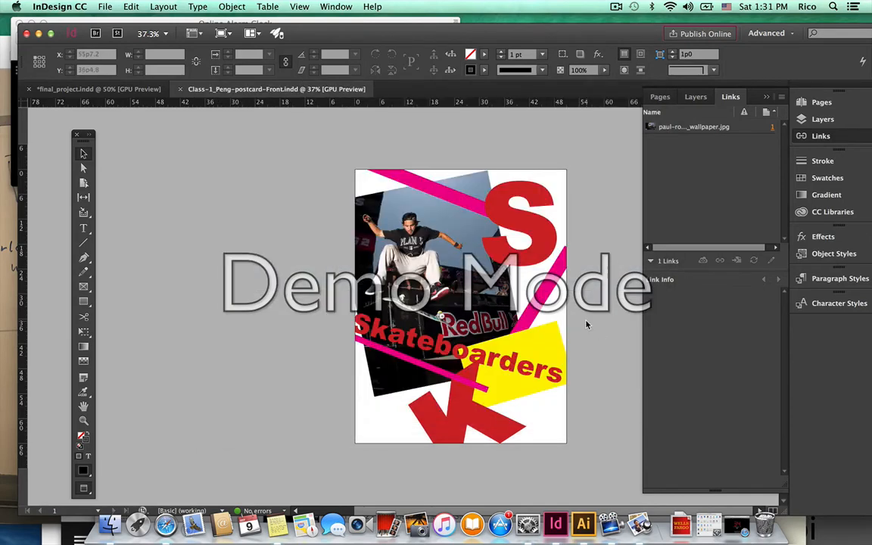
# Add a second page and uncheck Facing Pages in Document Setup.
pyautogui.click(662, 97)
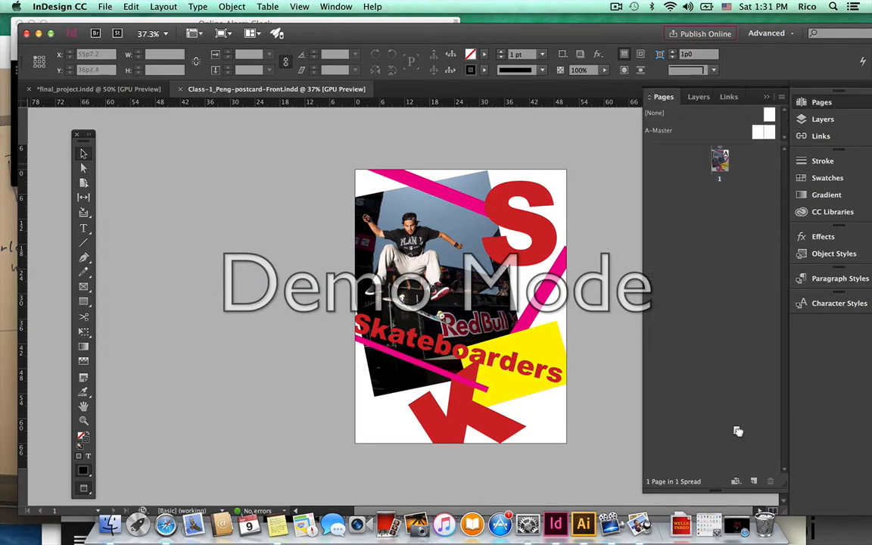
pyautogui.click(755, 482)
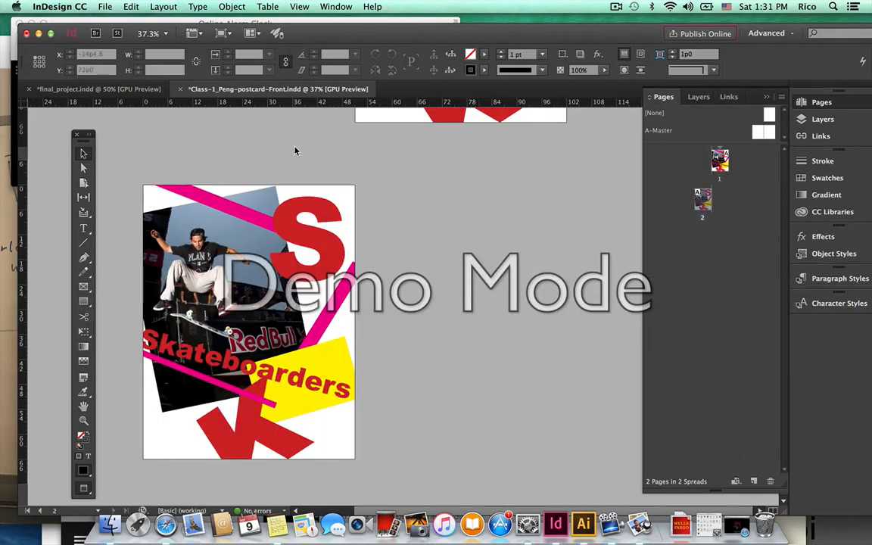
pyautogui.click(106, 7)
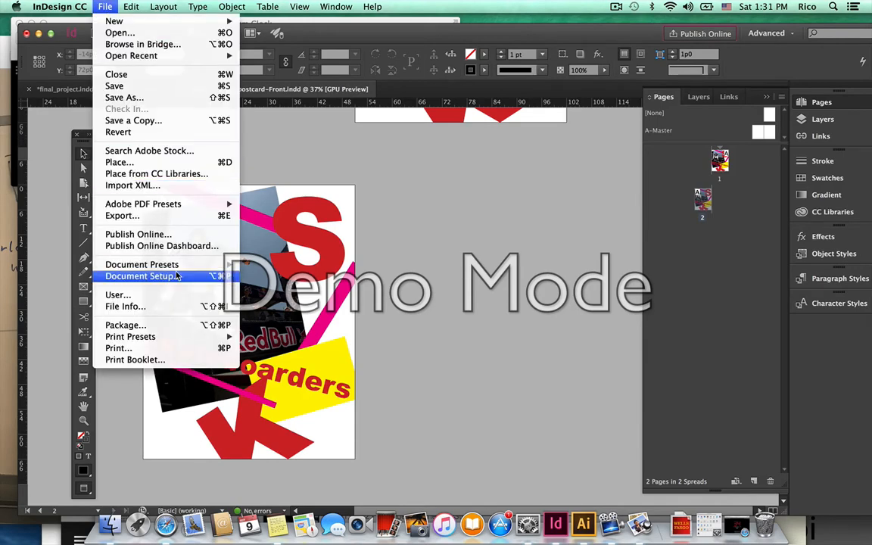
pyautogui.click(140, 276)
pyautogui.click(448, 199)
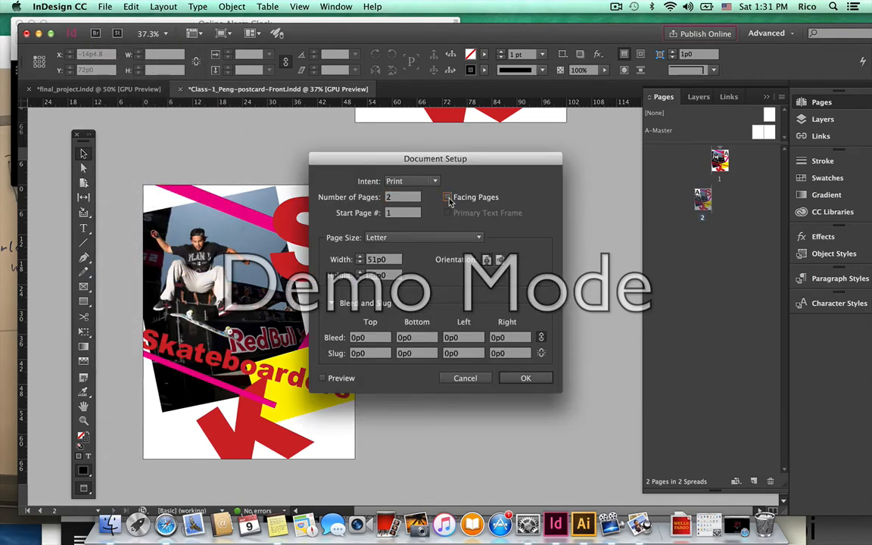
pyautogui.click(528, 379)
# Scroll down to page 2 and select its red S letter.
pyautogui.scroll(-3, 552, 239)
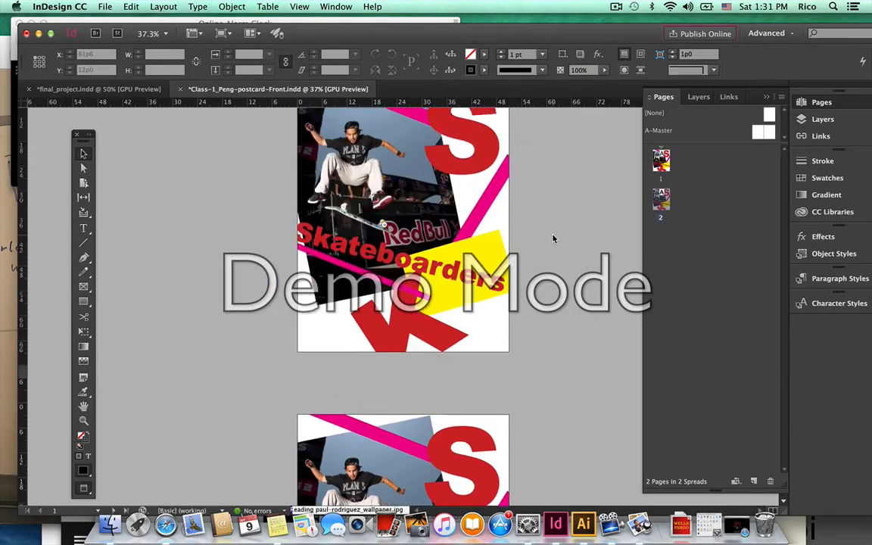
pyautogui.scroll(-3, 552, 239)
pyautogui.scroll(3, 552, 239)
pyautogui.scroll(-5, 552, 239)
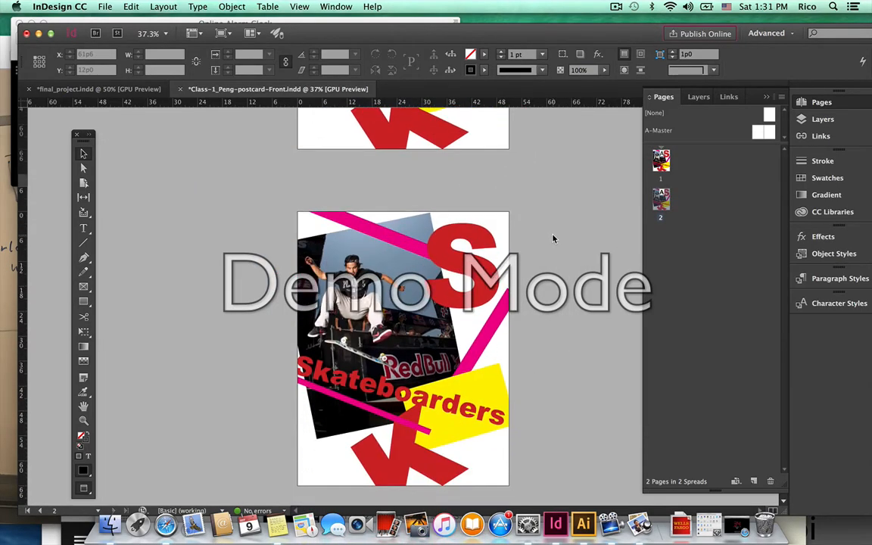
pyautogui.scroll(-1, 552, 239)
pyautogui.click(456, 254)
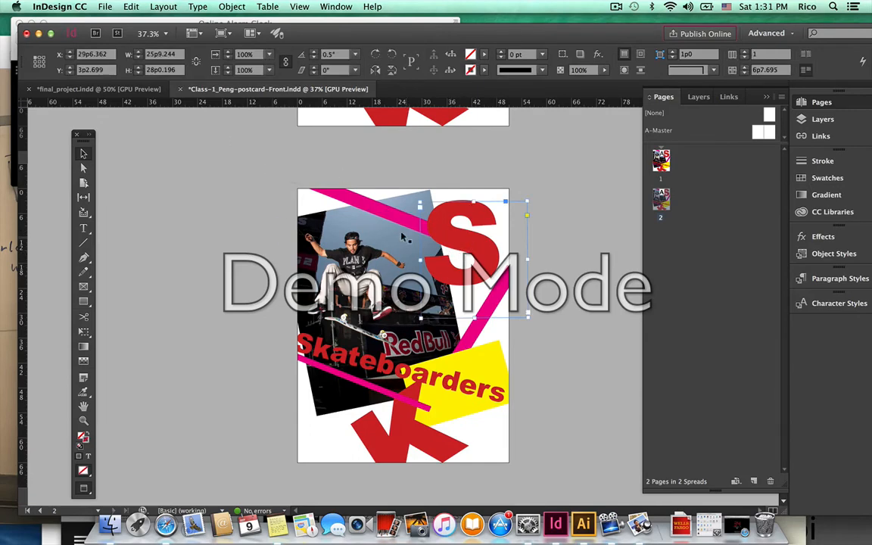
# In final_project.indd, scroll to the street-photo spread on pages 10–11, then return to the postcard.
pyautogui.click(125, 89)
pyautogui.scroll(-15, 234, 243)
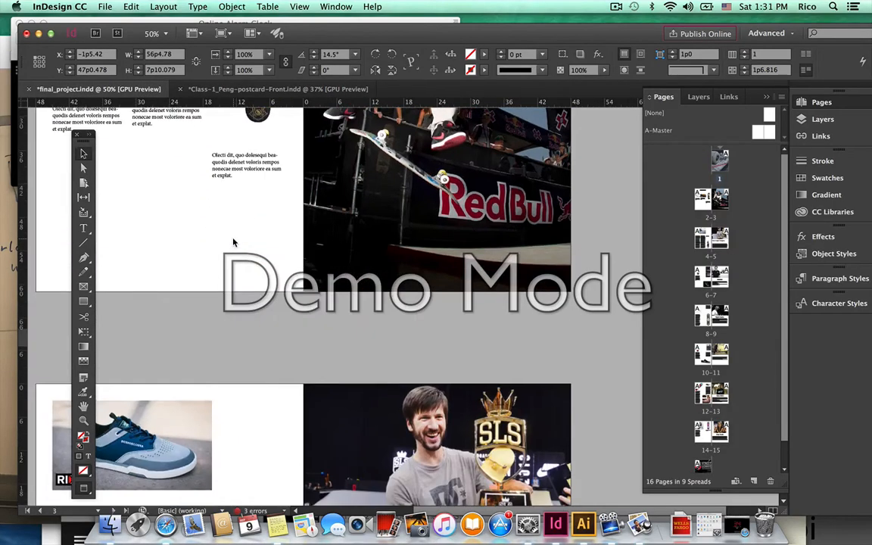
pyautogui.scroll(-5, 209, 214)
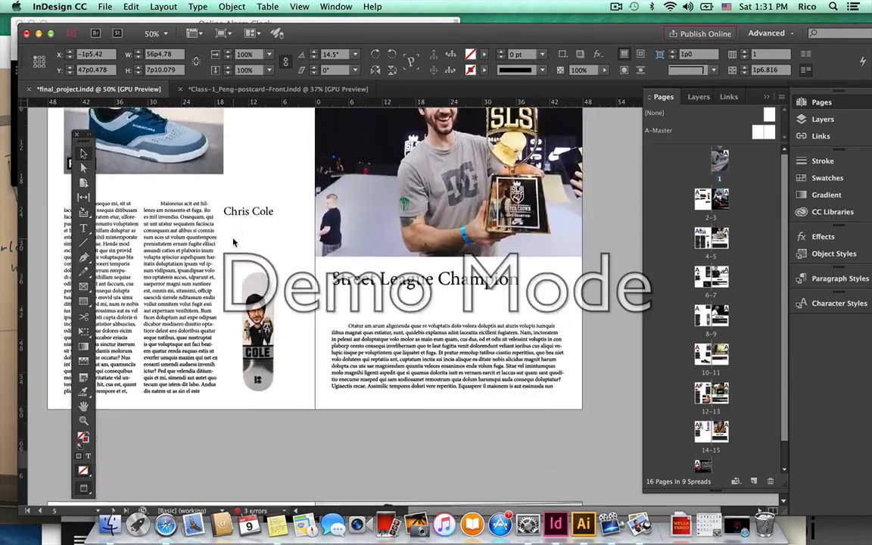
pyautogui.scroll(-8, 259, 367)
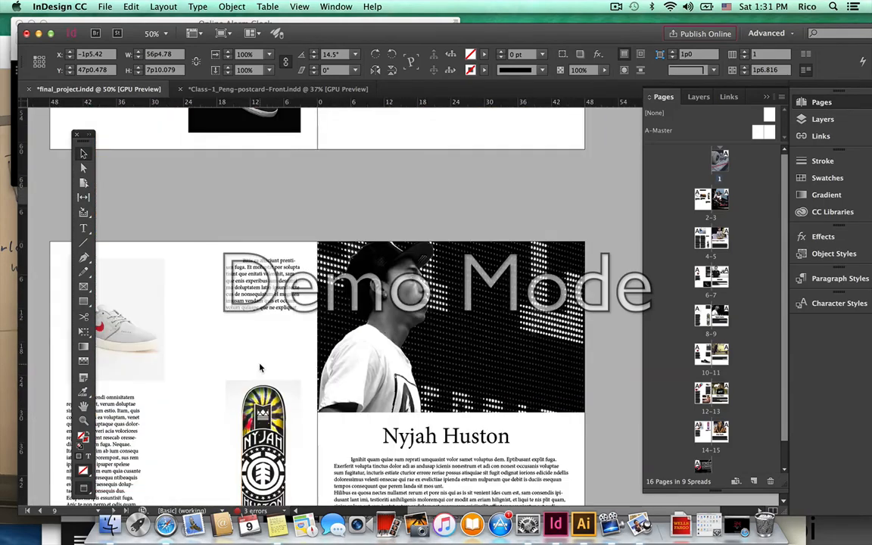
pyautogui.scroll(-8, 345, 349)
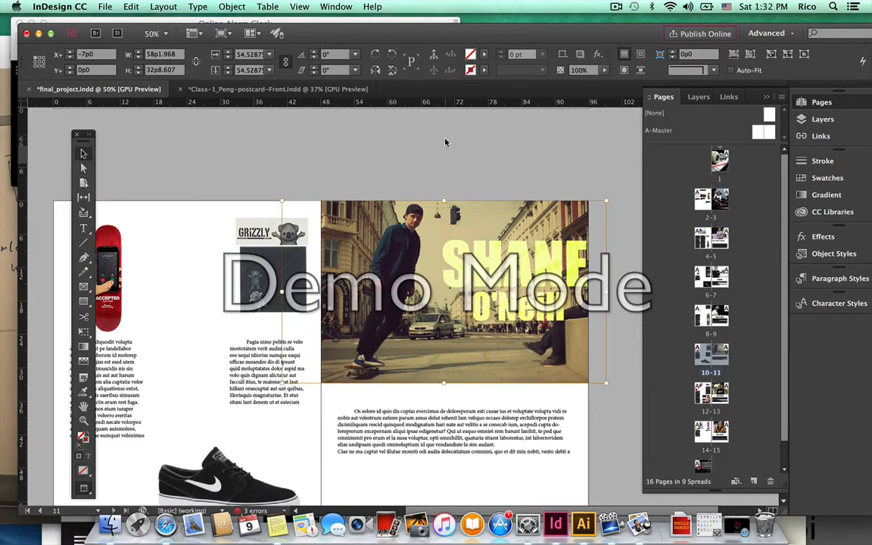
pyautogui.click(294, 89)
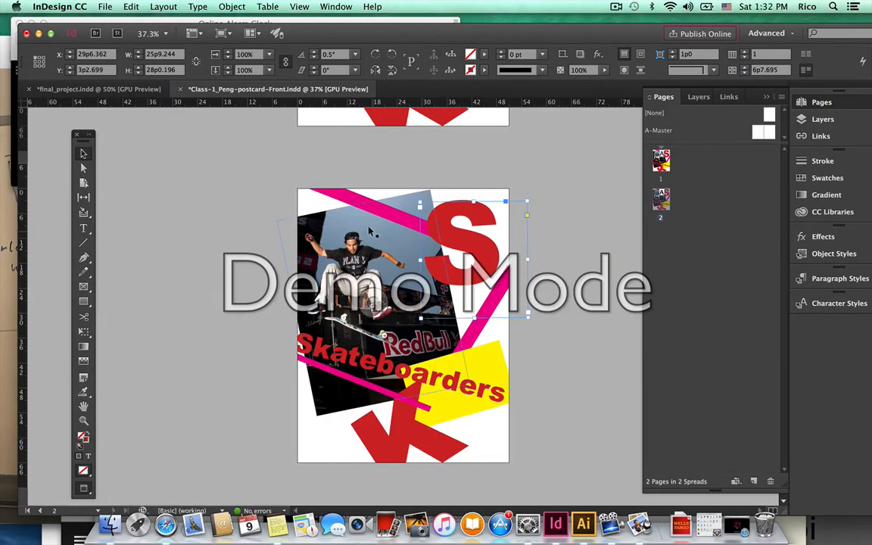
# Paste the copied street photo loose on the page, then undo it.
pyautogui.click(313, 216)
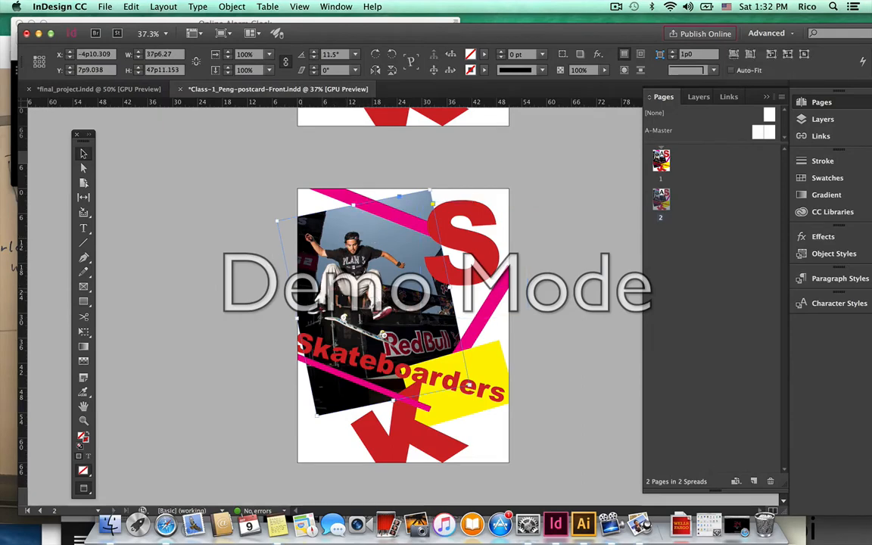
pyautogui.click(235, 227)
pyautogui.press('super+v')
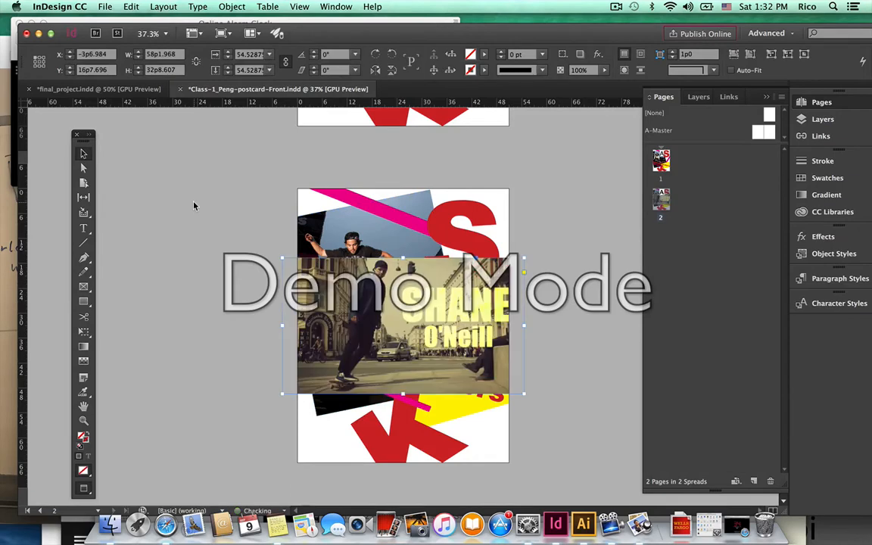
pyautogui.moveTo(363, 295); pyautogui.dragTo(175, 284)
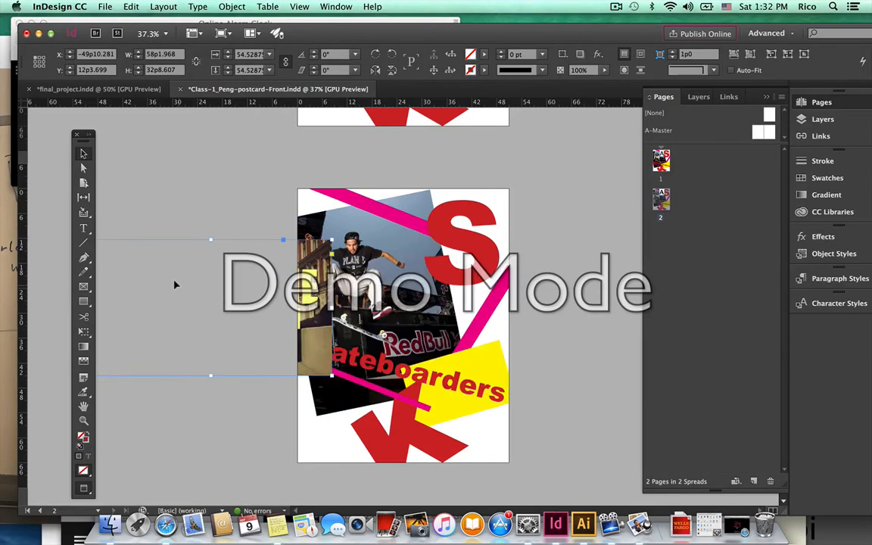
pyautogui.press('super+z')
pyautogui.press('super+z')
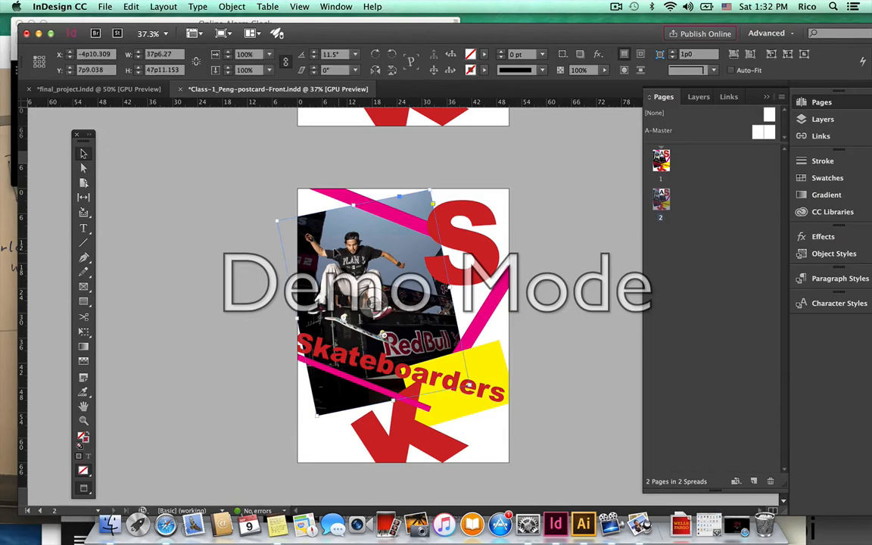
# Use Paste Into to place the street photo inside the tilted image frame.
pyautogui.rightClick(337, 253)
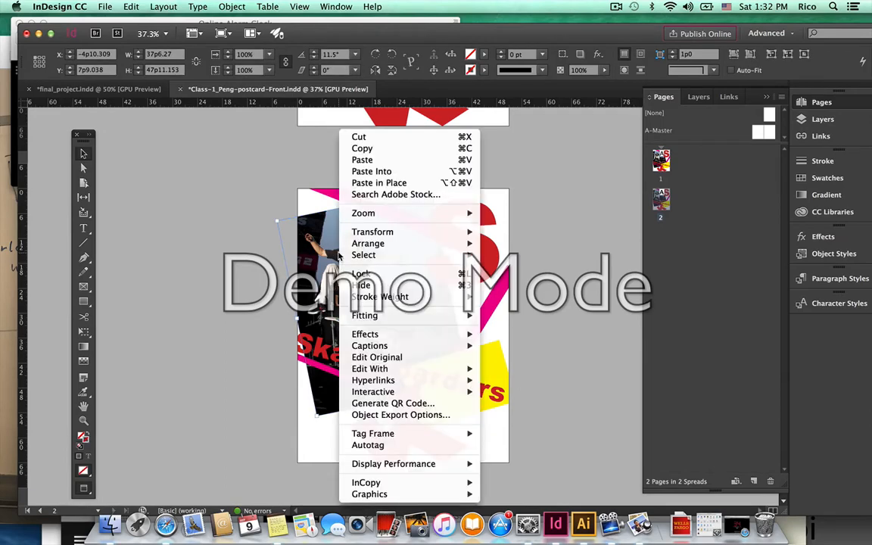
pyautogui.click(337, 253)
pyautogui.click(401, 173)
pyautogui.rightClick(401, 173)
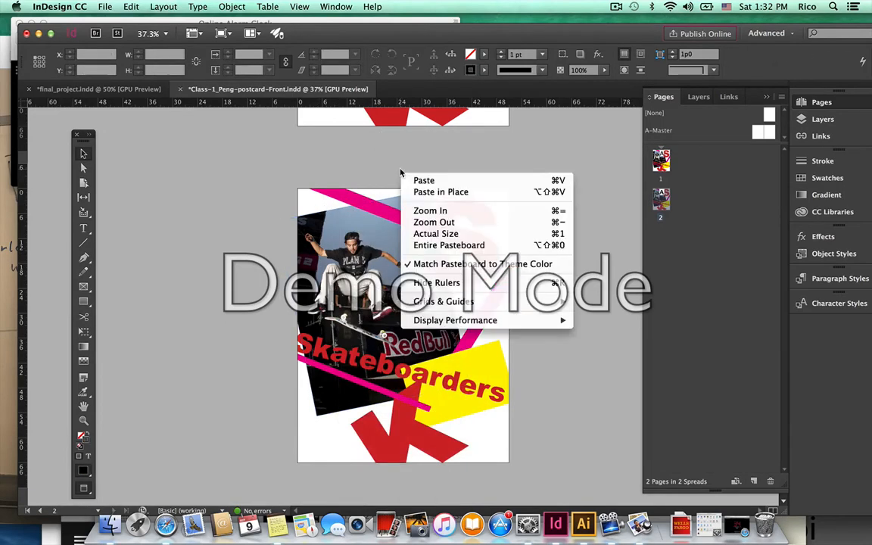
pyautogui.click(371, 238)
pyautogui.click(356, 265)
pyautogui.rightClick(363, 269)
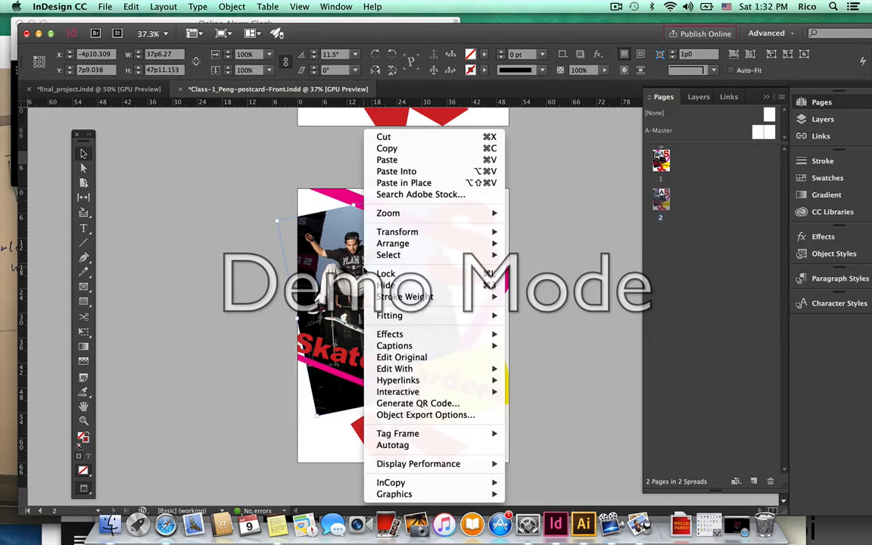
pyautogui.click(396, 171)
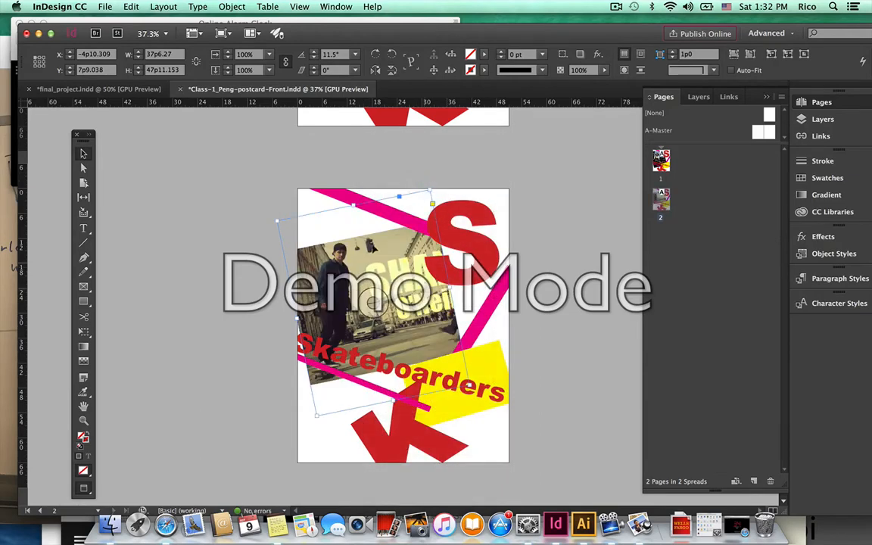
# Scale up the street photo inside its tilted frame.
pyautogui.click(83, 169)
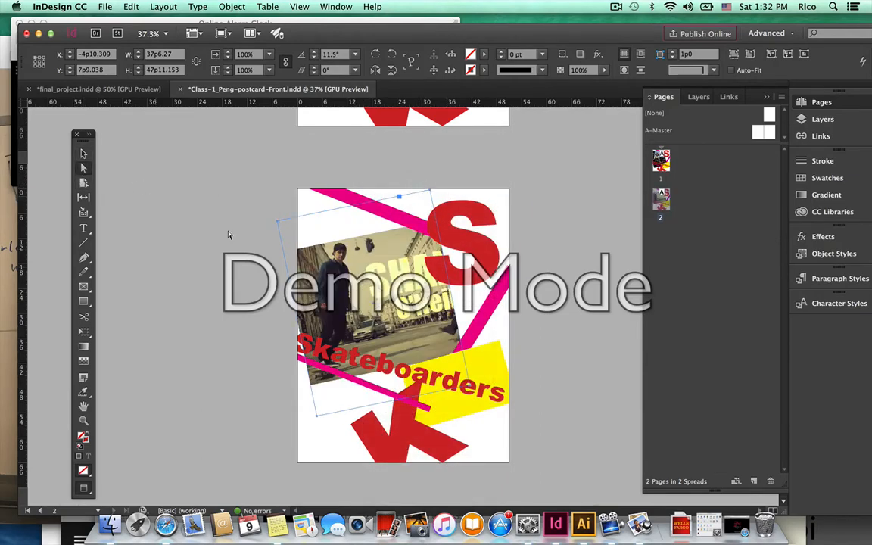
pyautogui.click(341, 286)
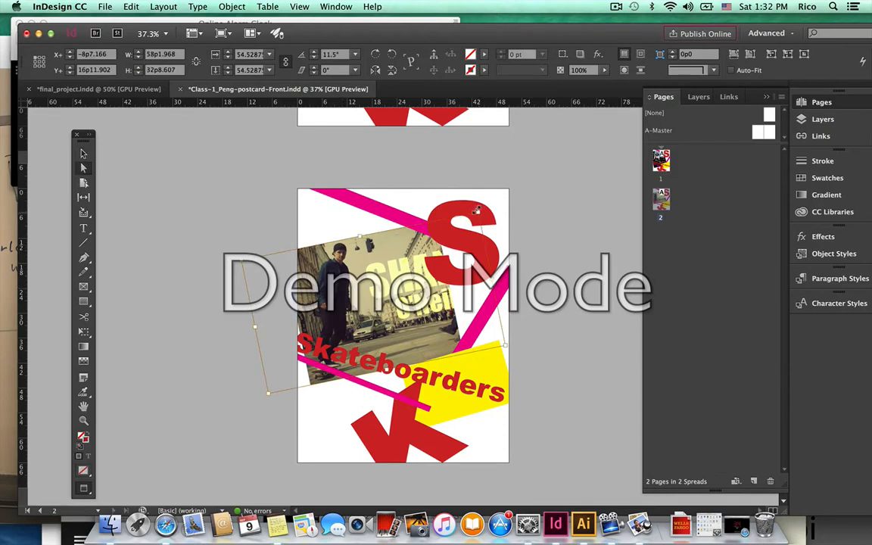
pyautogui.moveTo(480, 209); pyautogui.dragTo(534, 157)
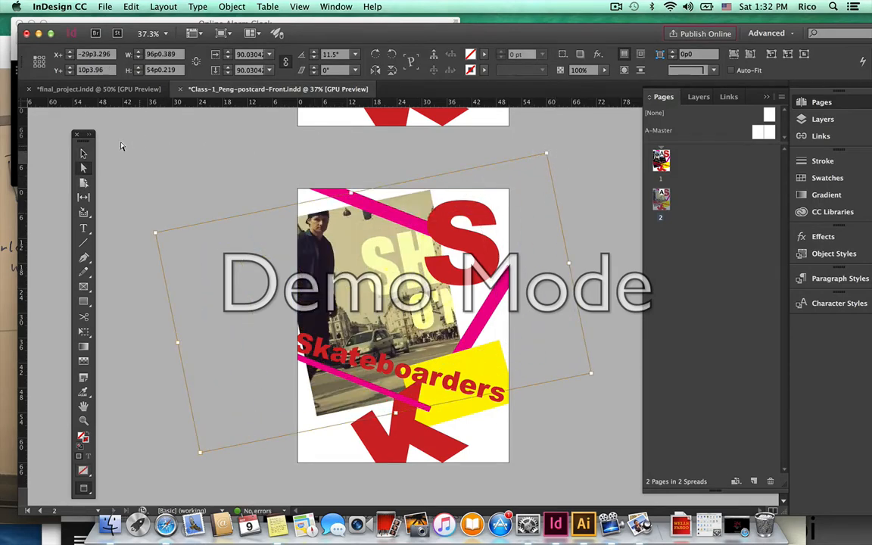
pyautogui.click(83, 154)
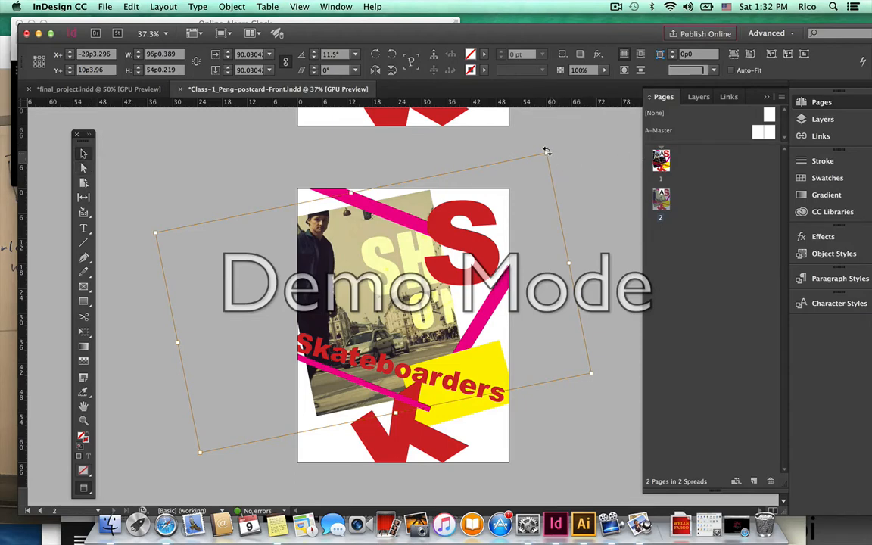
pyautogui.click(577, 177)
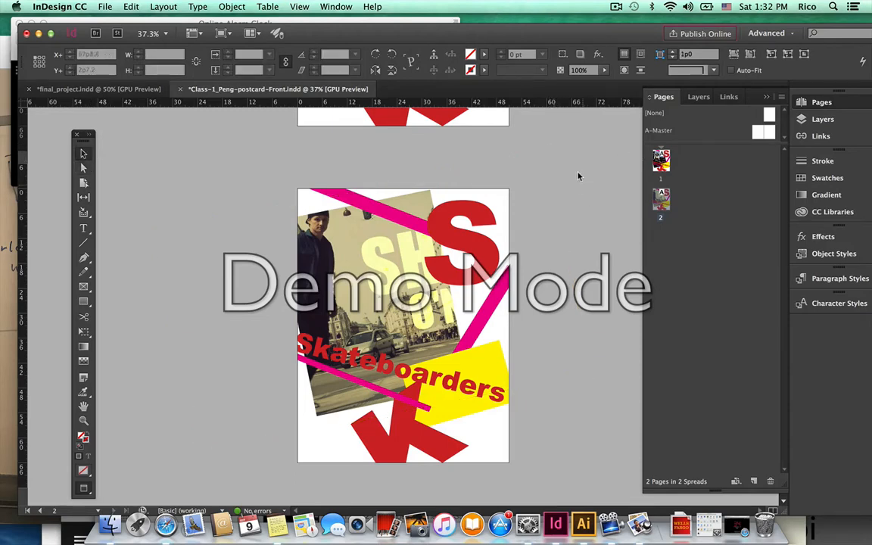
pyautogui.click(333, 239)
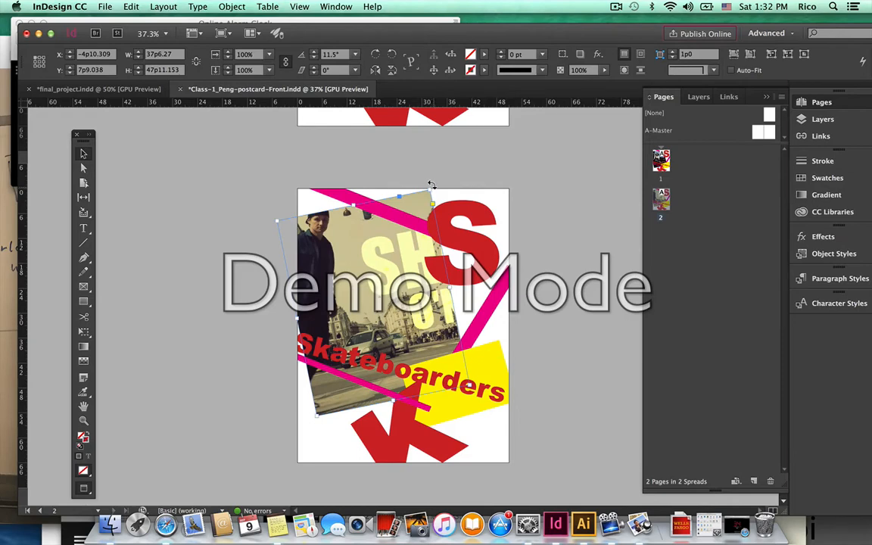
pyautogui.moveTo(431, 185); pyautogui.dragTo(459, 208)
pyautogui.press('super+z')
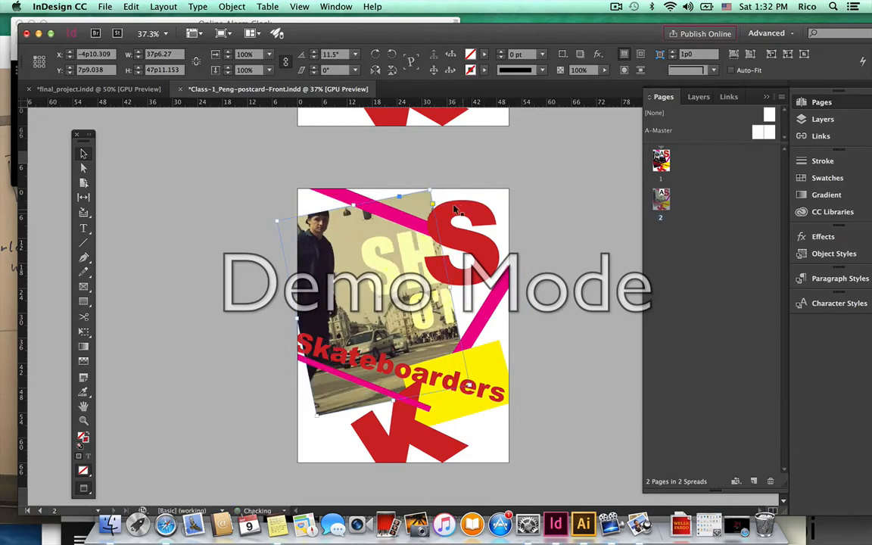
# Rotate the street photo to about -26.5° and nudge it slightly left.
pyautogui.click(81, 168)
pyautogui.click(303, 198)
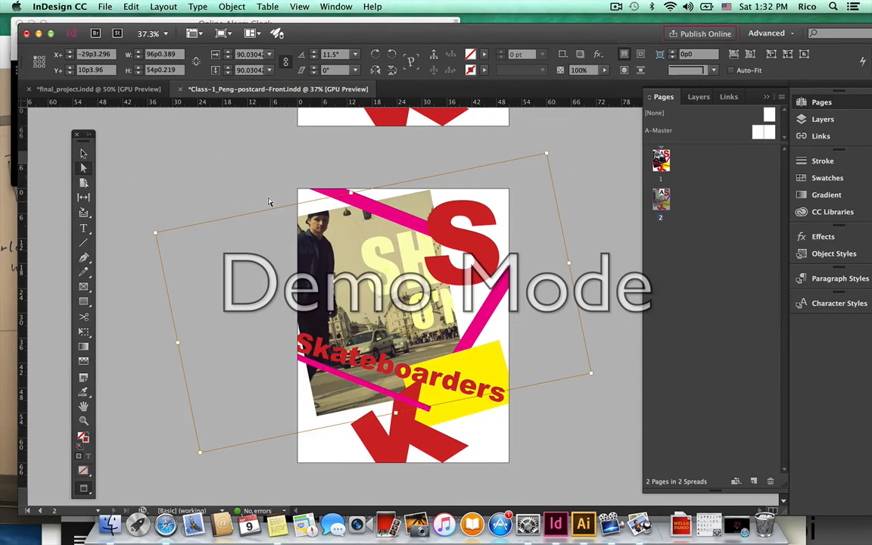
pyautogui.click(83, 153)
pyautogui.moveTo(548, 149); pyautogui.dragTo(602, 295)
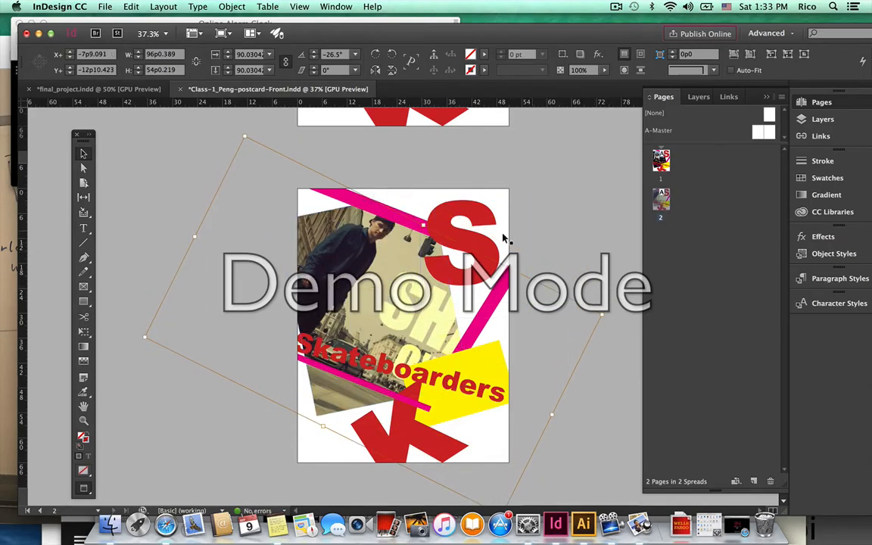
pyautogui.press('Left')
pyautogui.press('Left')
pyautogui.press('Left')
pyautogui.press('Left')
pyautogui.press('Left')
pyautogui.press('Left')
pyautogui.press('Left')
pyautogui.press('Left')
pyautogui.press('Left')
pyautogui.press('Left')
pyautogui.press('Left')
pyautogui.press('Left')
pyautogui.press('Left')
pyautogui.press('Left')
pyautogui.press('Left')
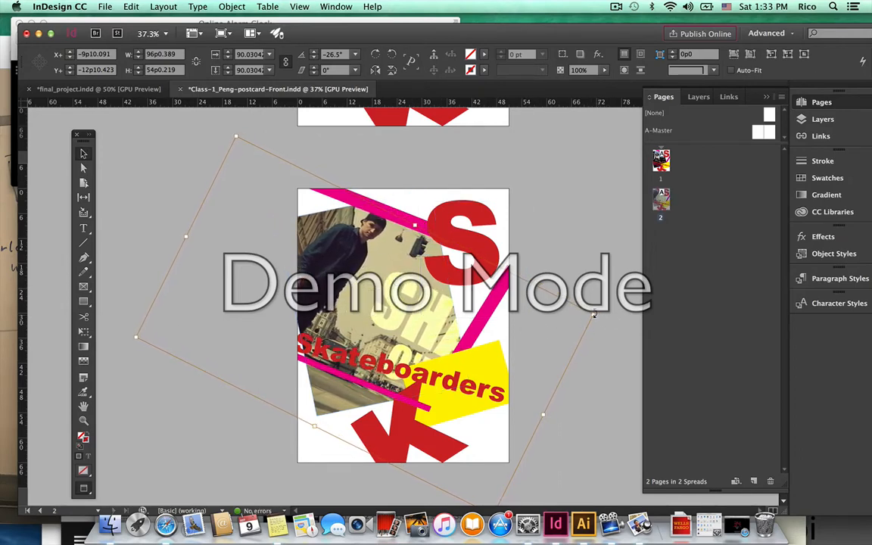
pyautogui.moveTo(594, 315); pyautogui.dragTo(553, 258)
pyautogui.click(562, 244)
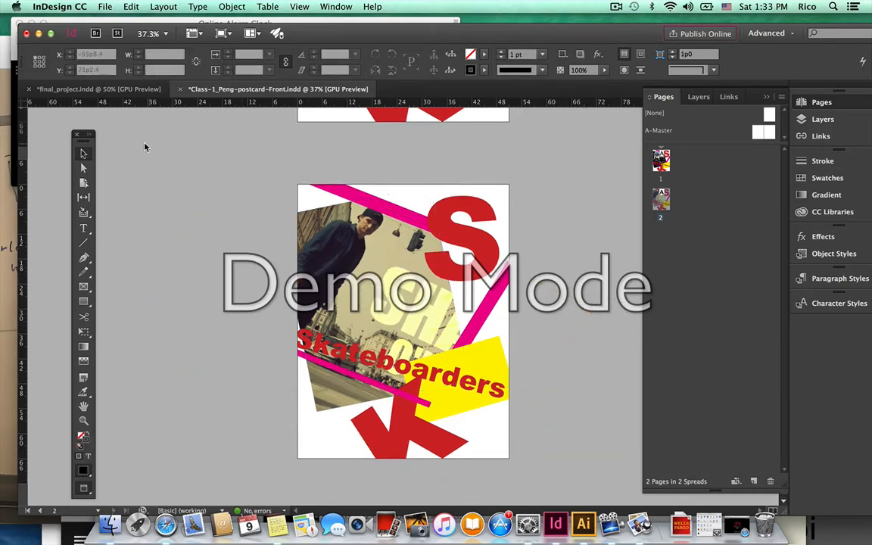
# Recolour the page-2 Skateboarders headline from red to dark brown #2e232a.
pyautogui.click(319, 347)
pyautogui.click(83, 228)
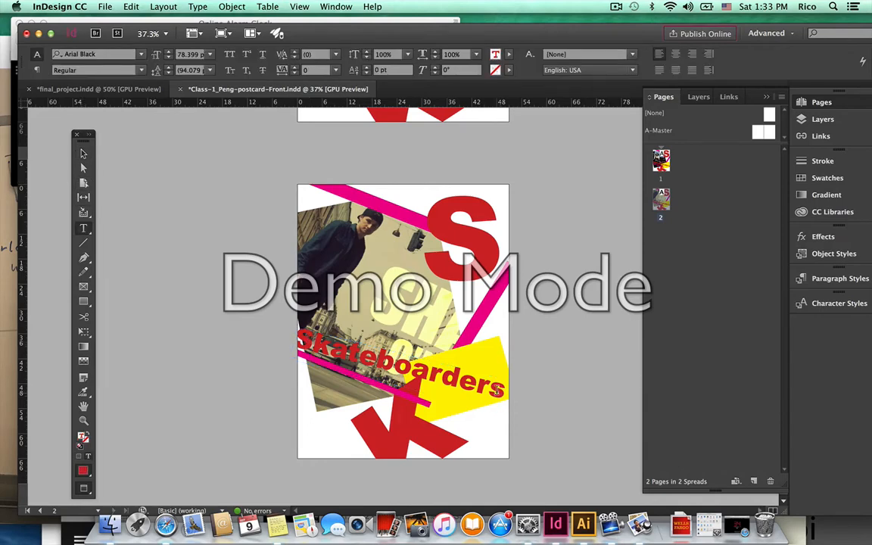
pyautogui.moveTo(499, 390); pyautogui.dragTo(269, 317)
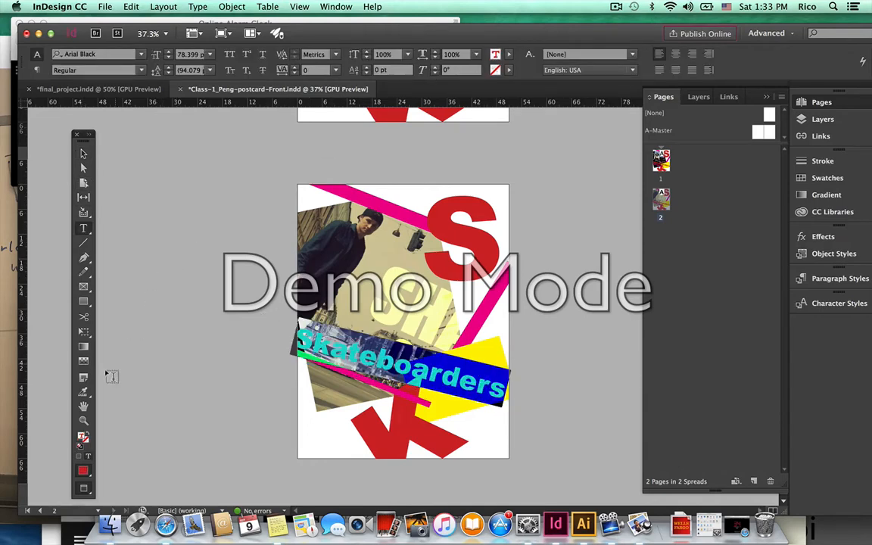
pyautogui.doubleClick(81, 439)
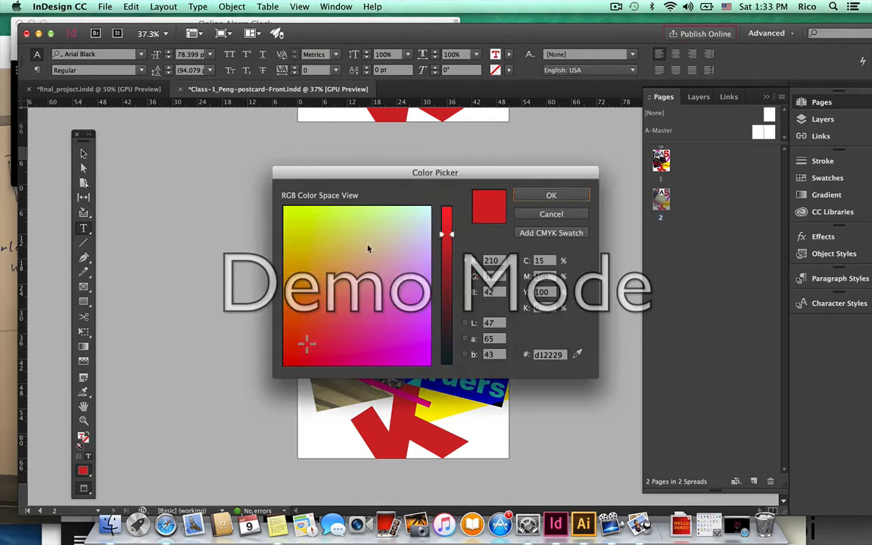
pyautogui.moveTo(449, 242); pyautogui.dragTo(453, 237)
pyautogui.moveTo(458, 333); pyautogui.dragTo(456, 336)
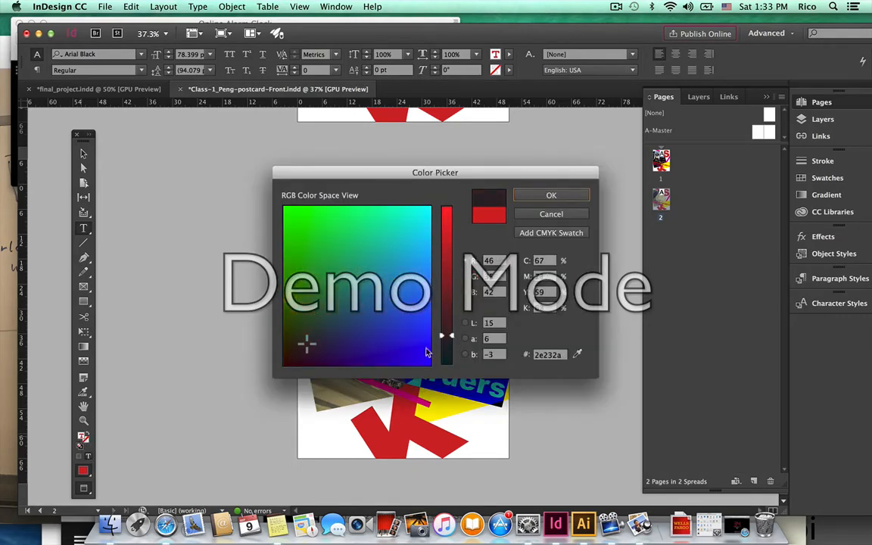
pyautogui.click(327, 345)
pyautogui.click(290, 352)
pyautogui.click(542, 194)
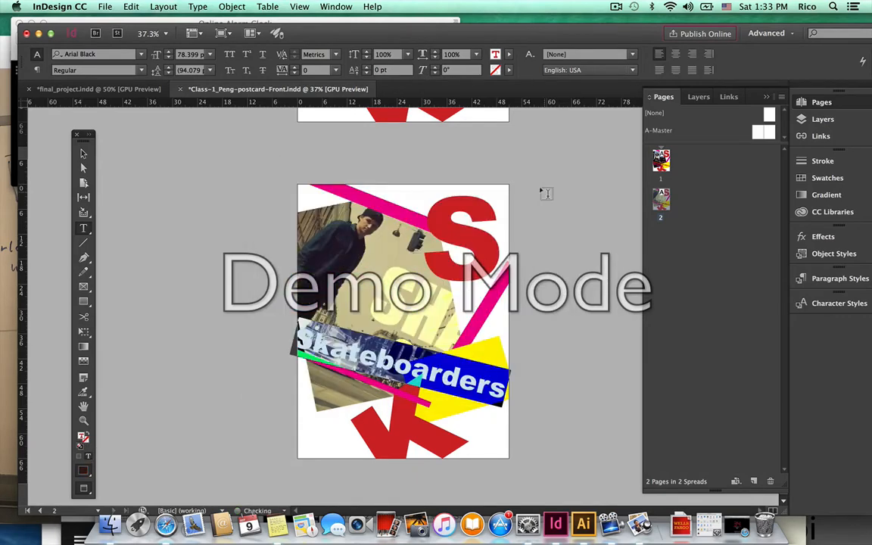
pyautogui.click(373, 333)
pyautogui.click(83, 154)
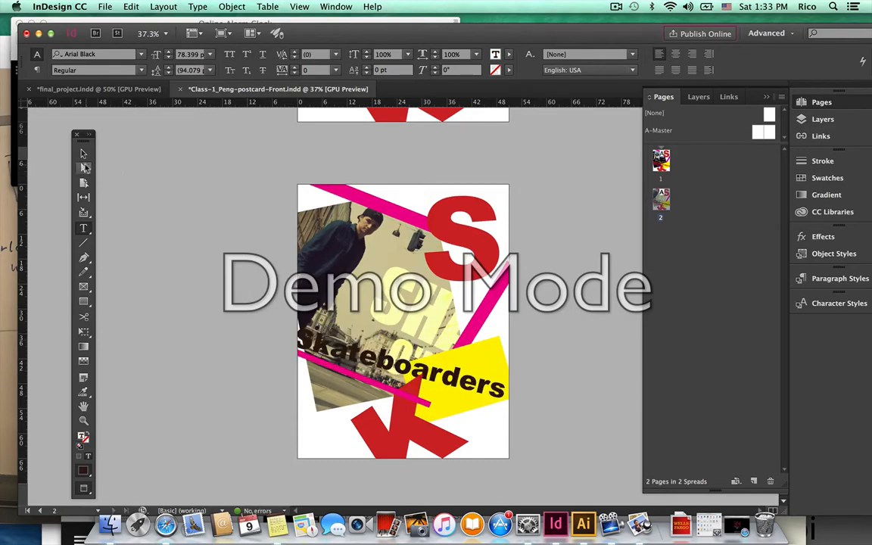
pyautogui.click(536, 323)
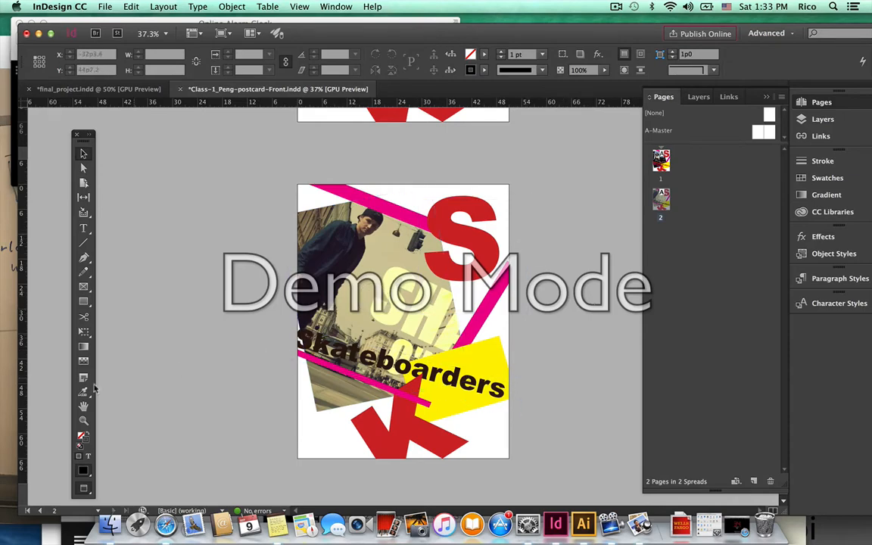
# Move the magenta stripe from under Skateboarders down to the page bottom.
pyautogui.click(352, 377)
pyautogui.moveTo(353, 377); pyautogui.dragTo(392, 458)
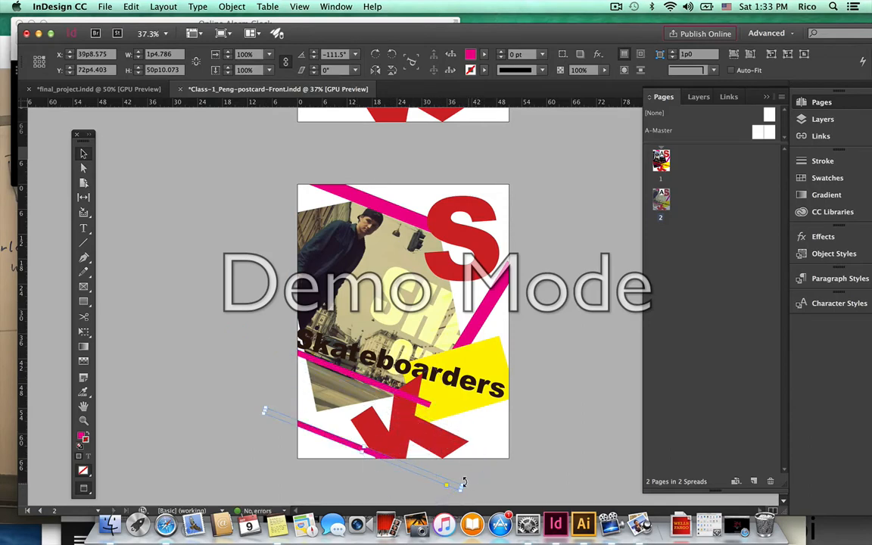
pyautogui.moveTo(460, 481); pyautogui.dragTo(484, 405)
pyautogui.press('super+z')
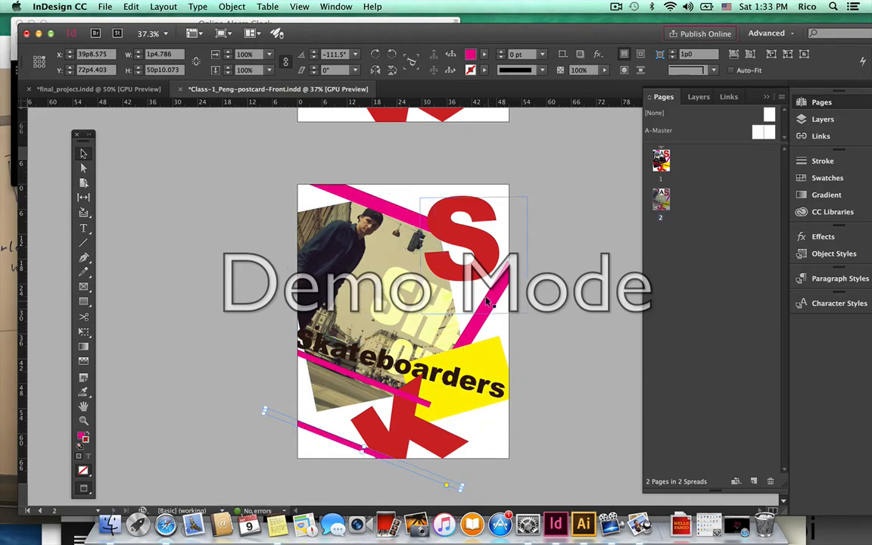
# Fill the bottom stripe and the right diagonal stripe with [Black].
pyautogui.keyDown('shift'); pyautogui.click(472, 334); pyautogui.keyUp('shift')
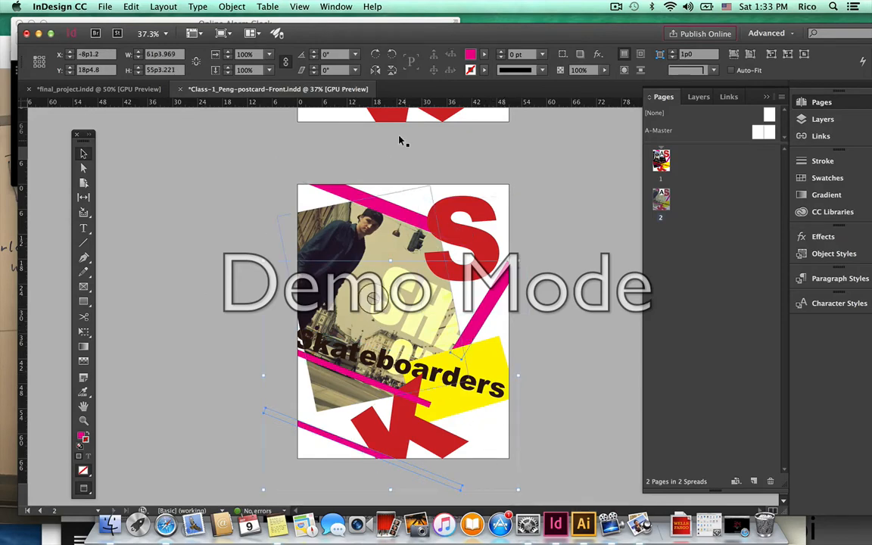
pyautogui.click(470, 53)
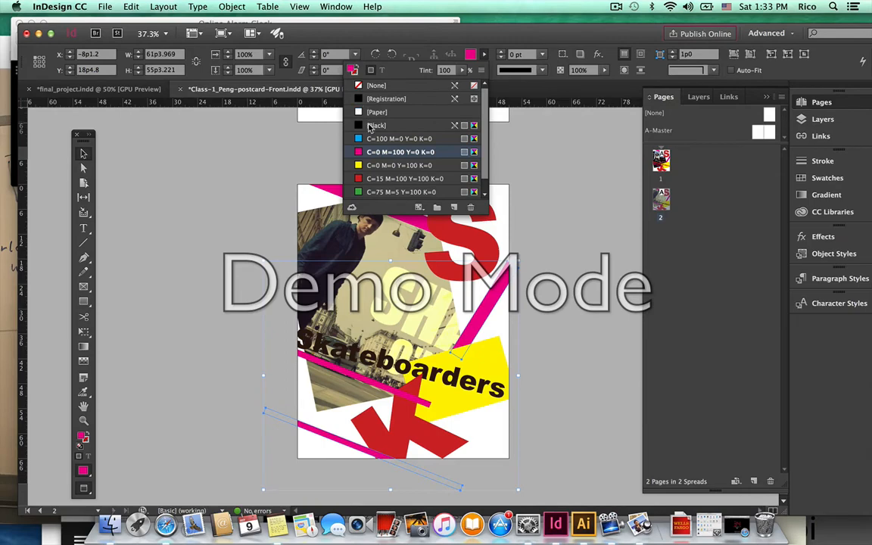
pyautogui.click(369, 126)
pyautogui.click(239, 234)
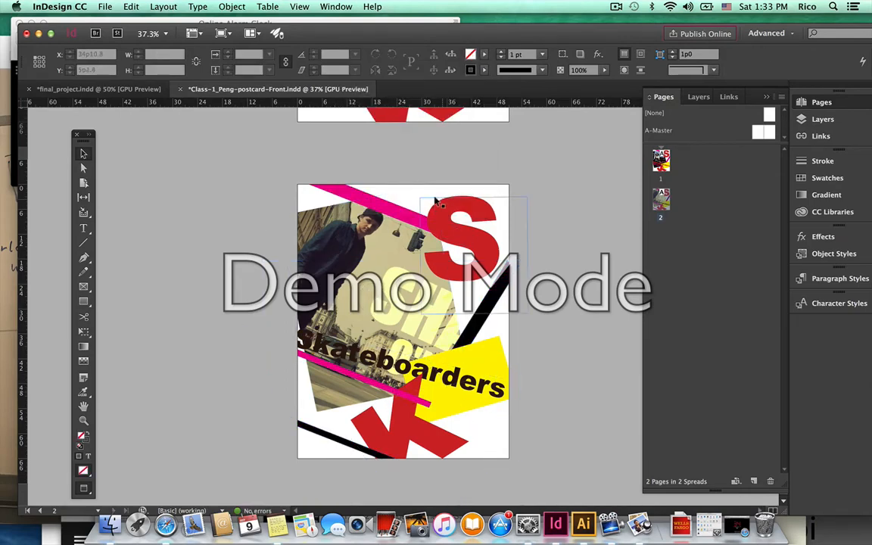
pyautogui.click(524, 205)
pyautogui.moveTo(531, 193); pyautogui.dragTo(524, 276)
pyautogui.press('super+z')
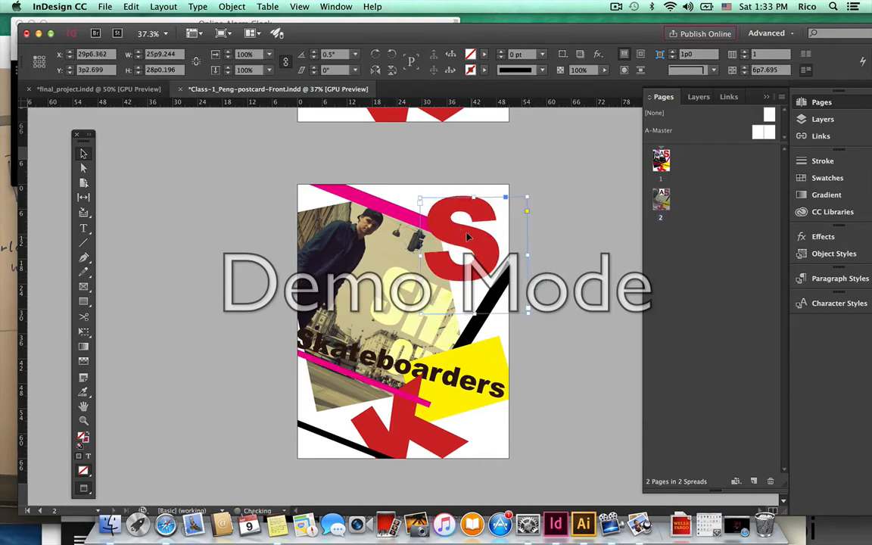
# Try moving the red S lower beside the K, then undo the moves.
pyautogui.moveTo(467, 236); pyautogui.dragTo(399, 282)
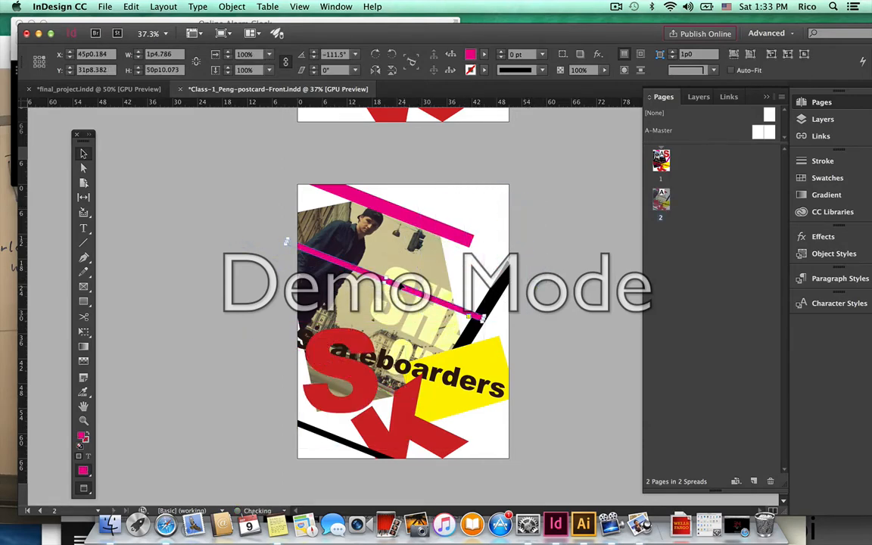
pyautogui.press('super+z')
pyautogui.press('super+z')
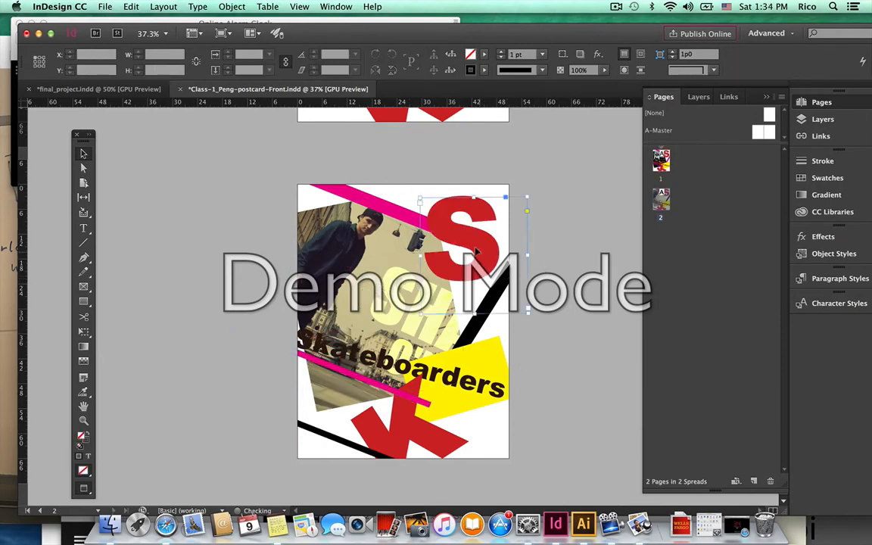
pyautogui.moveTo(477, 252); pyautogui.dragTo(472, 274)
pyautogui.press('super+z')
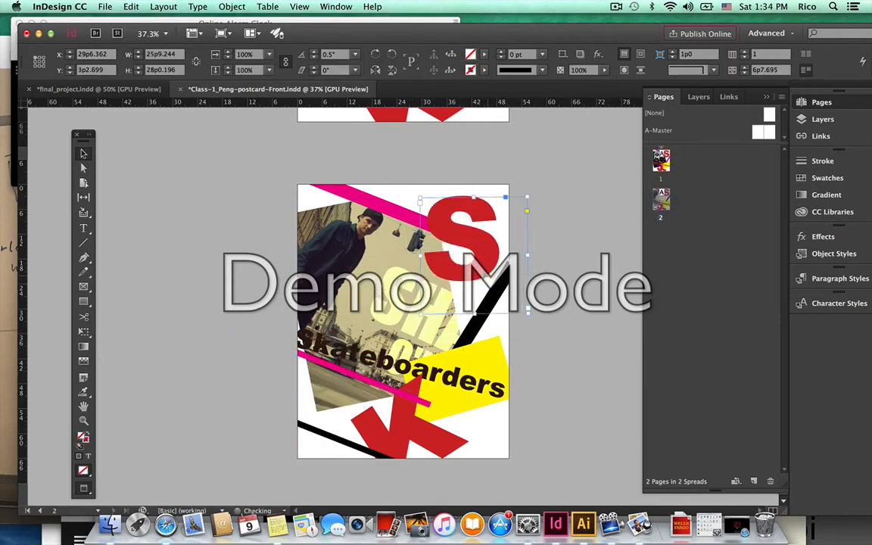
pyautogui.click(559, 225)
# Fade the red S frame to 29% opacity.
pyautogui.click(83, 227)
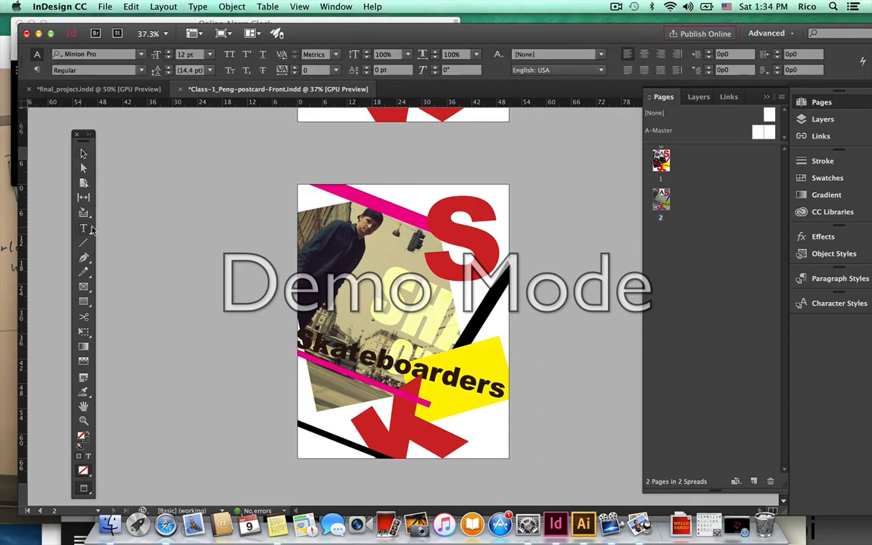
pyautogui.doubleClick(484, 221)
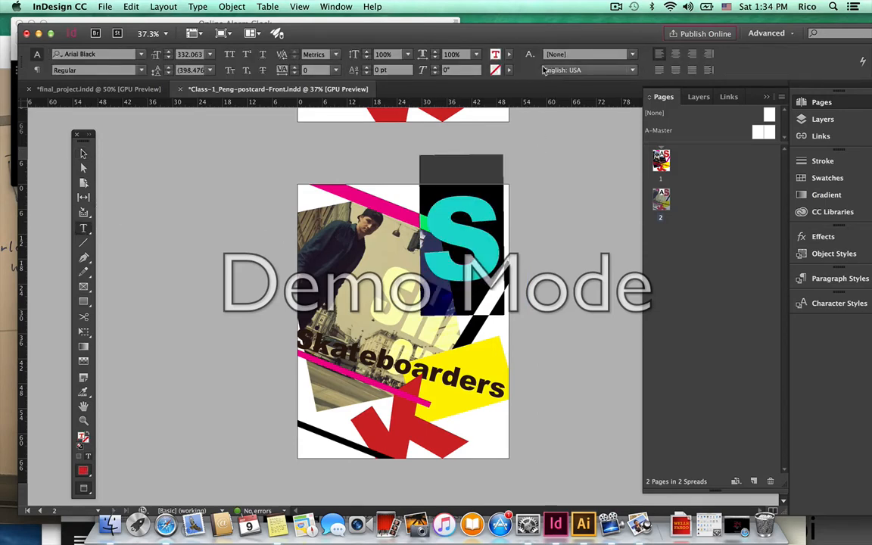
pyautogui.click(84, 153)
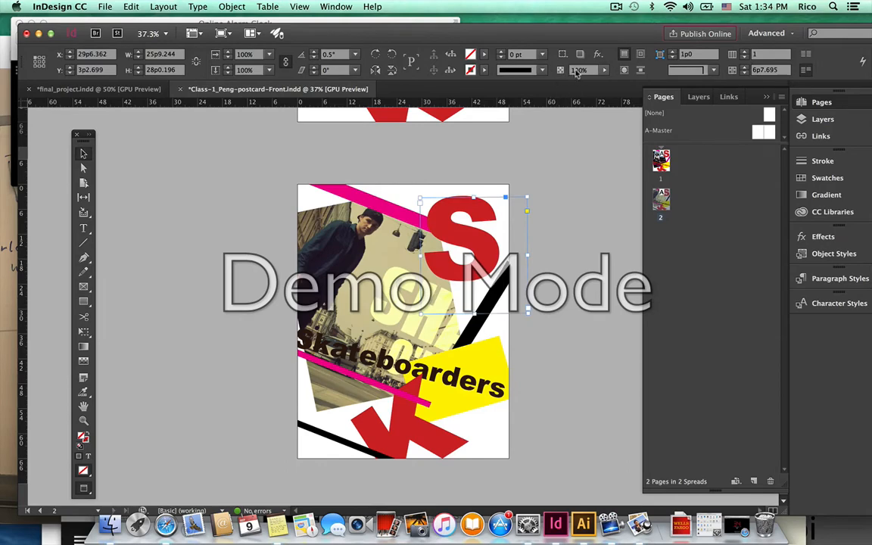
pyautogui.click(604, 70)
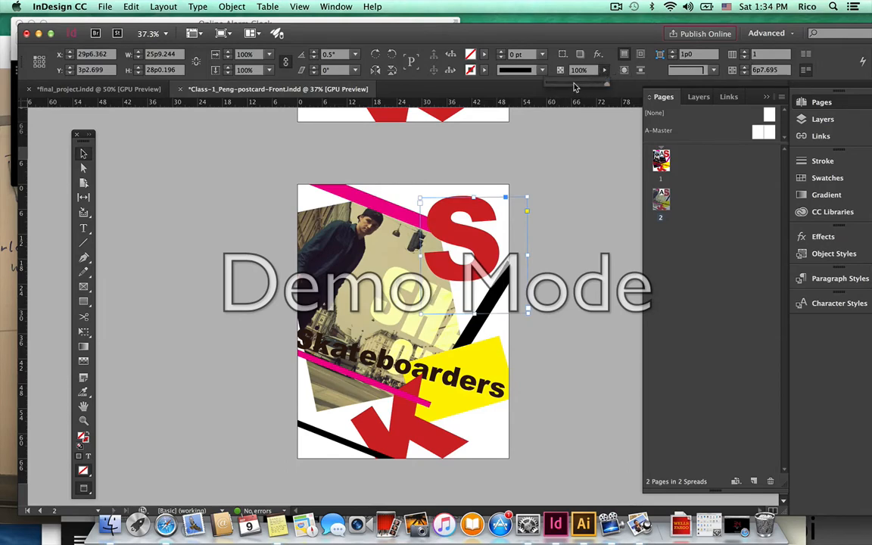
pyautogui.moveTo(576, 86)
pyautogui.mouseDown()
pyautogui.moveTo(564, 86)
pyautogui.moveTo(589, 86)
pyautogui.moveTo(570, 85)
pyautogui.mouseUp()
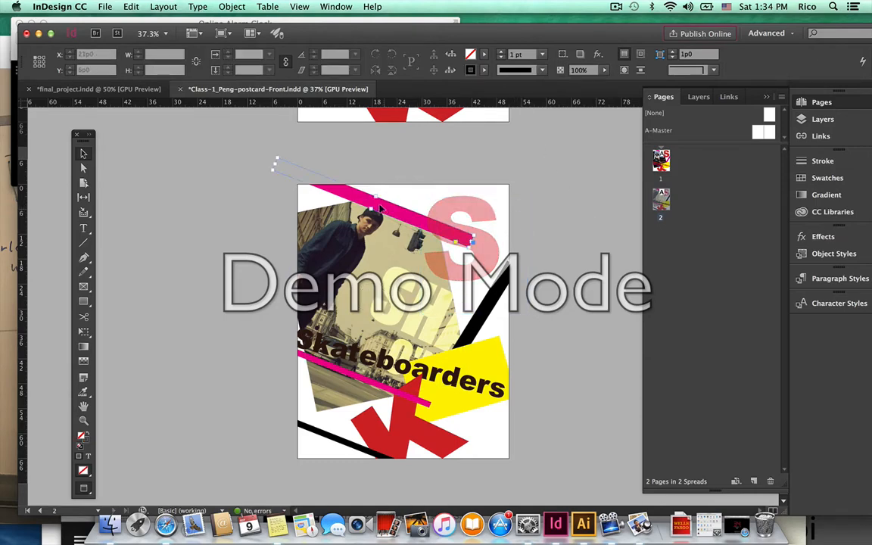
# Fade the top pink diagonal stripe to 31% opacity and fill it with Black.
pyautogui.click(274, 164)
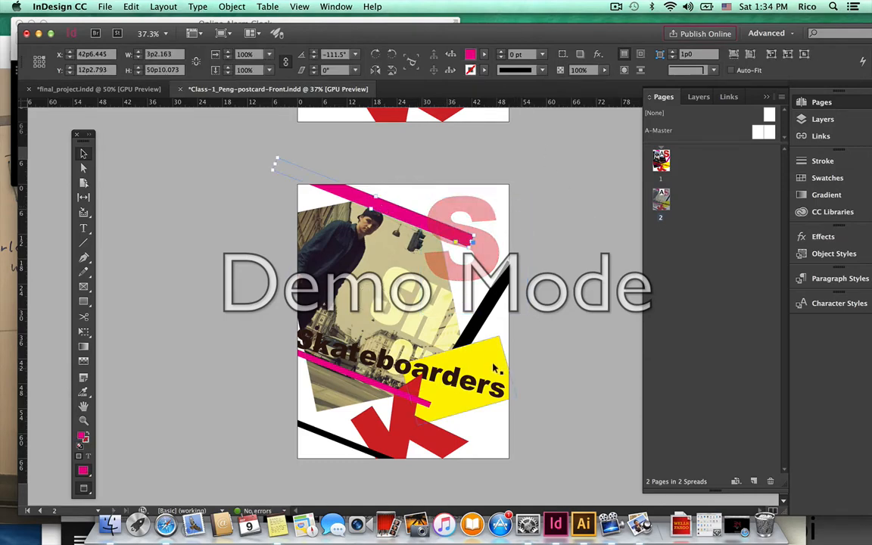
pyautogui.click(604, 74)
pyautogui.moveTo(596, 84); pyautogui.dragTo(564, 83)
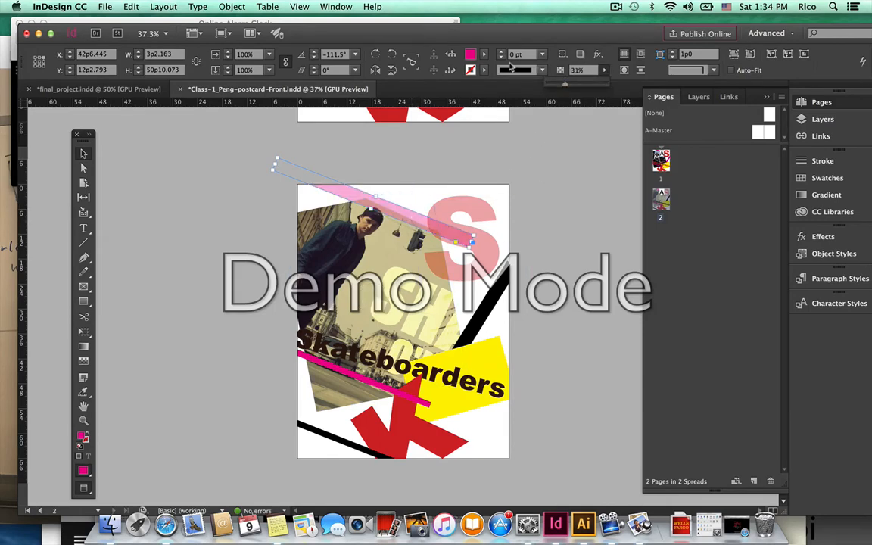
pyautogui.click(484, 53)
pyautogui.click(386, 128)
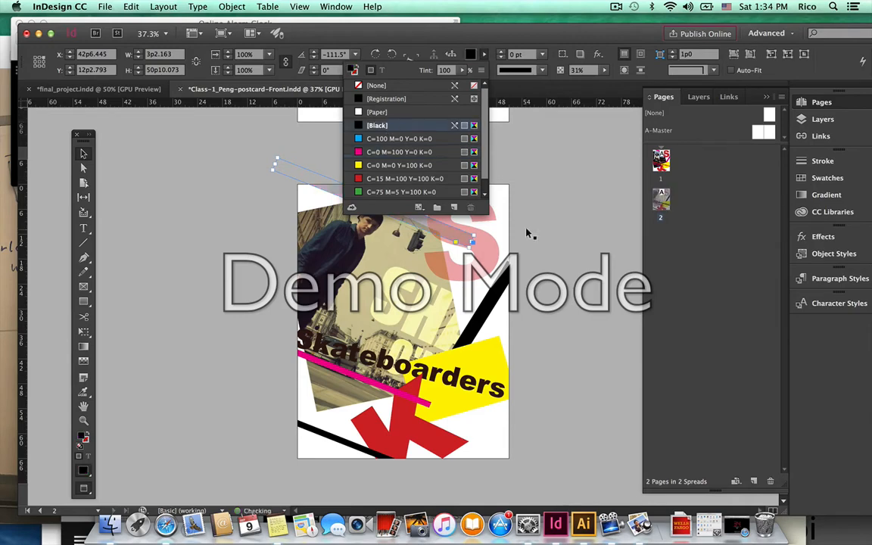
# Set the black diagonal stripe to 40% opacity.
pyautogui.click(537, 239)
pyautogui.click(497, 299)
pyautogui.click(471, 346)
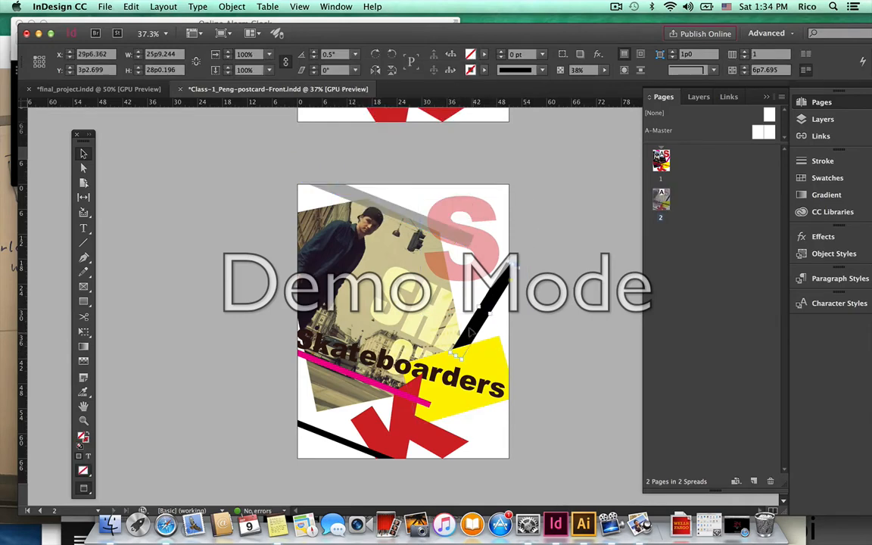
pyautogui.click(484, 54)
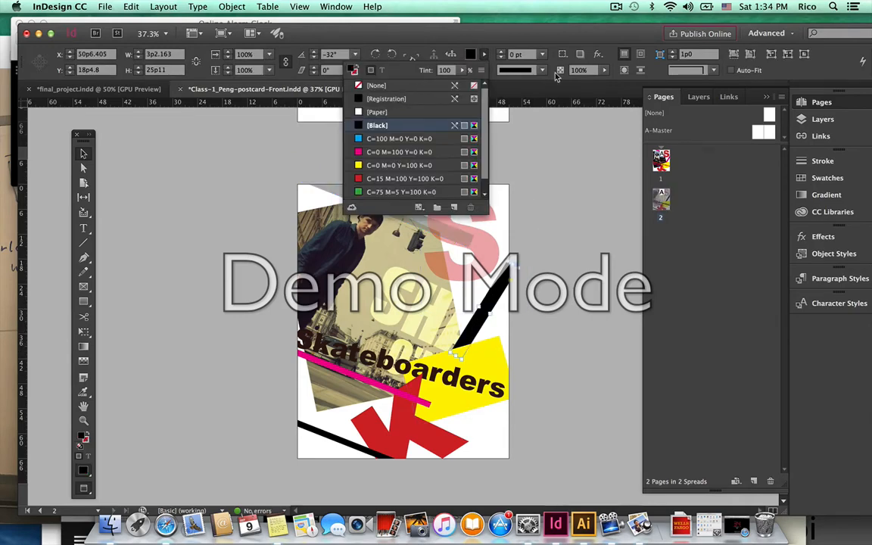
pyautogui.moveTo(593, 70); pyautogui.dragTo(528, 71)
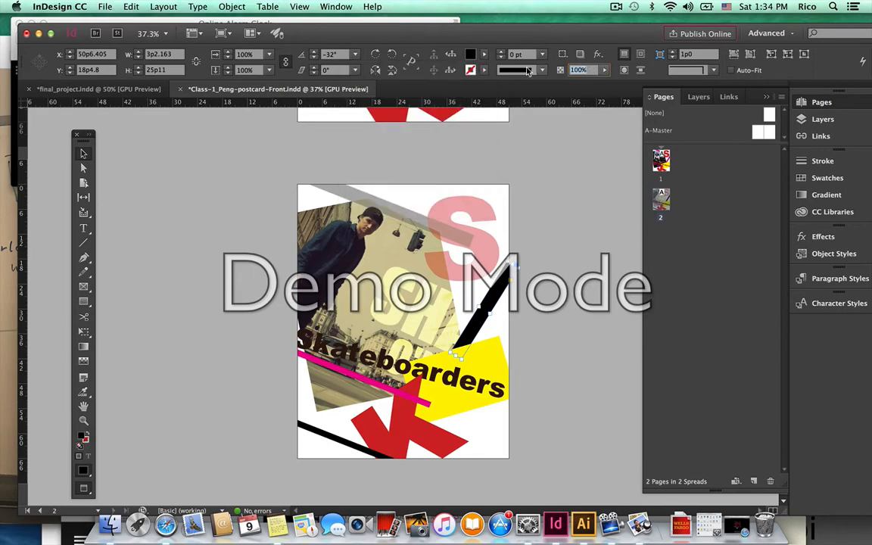
pyautogui.write('40')
pyautogui.press('Return')
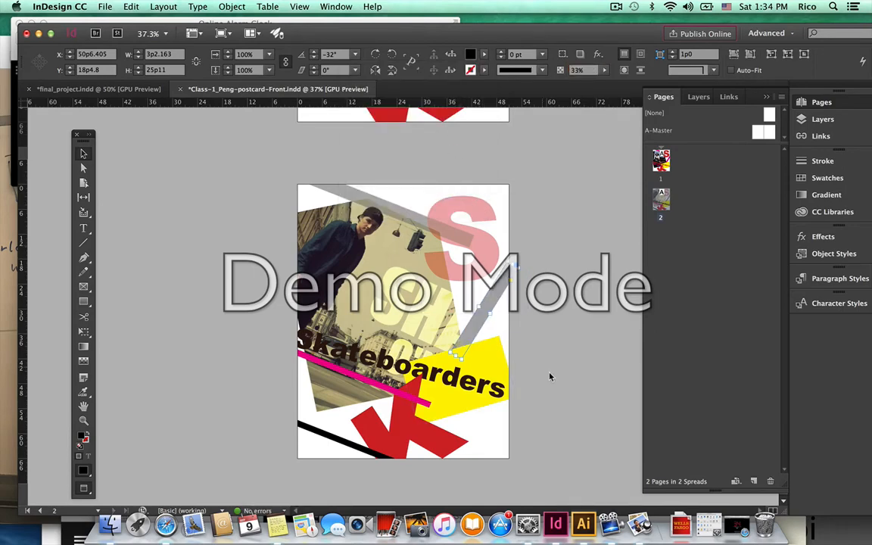
pyautogui.click(551, 376)
# Set the magenta stripe and bottom black line to 33% and the red K to 37.3% opacity.
pyautogui.click(380, 383)
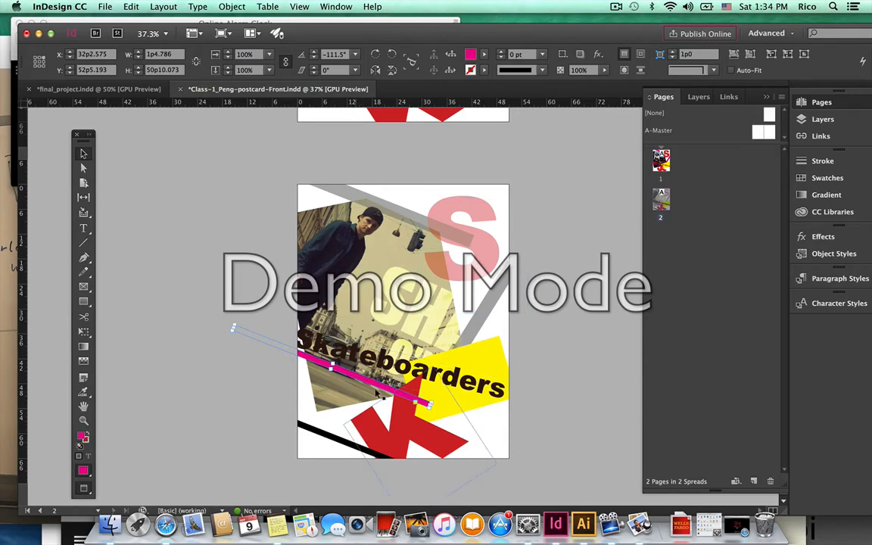
pyautogui.moveTo(594, 70); pyautogui.dragTo(541, 70)
pyautogui.write('33')
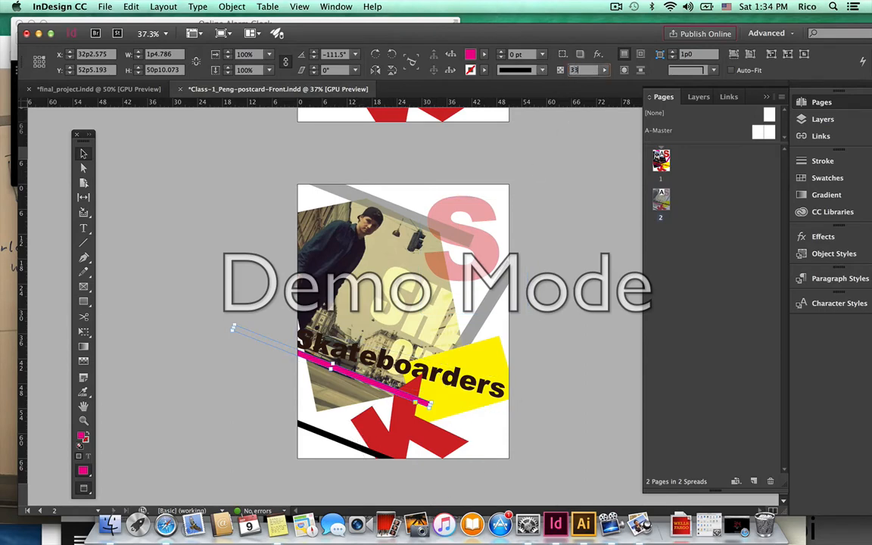
pyautogui.press('Return')
pyautogui.click(318, 430)
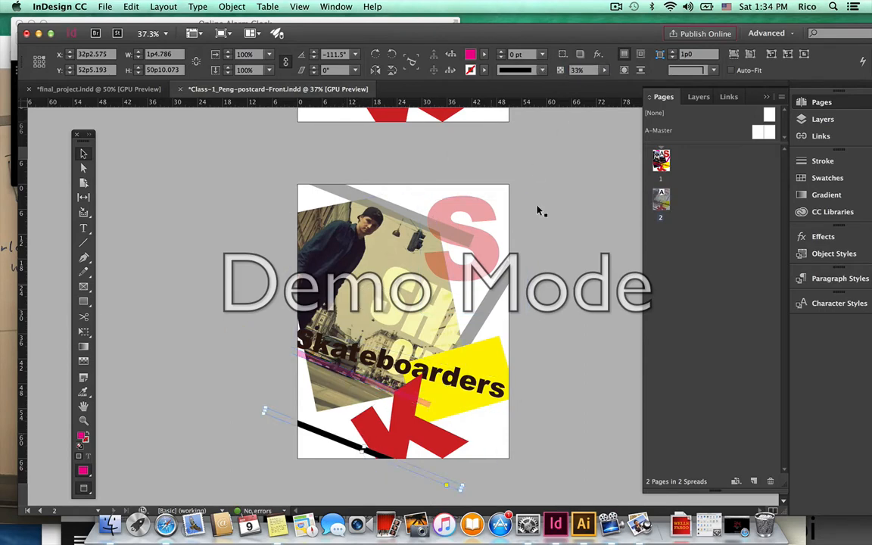
pyautogui.moveTo(594, 70); pyautogui.dragTo(529, 69)
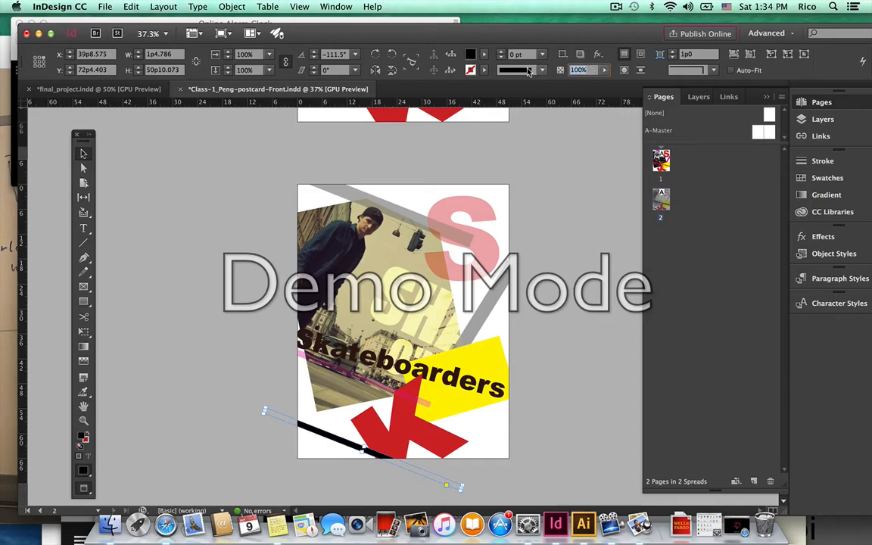
pyautogui.write('33')
pyautogui.press('Return')
pyautogui.click(399, 444)
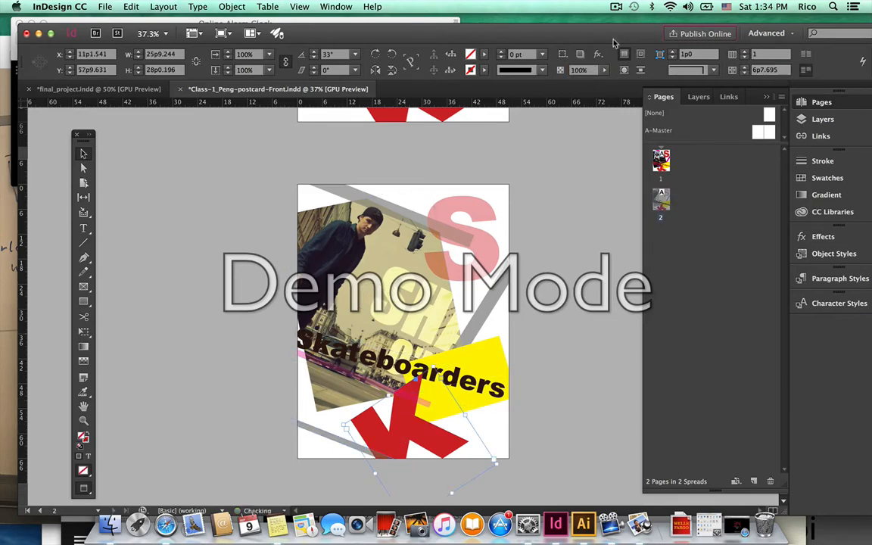
pyautogui.moveTo(588, 70); pyautogui.dragTo(561, 71)
pyautogui.write('3')
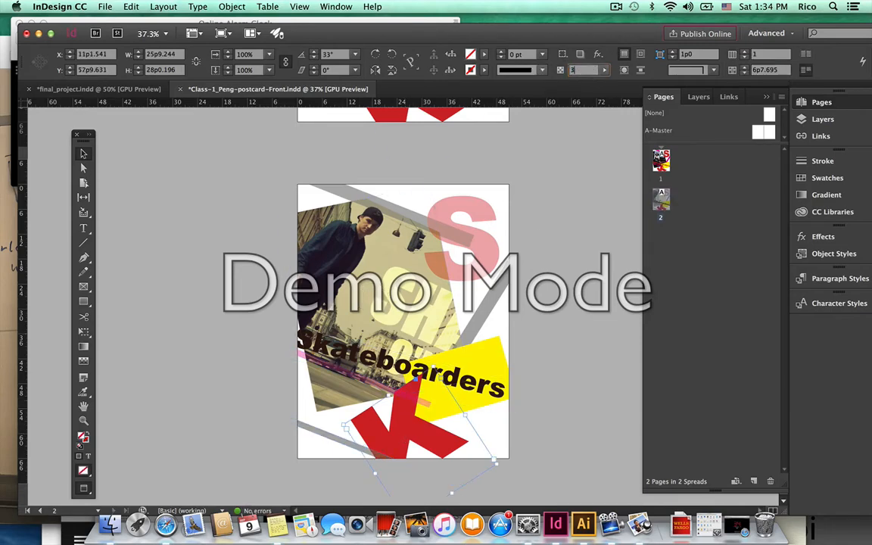
pyautogui.write('7.3')
pyautogui.press('Return')
# Make the Skateboarders text 33% opaque and rotate it to run steeply down-right.
pyautogui.click(551, 354)
pyautogui.click(484, 383)
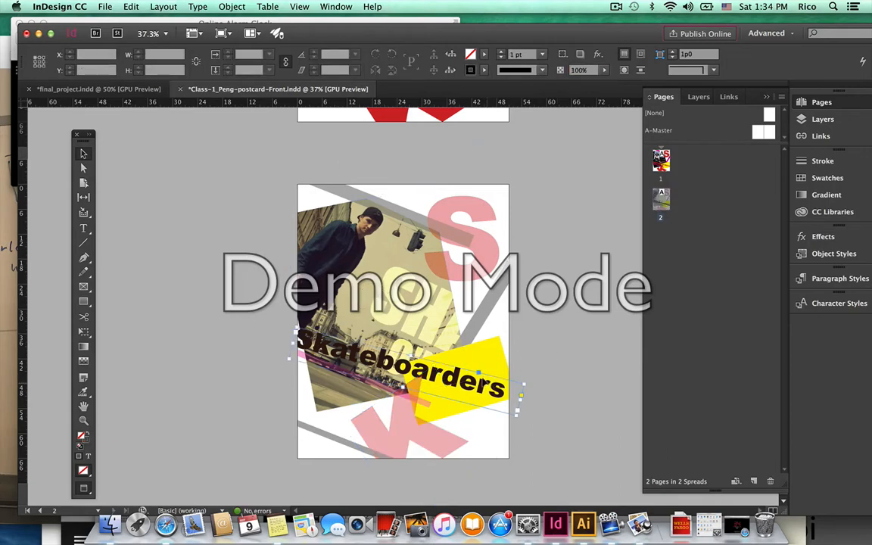
pyautogui.moveTo(586, 71); pyautogui.dragTo(539, 71)
pyautogui.write('33')
pyautogui.press('Return')
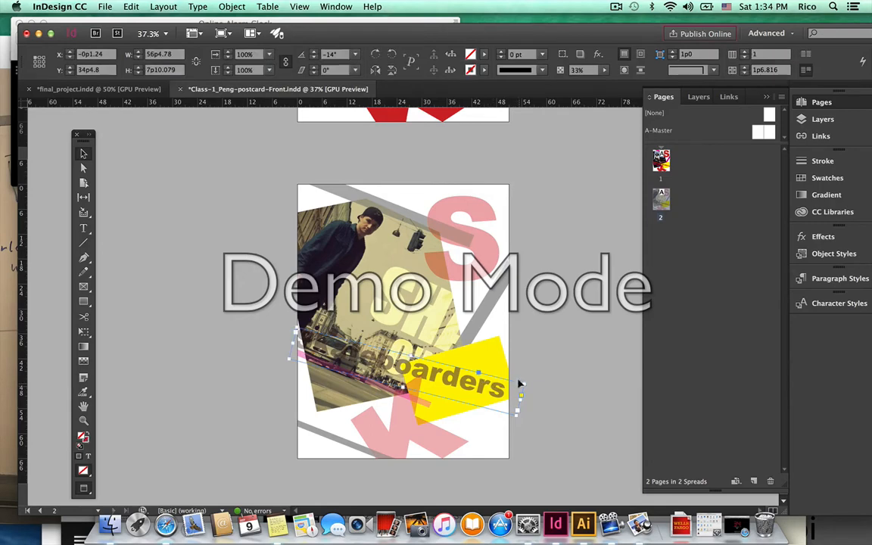
pyautogui.moveTo(526, 395); pyautogui.dragTo(482, 454)
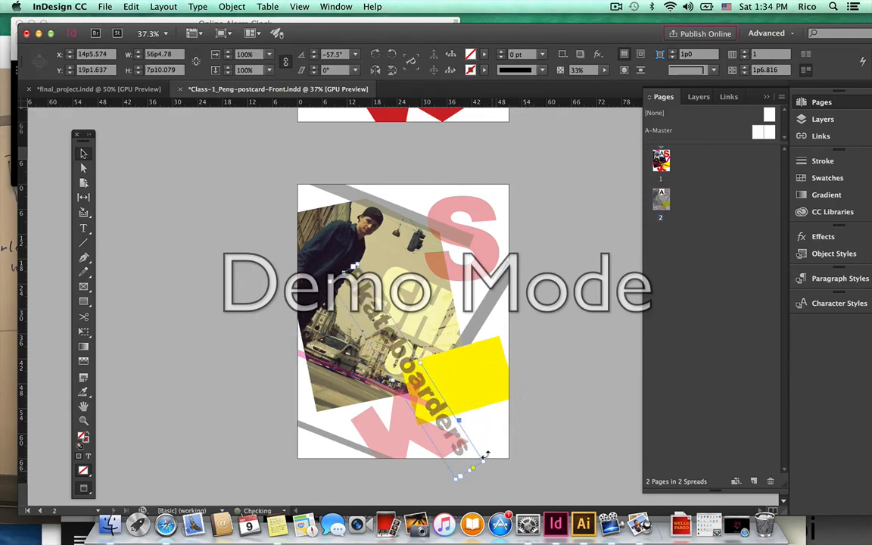
# Set the yellow rectangle to 40% opacity.
pyautogui.click(464, 366)
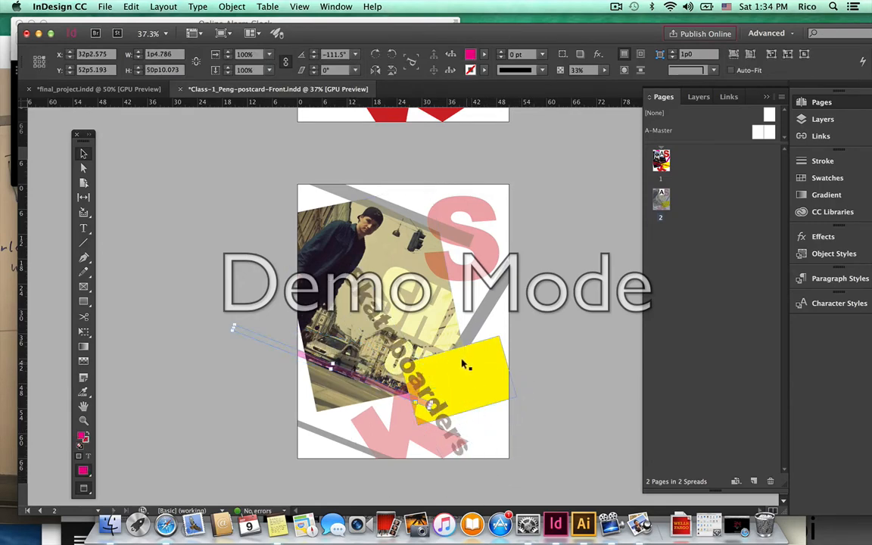
pyautogui.moveTo(597, 70); pyautogui.dragTo(553, 74)
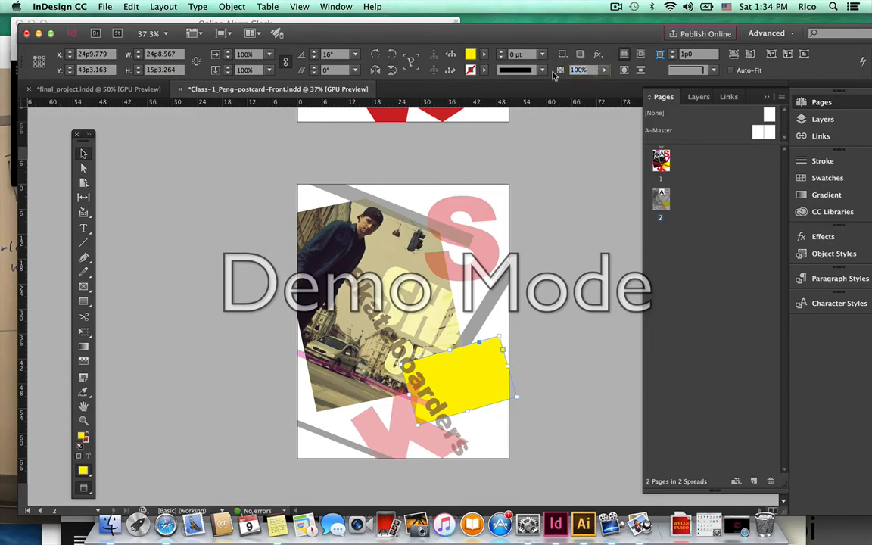
pyautogui.write('40')
pyautogui.press('Return')
pyautogui.click(564, 338)
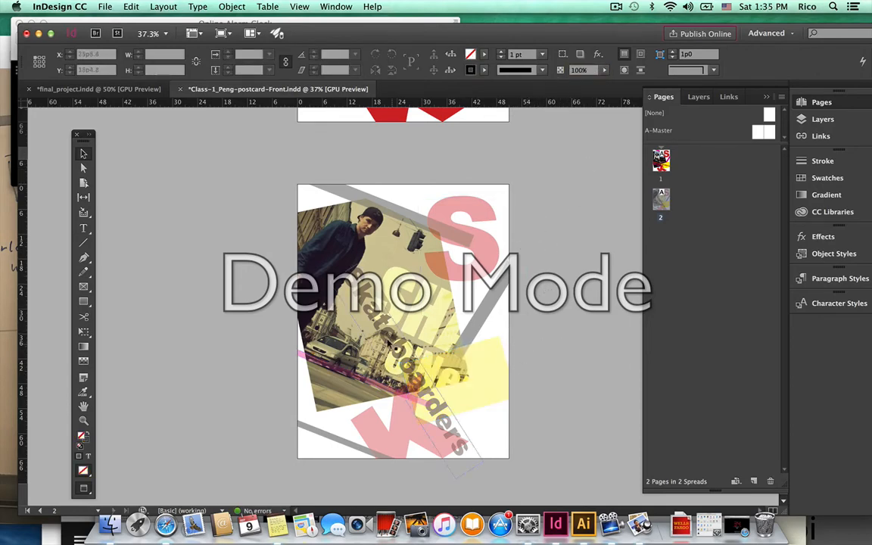
# Zoom in on page 1's lower-left area and draw a small text frame for the designer's name.
pyautogui.click(84, 420)
pyautogui.rightClick(341, 287)
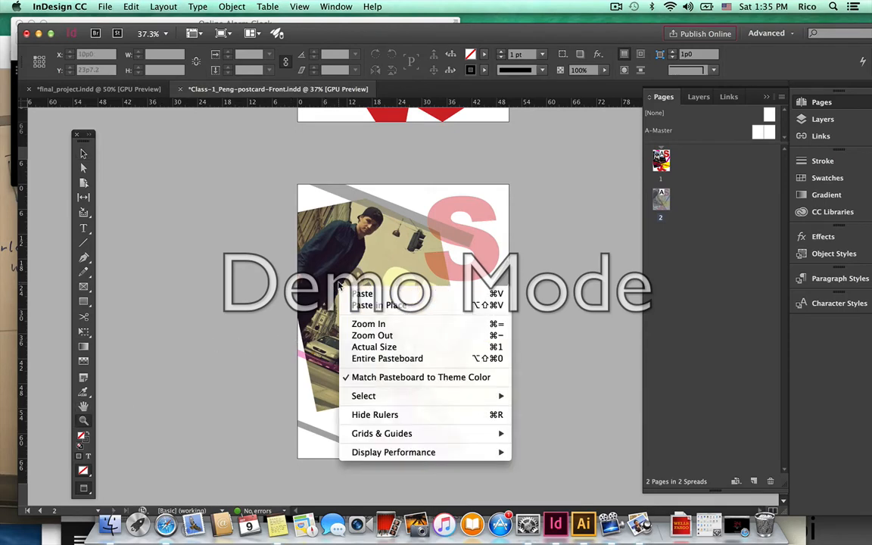
pyautogui.press('Escape')
pyautogui.press('super+minus')
pyautogui.press('super+minus')
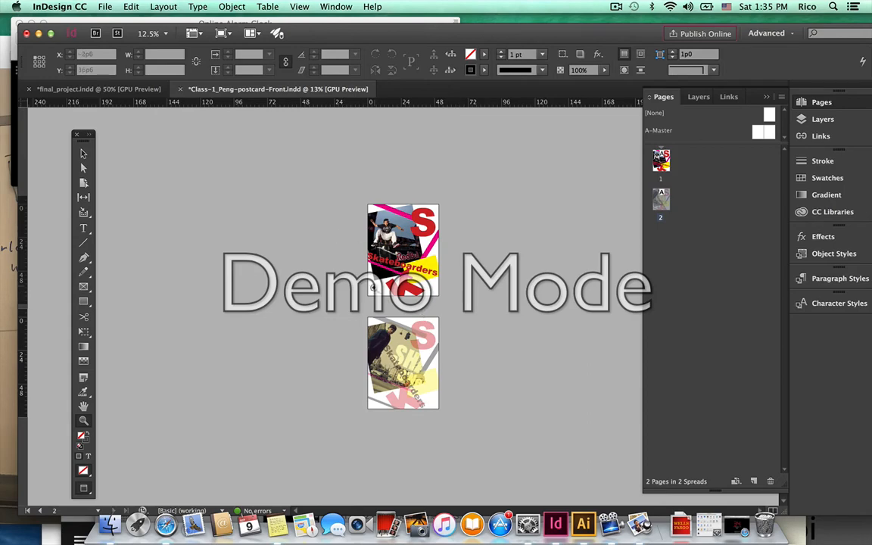
pyautogui.click(392, 316)
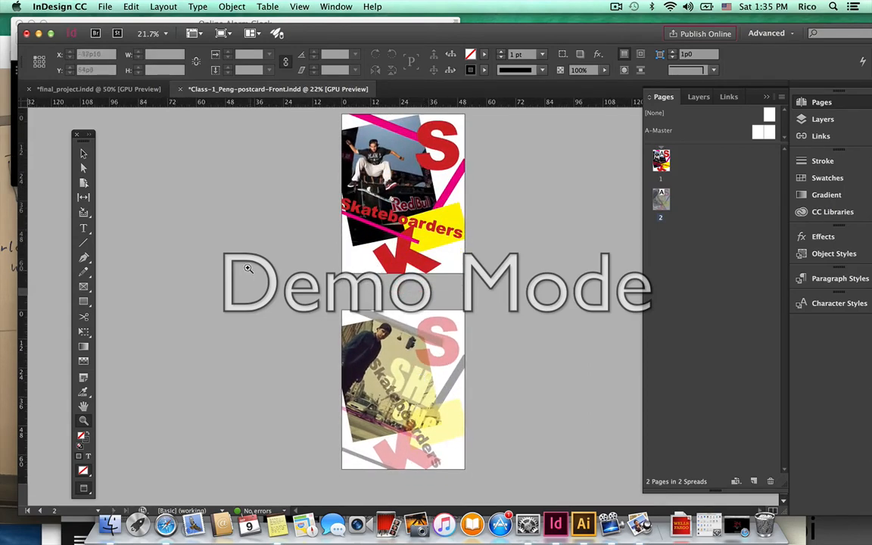
pyautogui.click(83, 153)
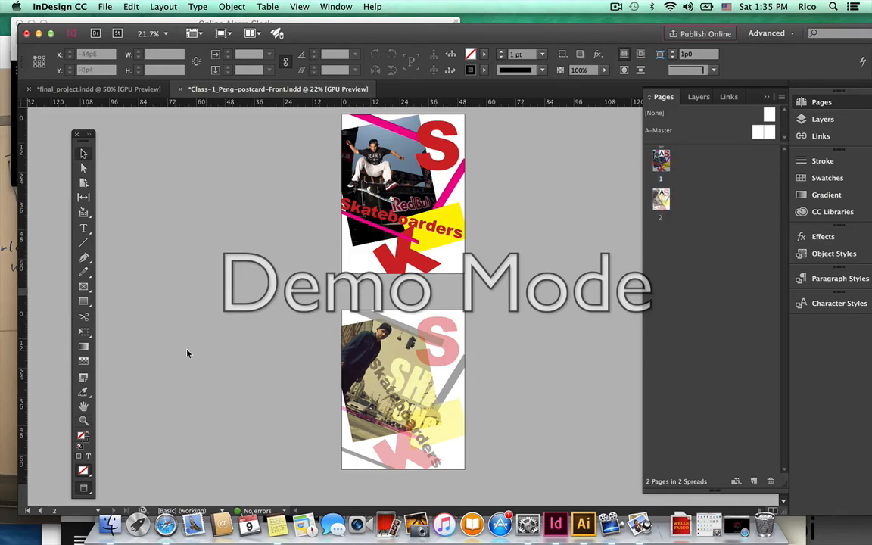
pyautogui.click(83, 421)
pyautogui.click(403, 243)
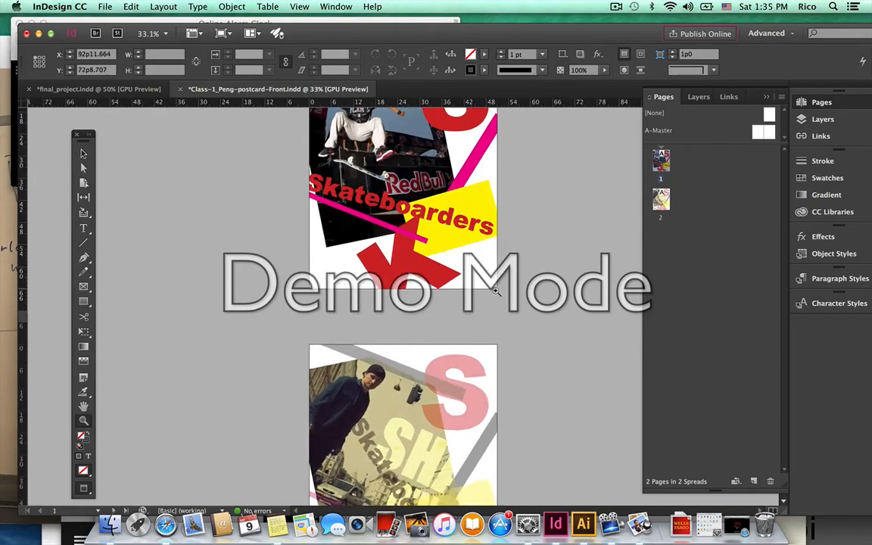
pyautogui.click(83, 228)
pyautogui.moveTo(301, 259); pyautogui.dragTo(335, 269)
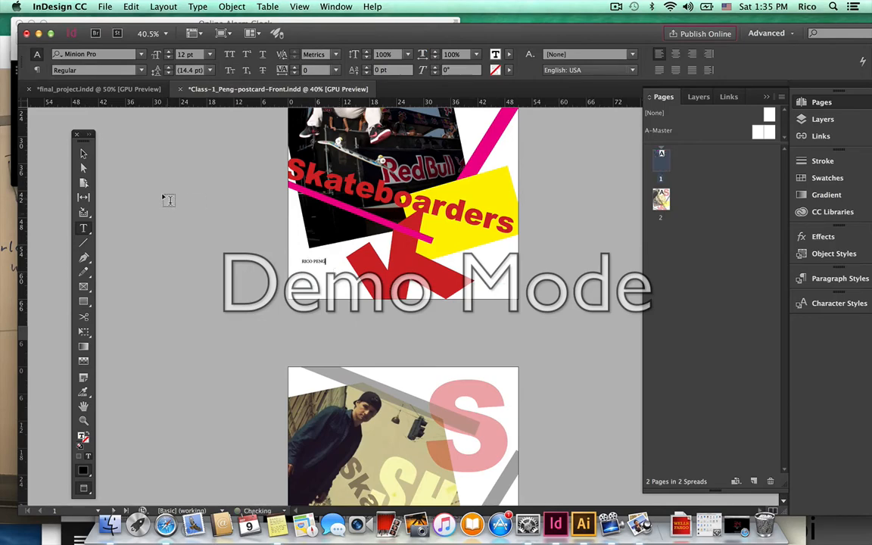
# Shrink the name text frame to fit its text.
pyautogui.click(83, 154)
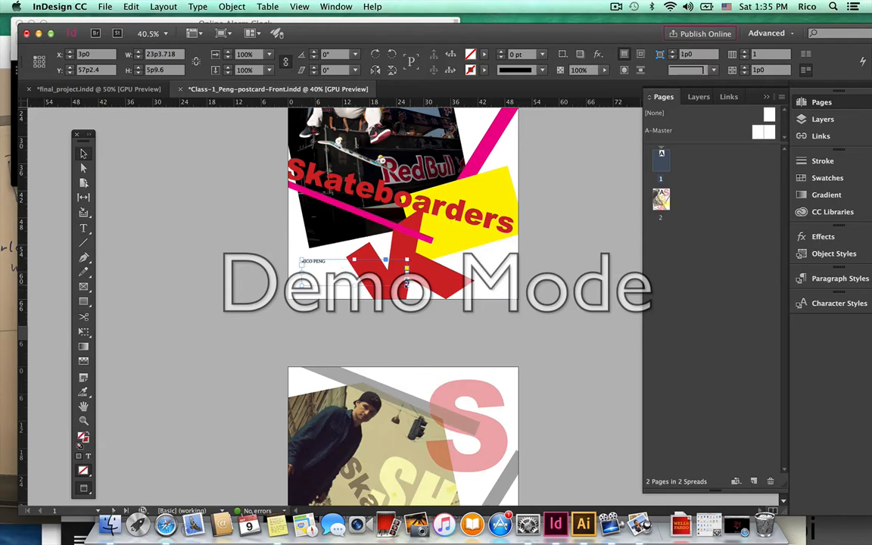
pyautogui.moveTo(406, 281); pyautogui.dragTo(307, 285)
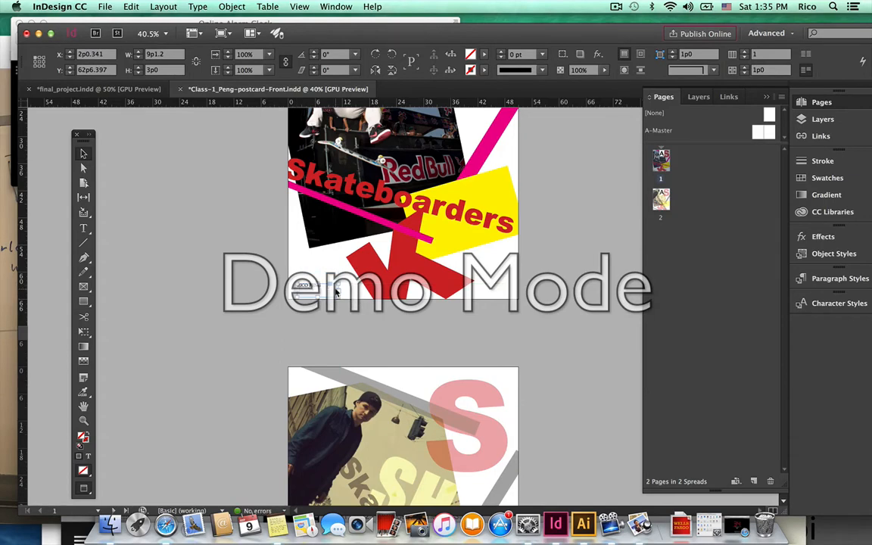
pyautogui.click(415, 341)
pyautogui.scroll(-3, 414, 340)
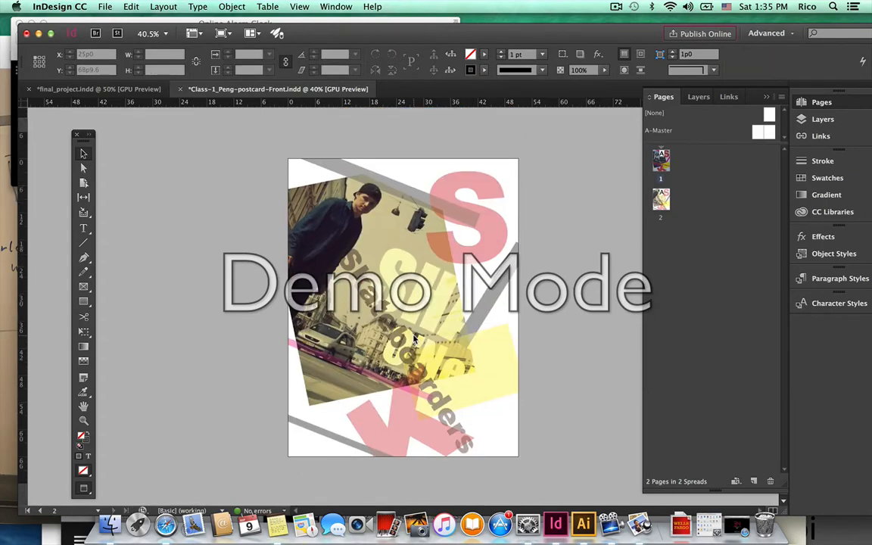
pyautogui.scroll(1, 266, 192)
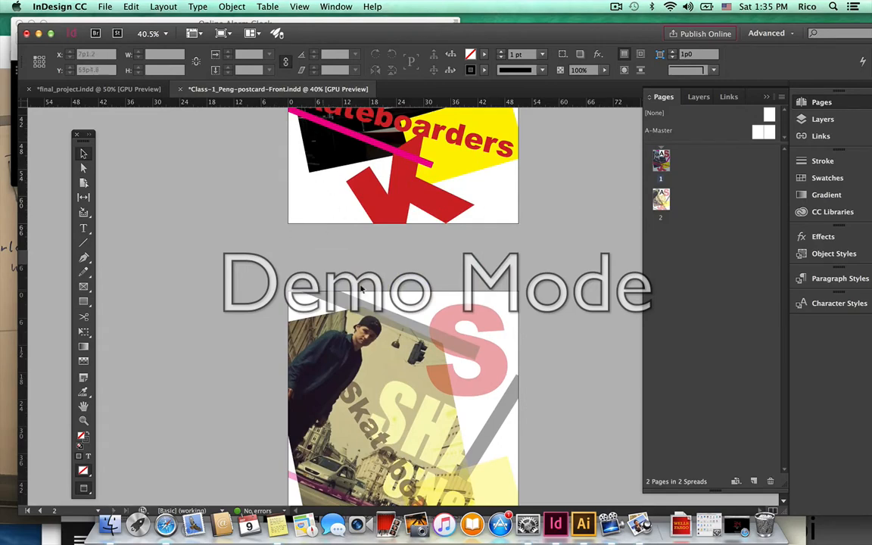
pyautogui.scroll(-5, 361, 291)
pyautogui.scroll(6, 410, 218)
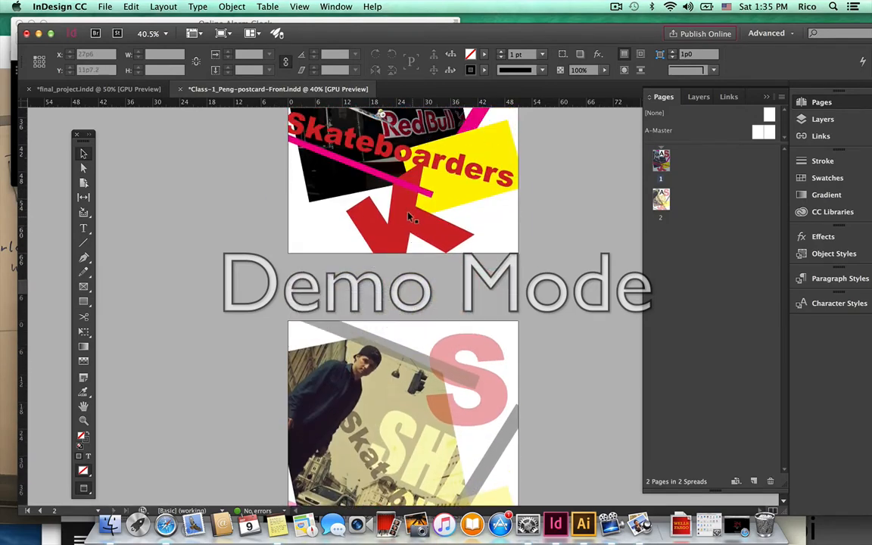
# Paste the name credit at the A-Master's bottom-left, then zoom in on it from page 1.
pyautogui.doubleClick(760, 135)
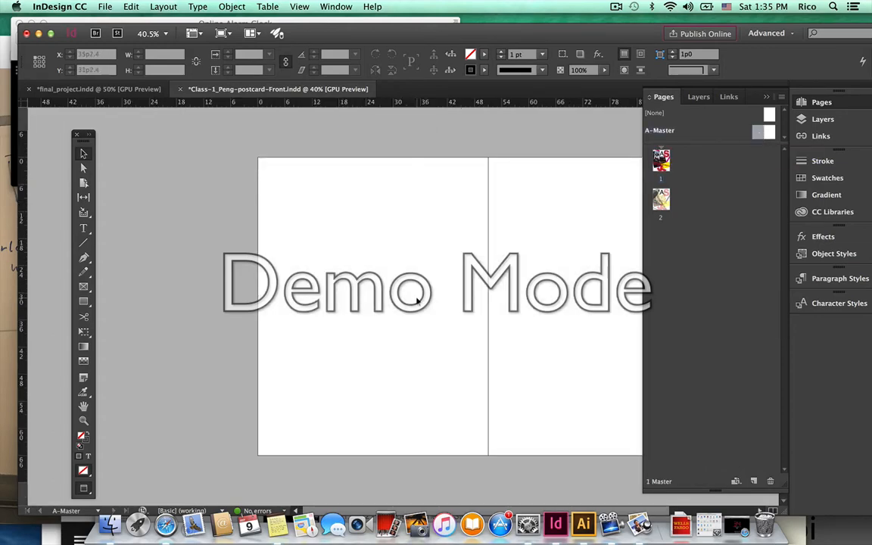
pyautogui.press('super+v')
pyautogui.moveTo(386, 301); pyautogui.dragTo(270, 416)
pyautogui.click(302, 401)
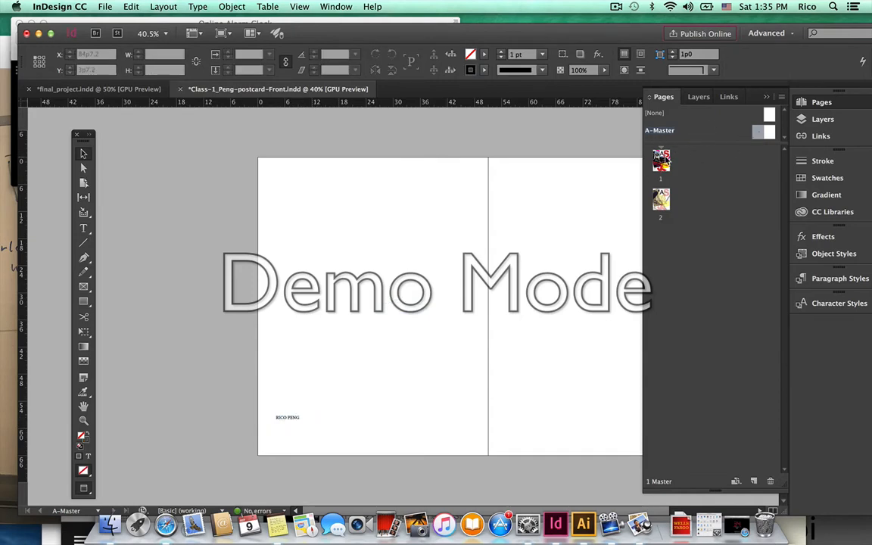
pyautogui.doubleClick(661, 161)
pyautogui.scroll(-10, 336, 424)
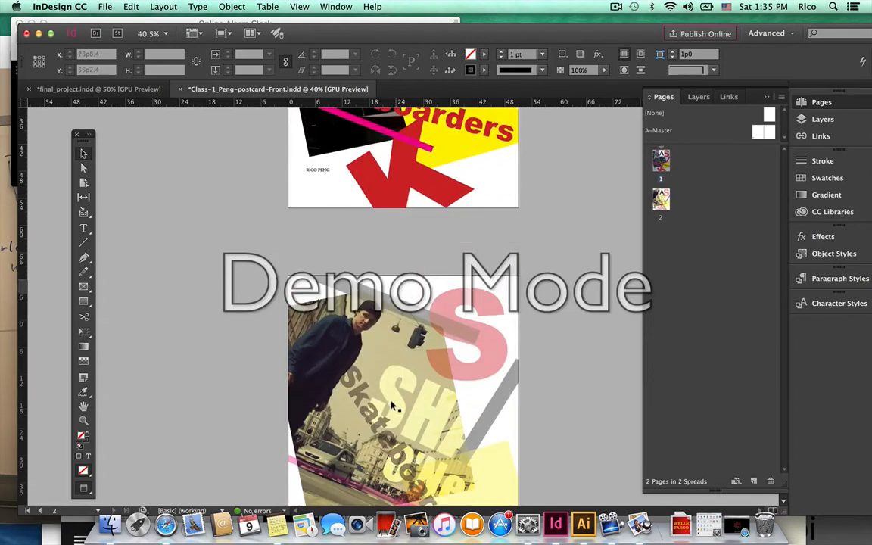
pyautogui.scroll(4, 391, 409)
pyautogui.scroll(3, 392, 409)
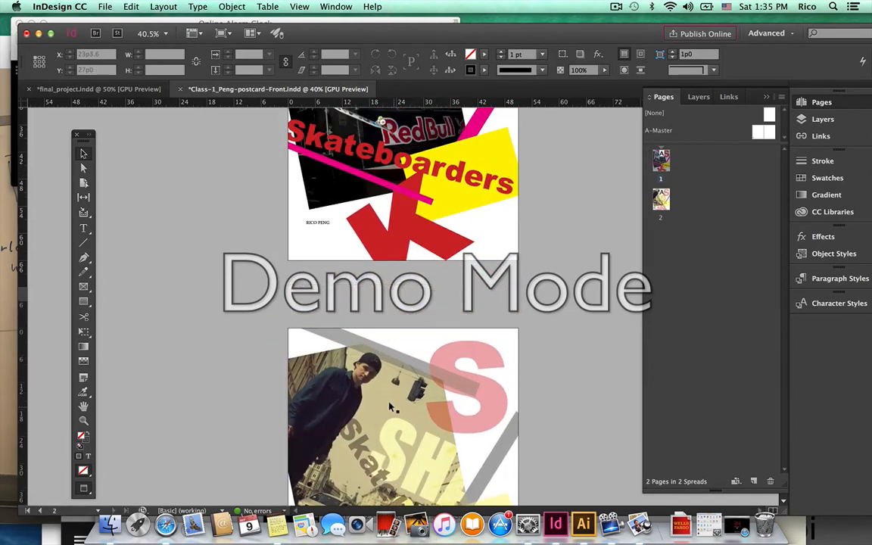
pyautogui.click(84, 421)
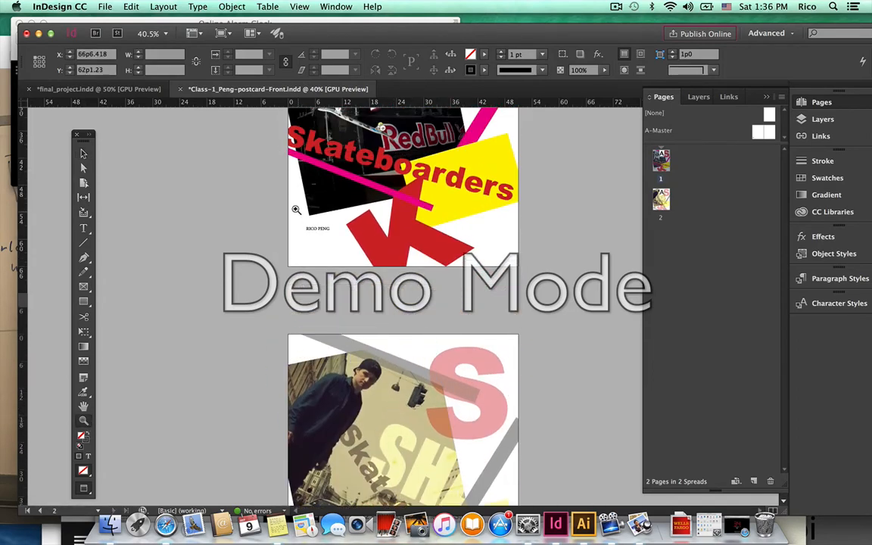
pyautogui.moveTo(298, 211); pyautogui.dragTo(492, 334)
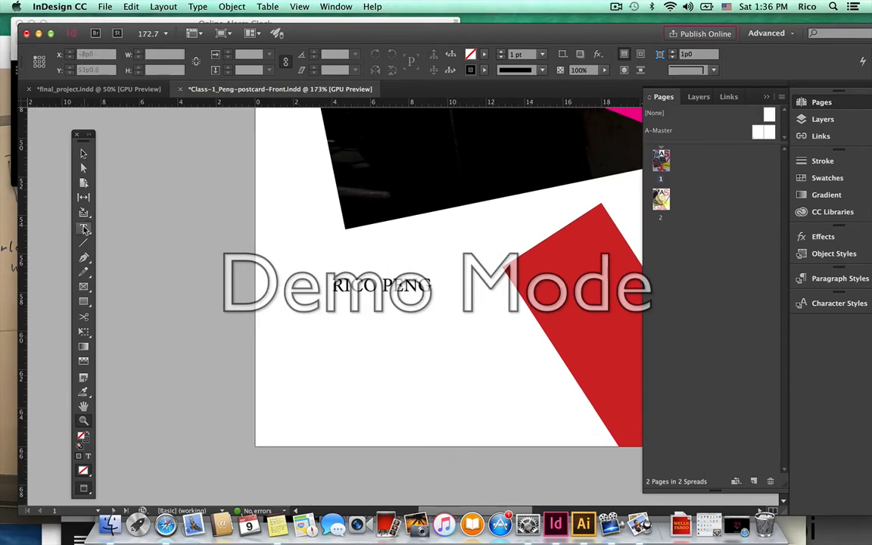
# Set the A-Master name credit in Avenir Book, after trying and undoing Iowan Old Style.
pyautogui.press('t')
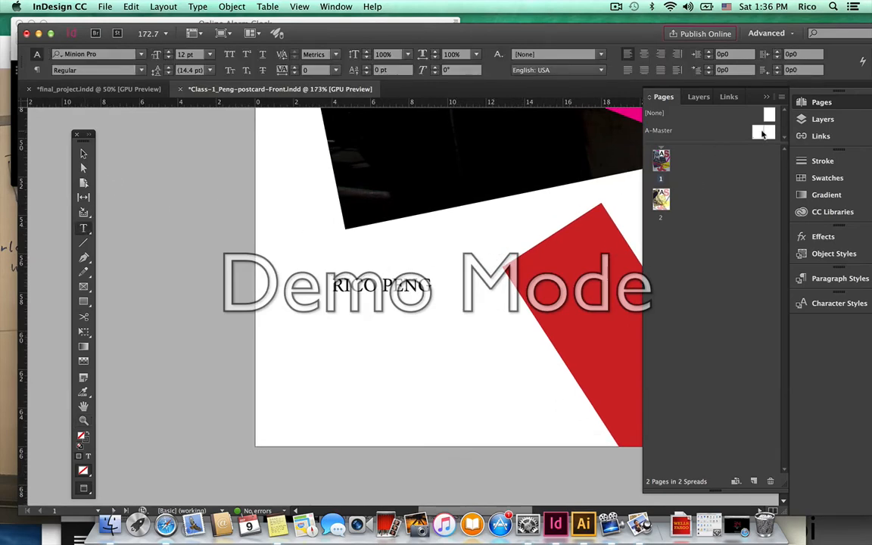
pyautogui.doubleClick(762, 133)
pyautogui.moveTo(433, 287); pyautogui.dragTo(324, 287)
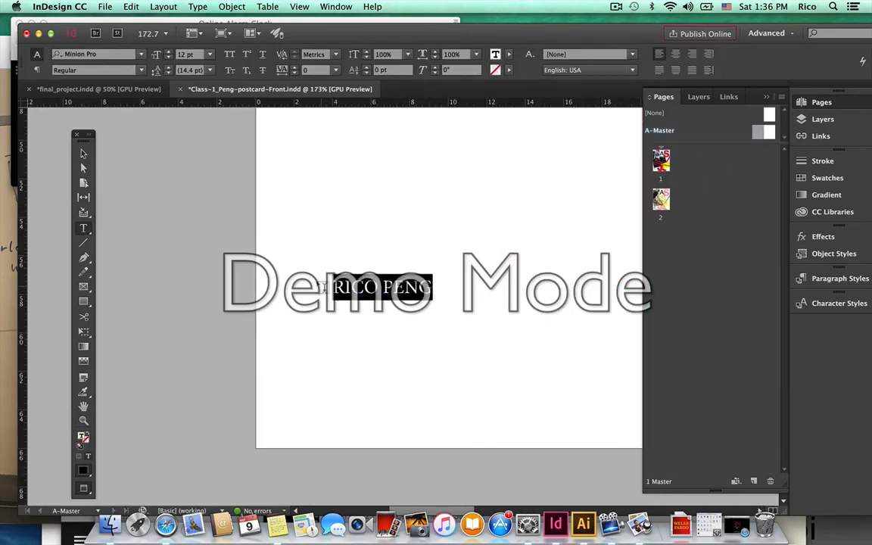
pyautogui.click(141, 54)
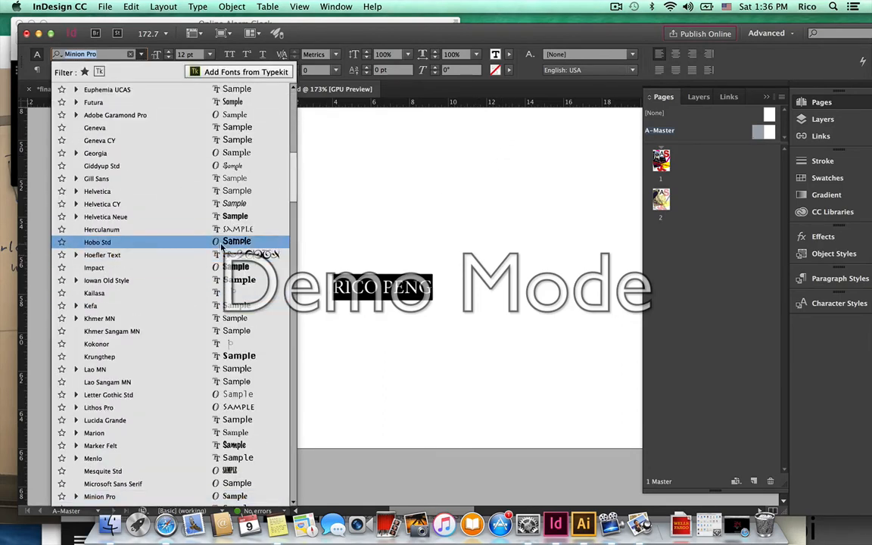
pyautogui.click(218, 280)
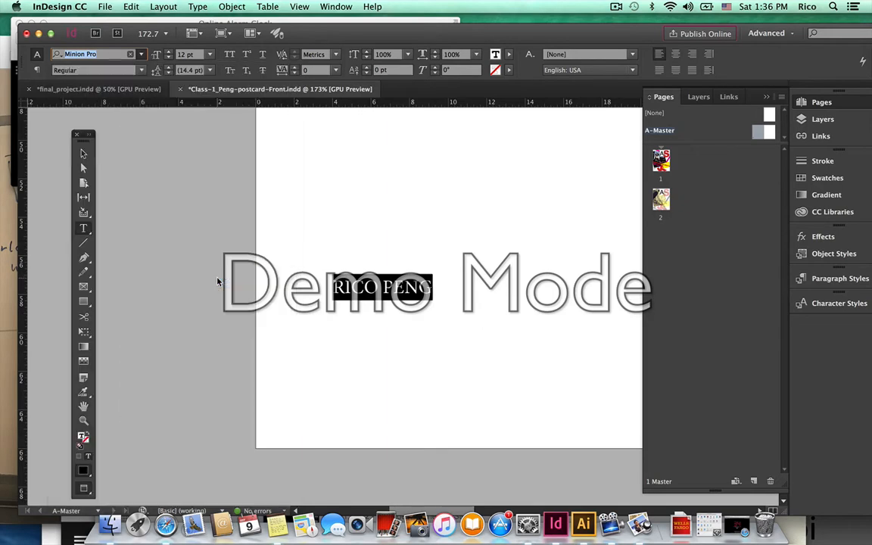
pyautogui.press('super+z')
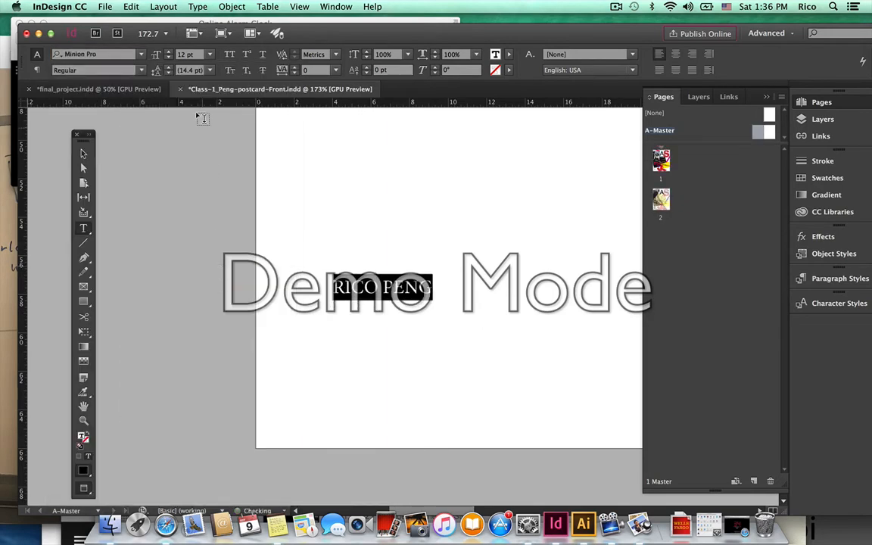
pyautogui.click(141, 54)
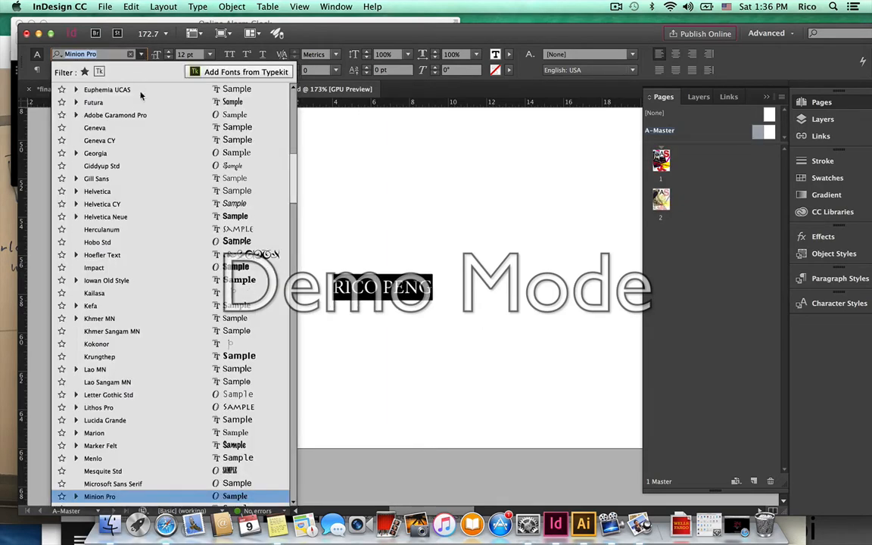
pyautogui.scroll(10, 136, 100)
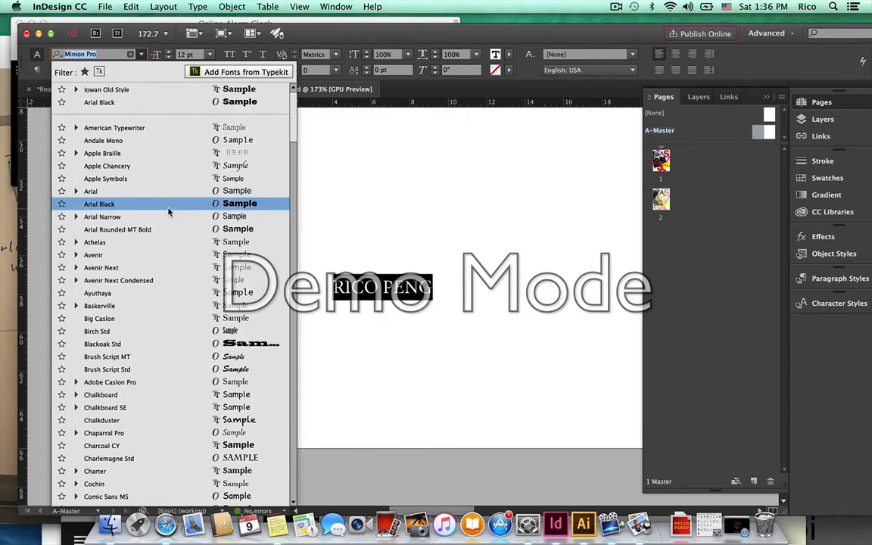
pyautogui.click(152, 258)
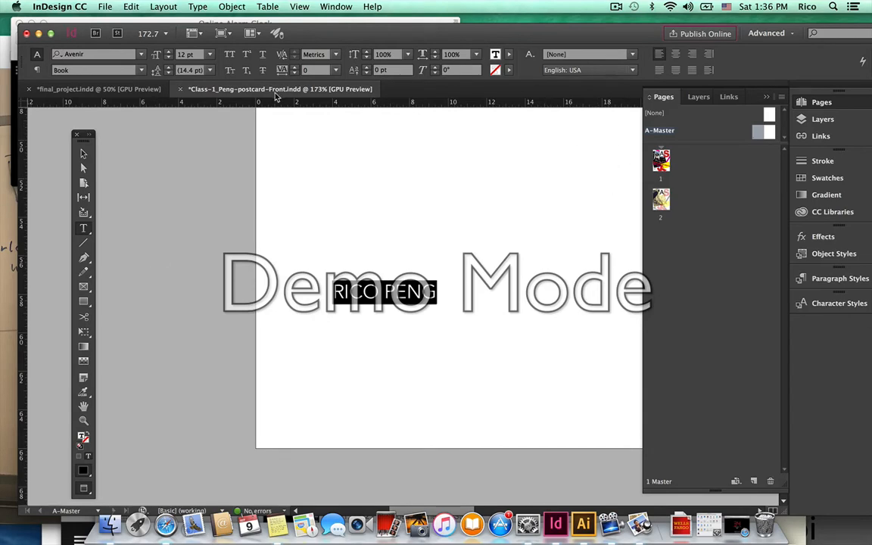
pyautogui.click(201, 6)
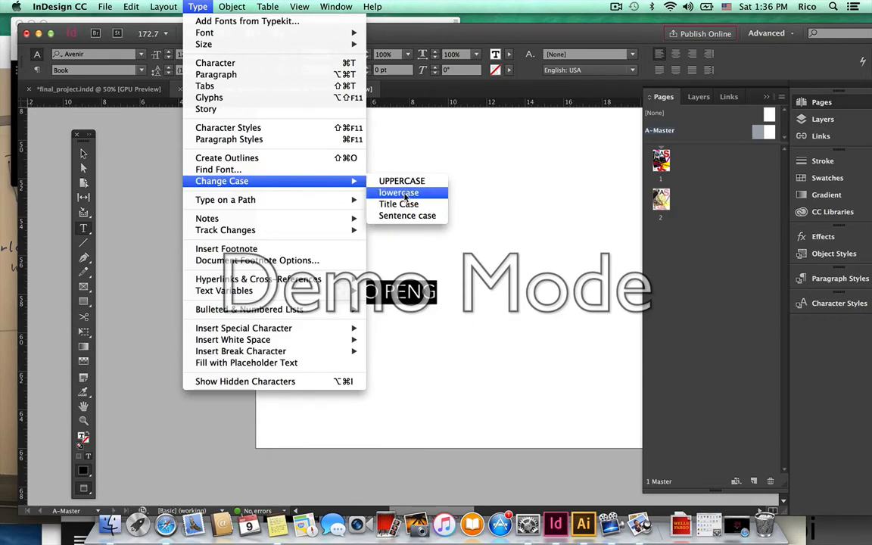
# Lowercase the name, add a second line starting '2017 F', and enlarge the frame.
pyautogui.click(355, 193)
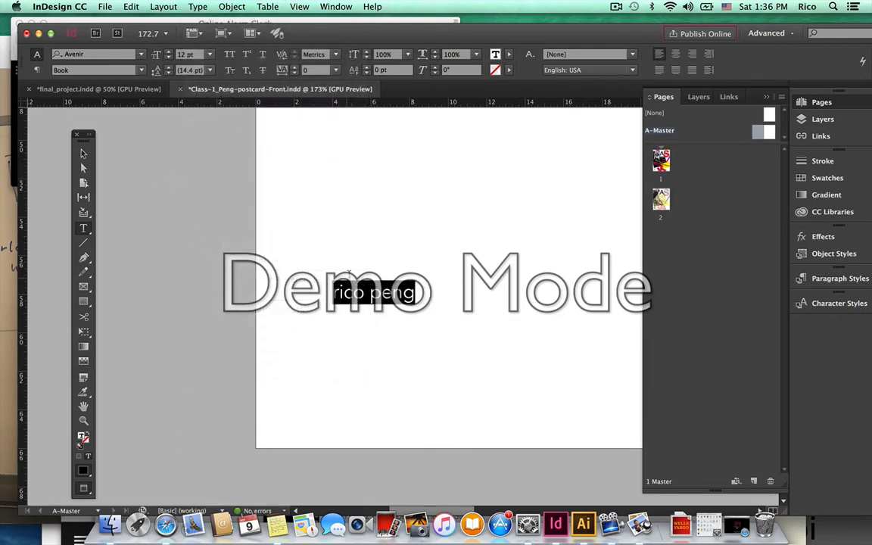
pyautogui.click(406, 293)
pyautogui.press('Return')
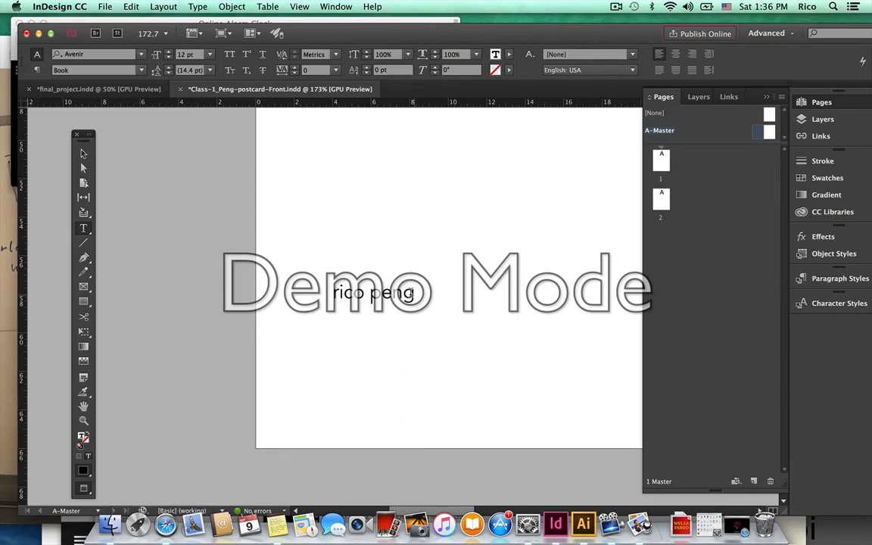
pyautogui.write('2017')
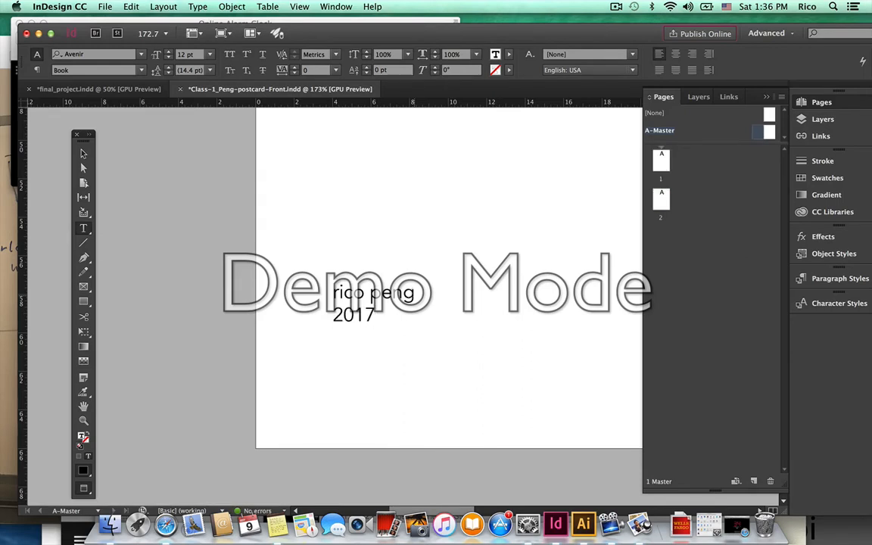
pyautogui.write(' Fall')
pyautogui.click(83, 153)
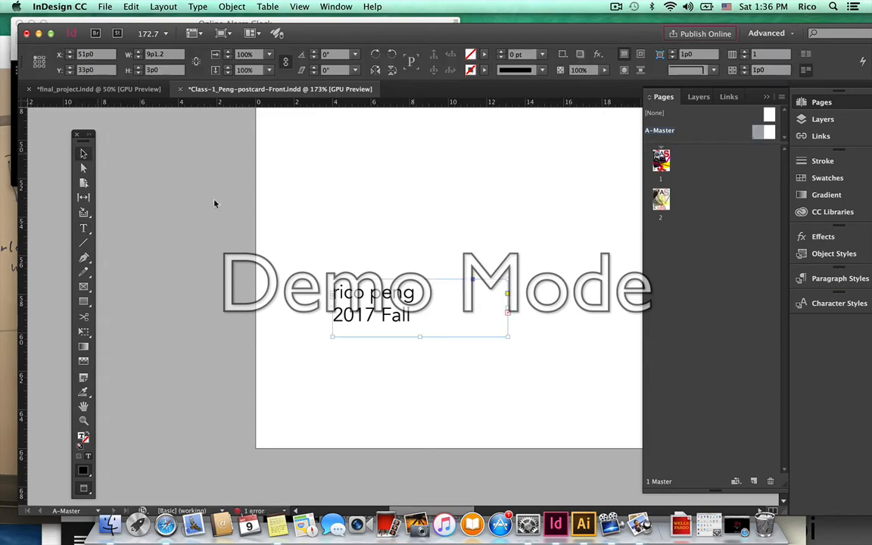
pyautogui.click(498, 324)
pyautogui.moveTo(505, 335); pyautogui.dragTo(540, 389)
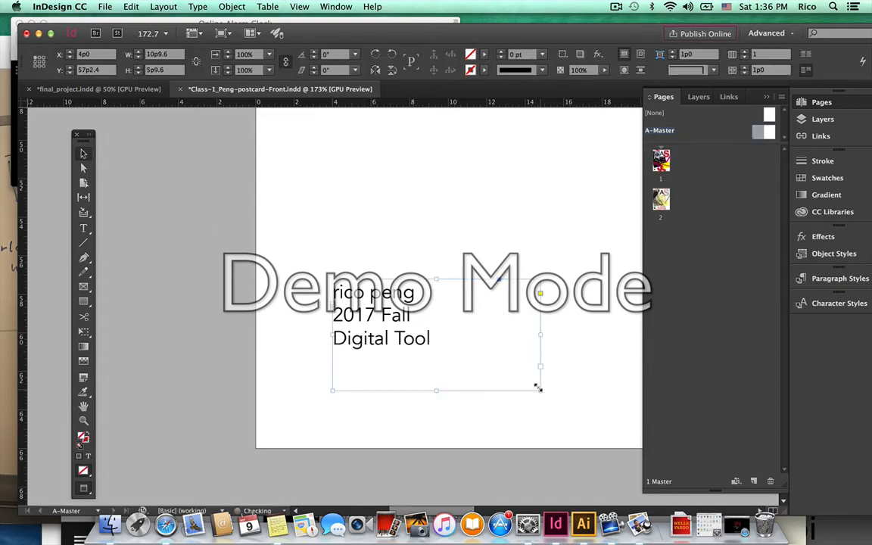
# Center the lines and join 'Digital Tool' onto the '2017 Fall' line.
pyautogui.click(83, 228)
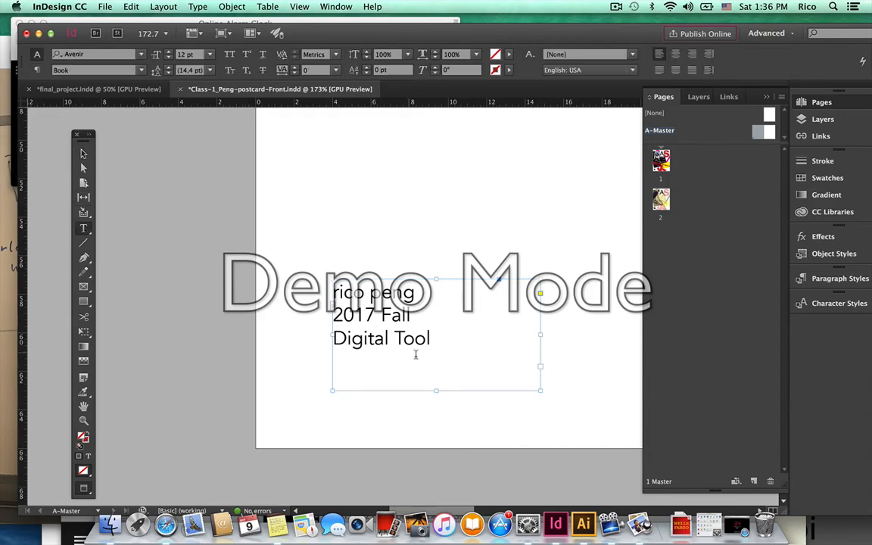
pyautogui.moveTo(432, 338); pyautogui.dragTo(300, 270)
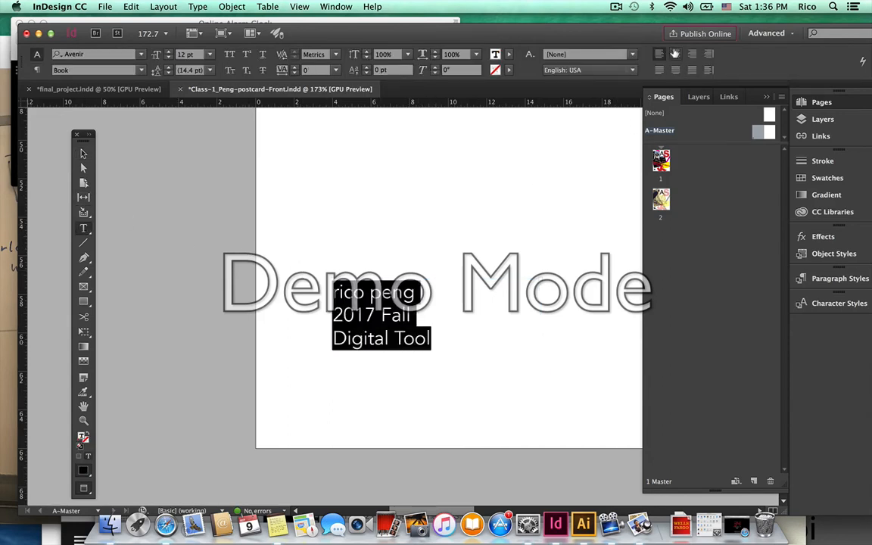
pyautogui.press('super+shift+c')
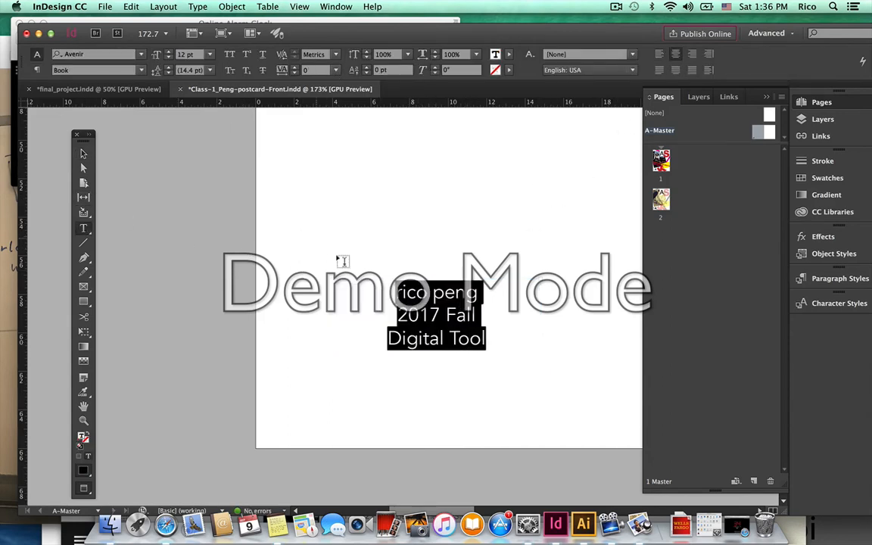
pyautogui.click(382, 334)
pyautogui.press('BackSpace')
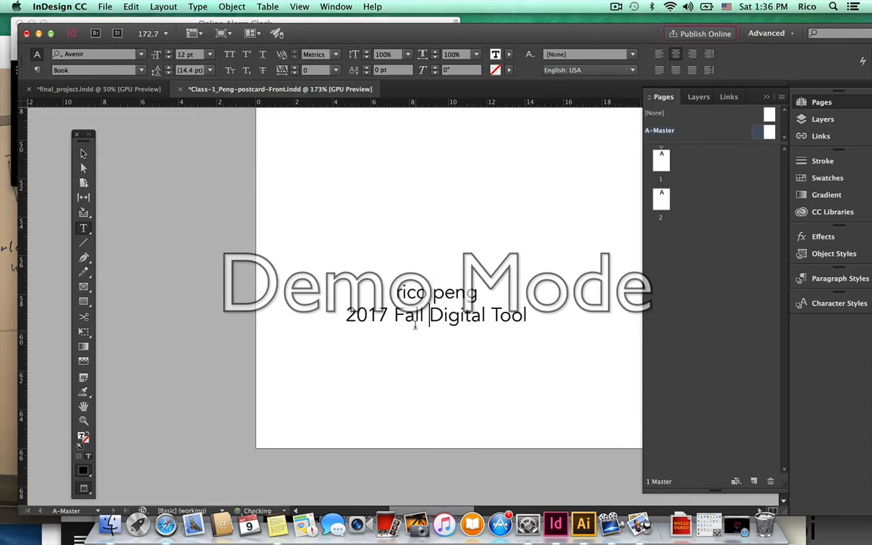
# Make the '2017 fall digital tool' line lowercase and left-align both lines.
pyautogui.moveTo(530, 314); pyautogui.dragTo(345, 316)
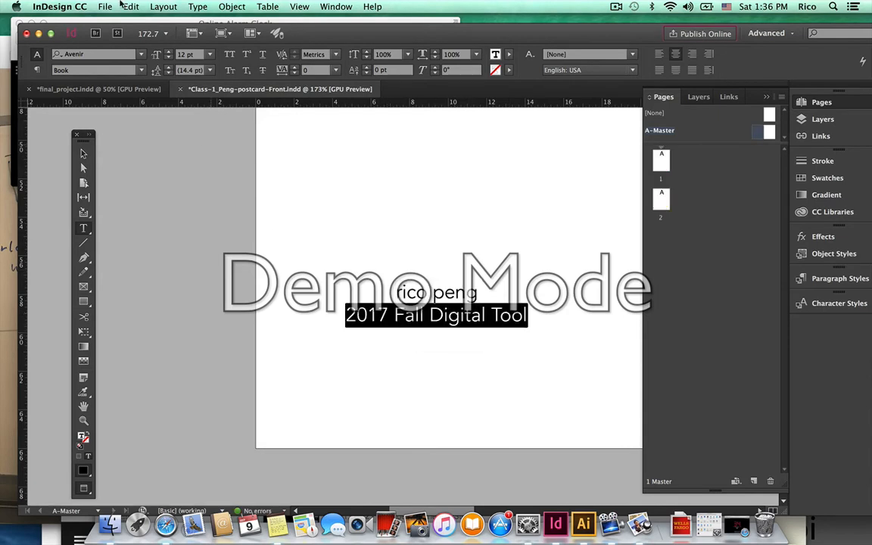
pyautogui.click(197, 7)
pyautogui.moveTo(250, 181)
pyautogui.click(395, 191)
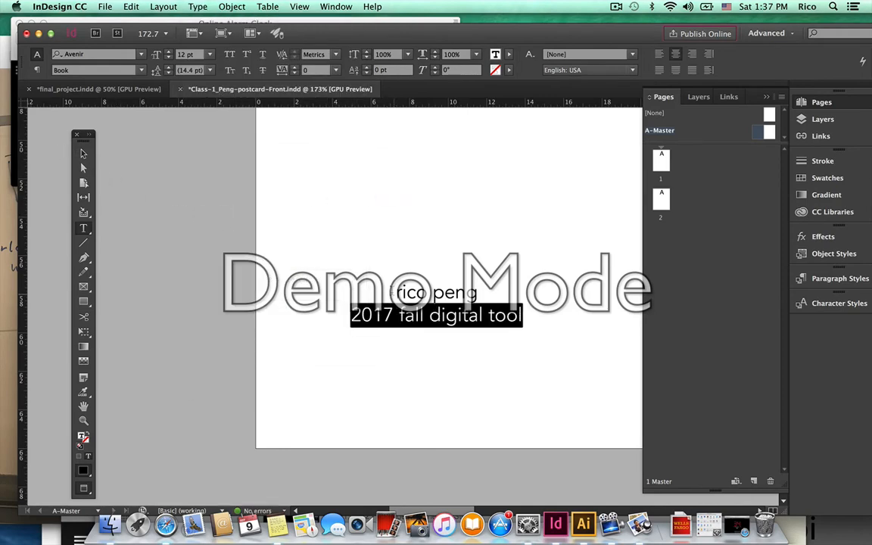
pyautogui.click(401, 291)
pyautogui.moveTo(523, 316); pyautogui.dragTo(346, 269)
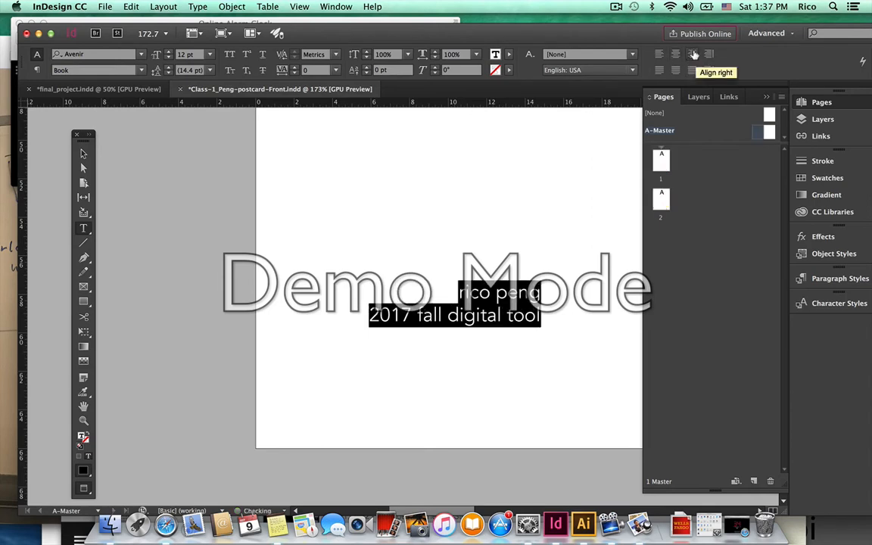
pyautogui.click(658, 55)
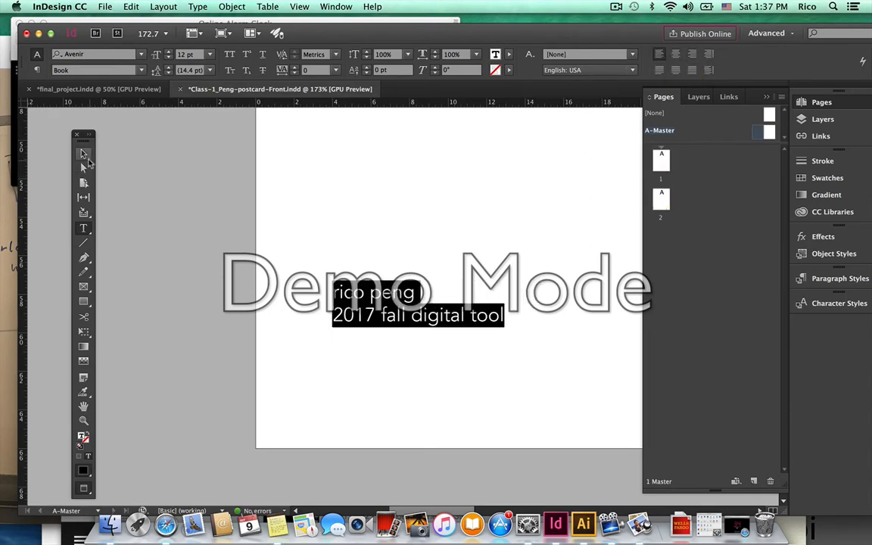
# Rotate the credit text frame about 41.5° and nudge it slightly left.
pyautogui.click(83, 153)
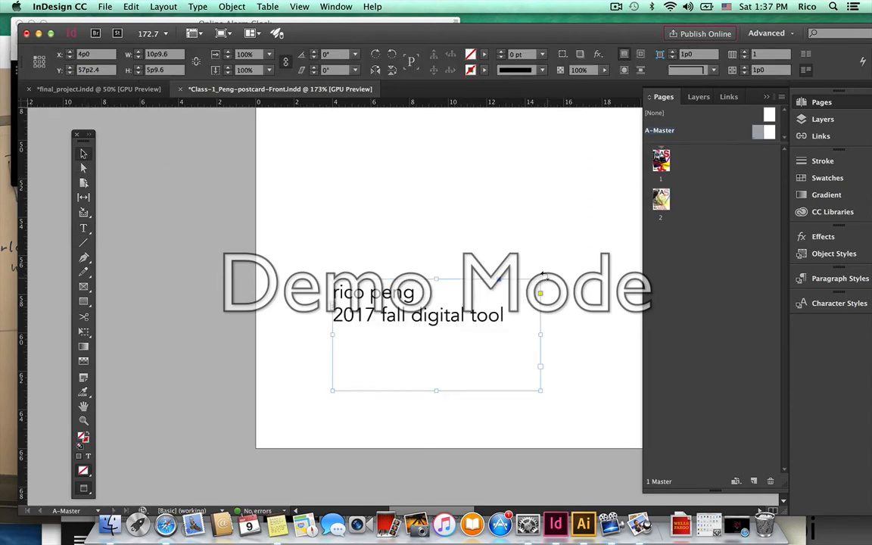
pyautogui.moveTo(544, 276); pyautogui.dragTo(486, 210)
pyautogui.moveTo(389, 338); pyautogui.dragTo(369, 338)
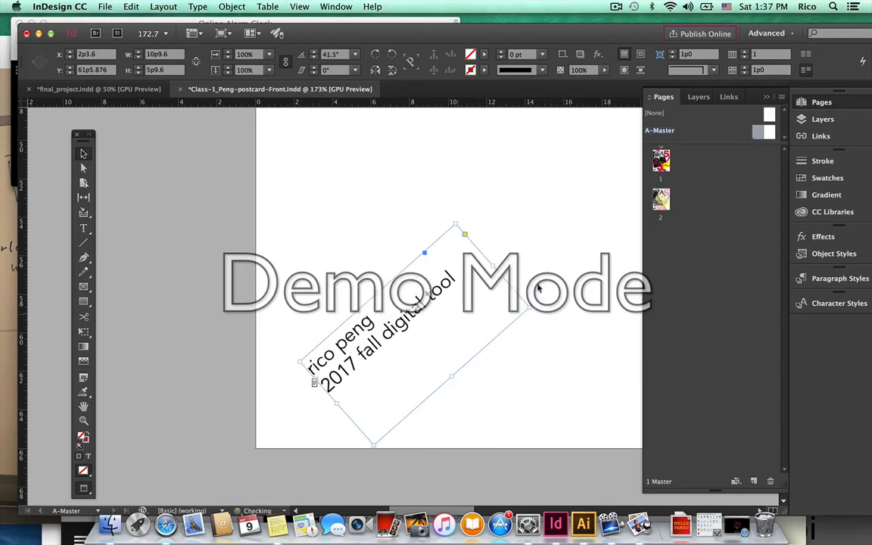
pyautogui.click(597, 201)
# Check the credit on pages 1 and 2, zoom out to both pages, and switch screen mode with W.
pyautogui.doubleClick(655, 167)
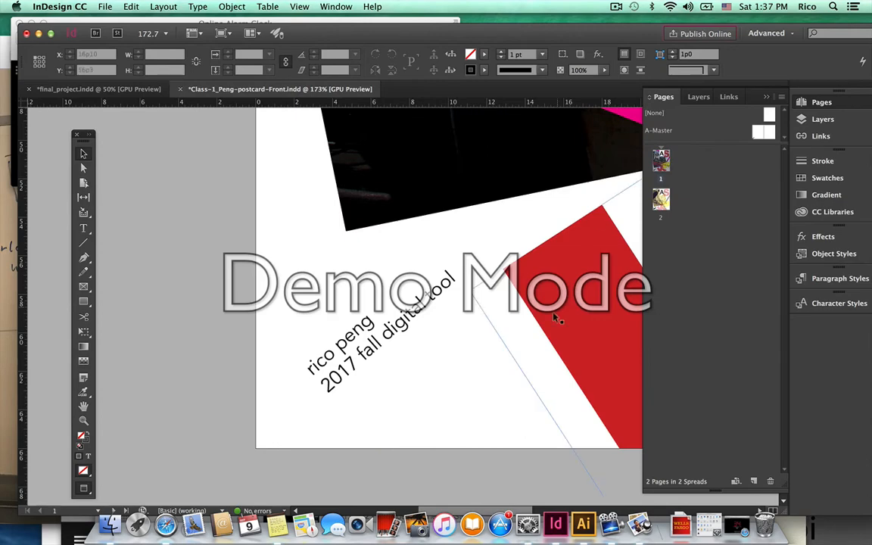
pyautogui.doubleClick(661, 202)
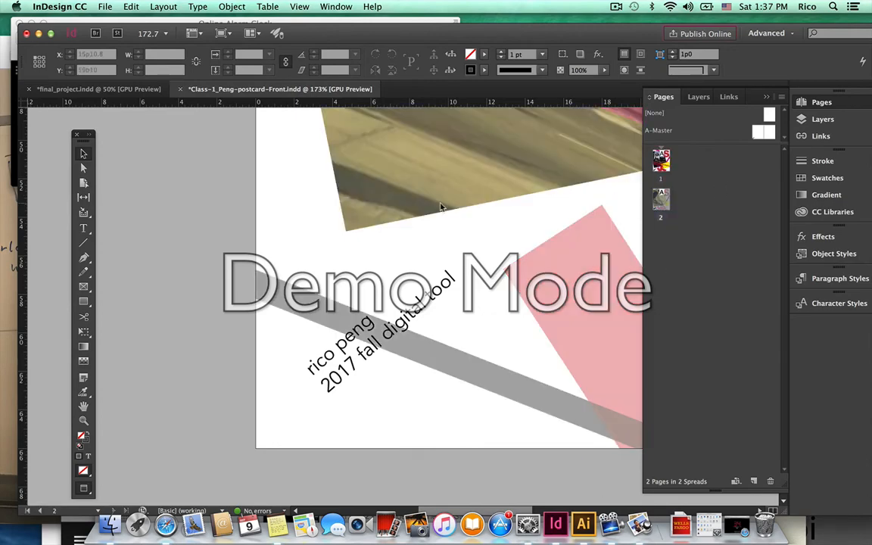
pyautogui.doubleClick(83, 407)
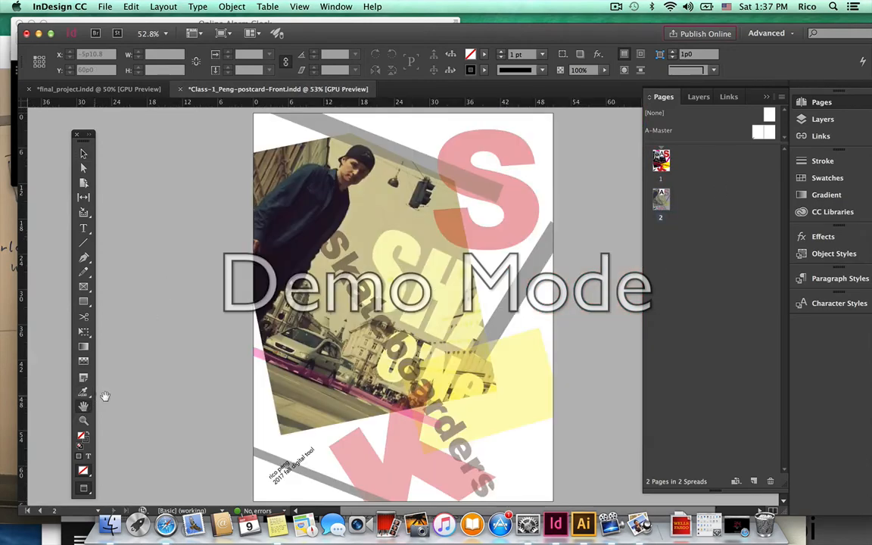
pyautogui.scroll(5, 226, 358)
pyautogui.scroll(-3, 226, 358)
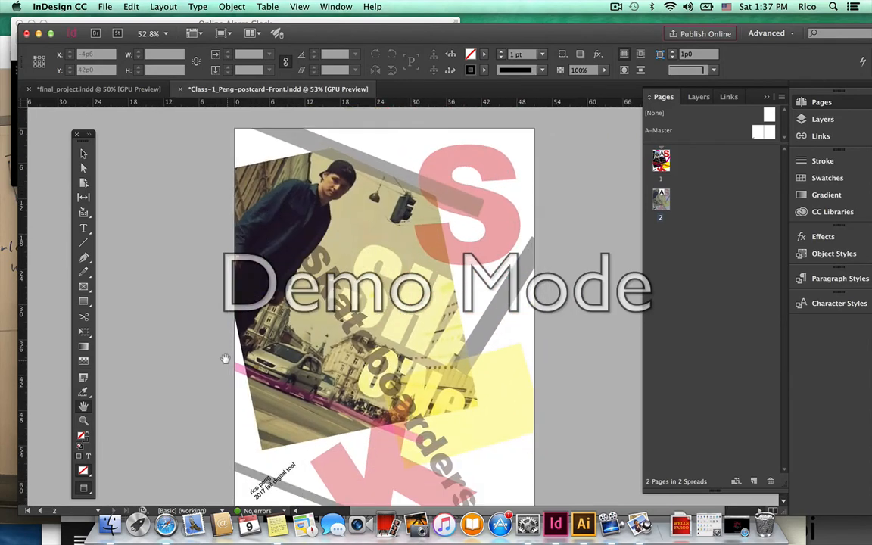
pyautogui.click(83, 421)
pyautogui.keyDown('alt'); pyautogui.click(277, 290); pyautogui.keyUp('alt')
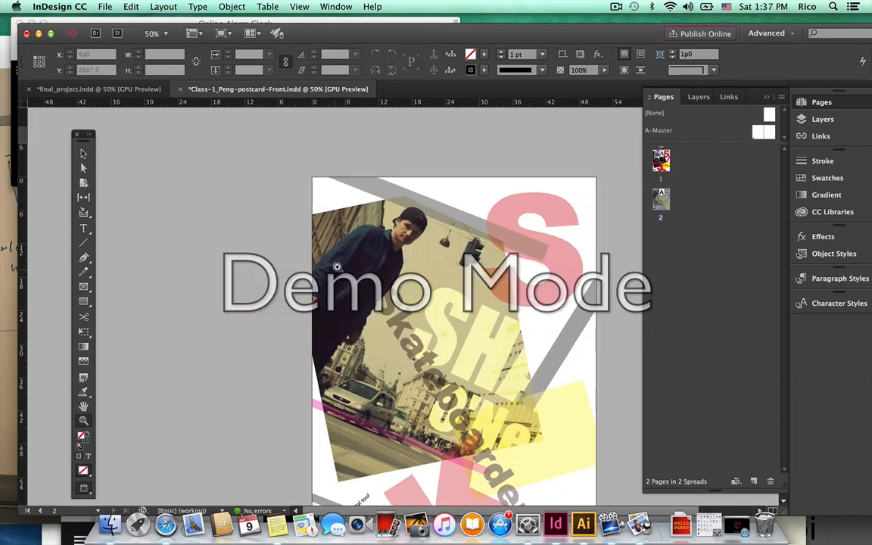
pyautogui.keyDown('alt'); pyautogui.click(305, 241); pyautogui.keyUp('alt')
pyautogui.scroll(5, 337, 224)
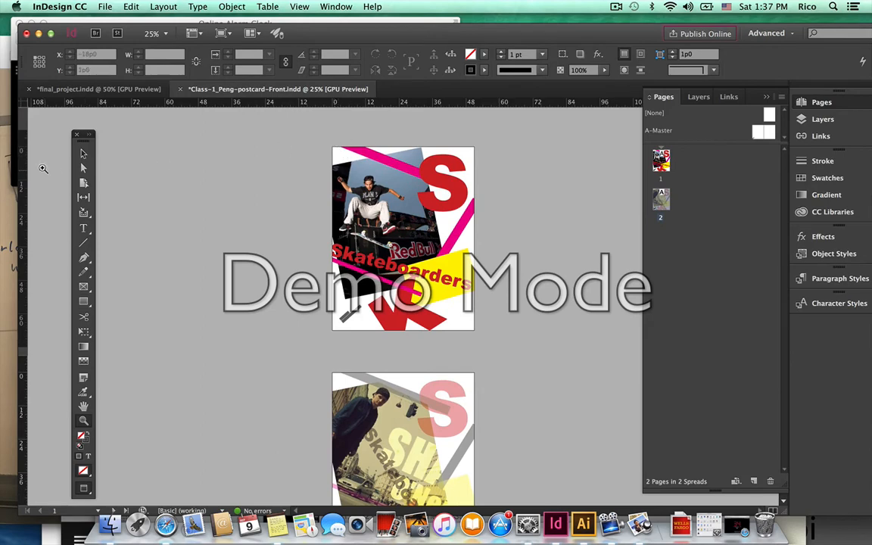
pyautogui.click(84, 154)
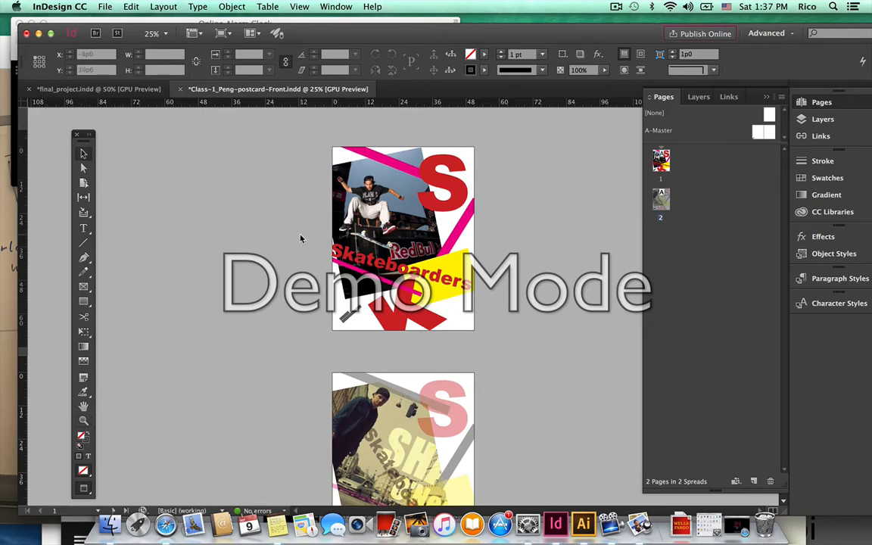
pyautogui.press('w')
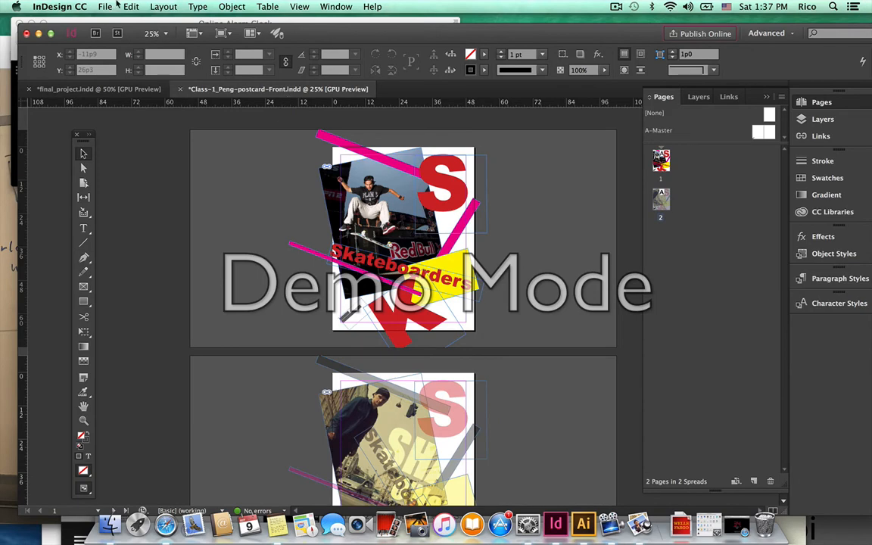
pyautogui.click(112, 6)
# Give the document a 0p9 (0.125 in) bleed on all four sides in Document Setup.
pyautogui.click(151, 274)
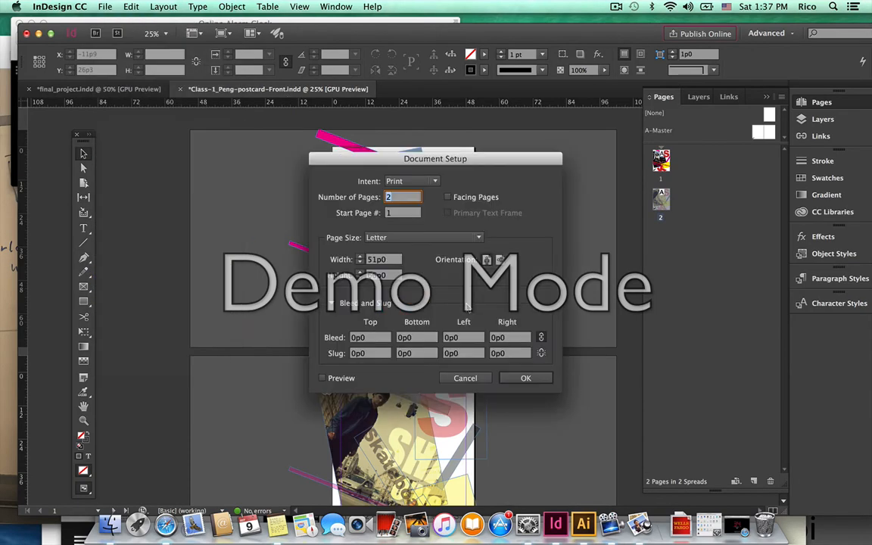
pyautogui.moveTo(372, 338); pyautogui.dragTo(312, 342)
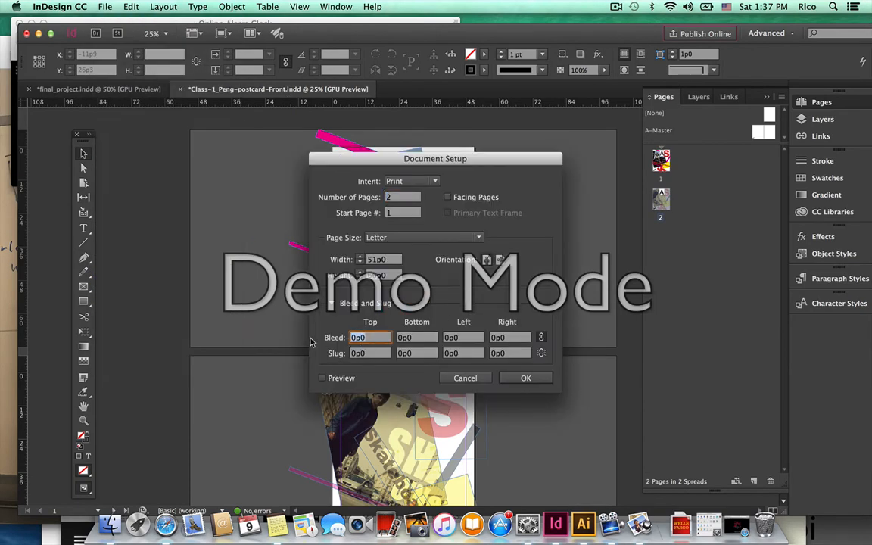
pyautogui.write('.1')
pyautogui.press('Tab')
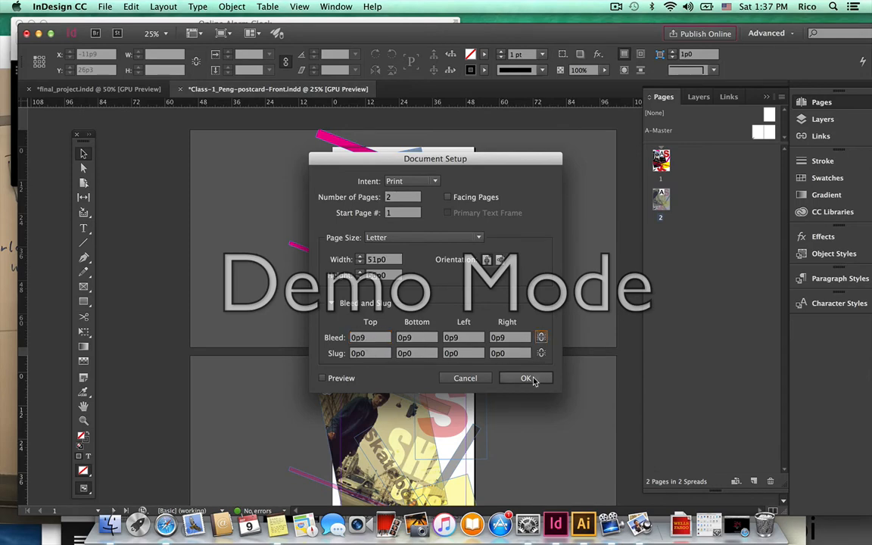
pyautogui.click(527, 378)
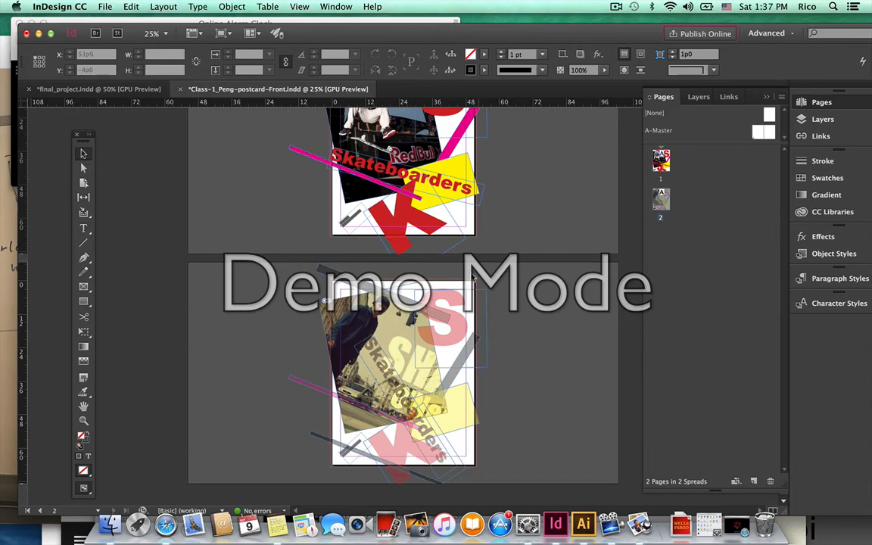
# Toggle Preview mode with W to compare both trimmed pages against the normal view.
pyautogui.scroll(3, 472, 291)
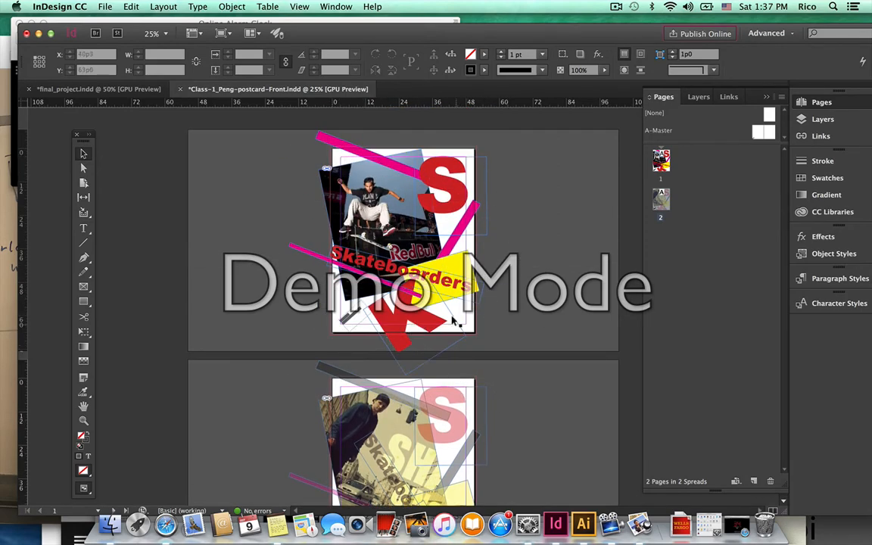
pyautogui.scroll(-1, 495, 299)
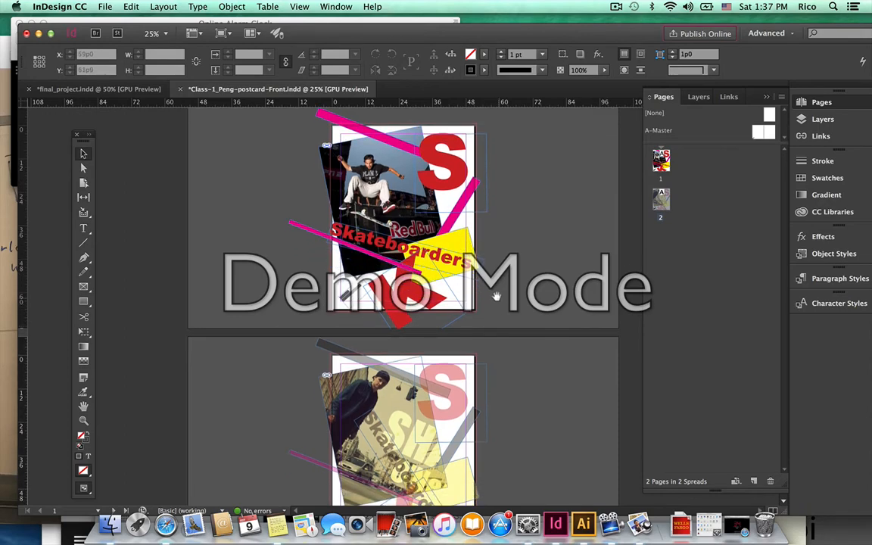
pyautogui.press('w')
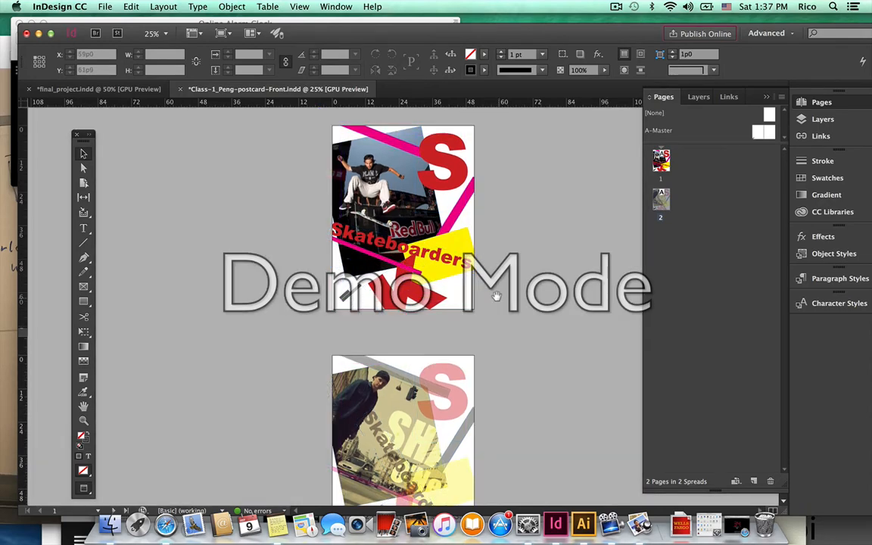
pyautogui.scroll(-3, 498, 303)
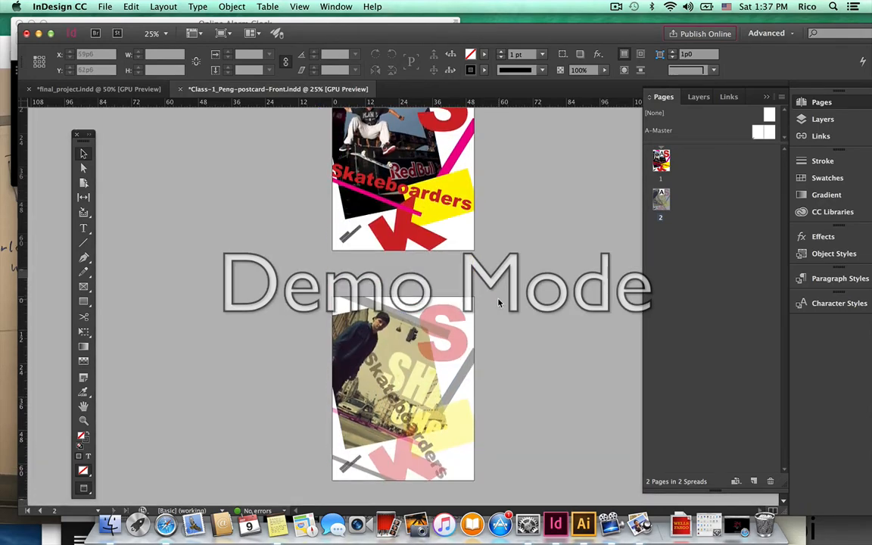
pyautogui.press('w')
pyautogui.press('w')
pyautogui.scroll(3, 492, 298)
# Save the postcard and start a High Quality Print PDF export named 'Class-1 postcard-forClient'.
pyautogui.click(105, 6)
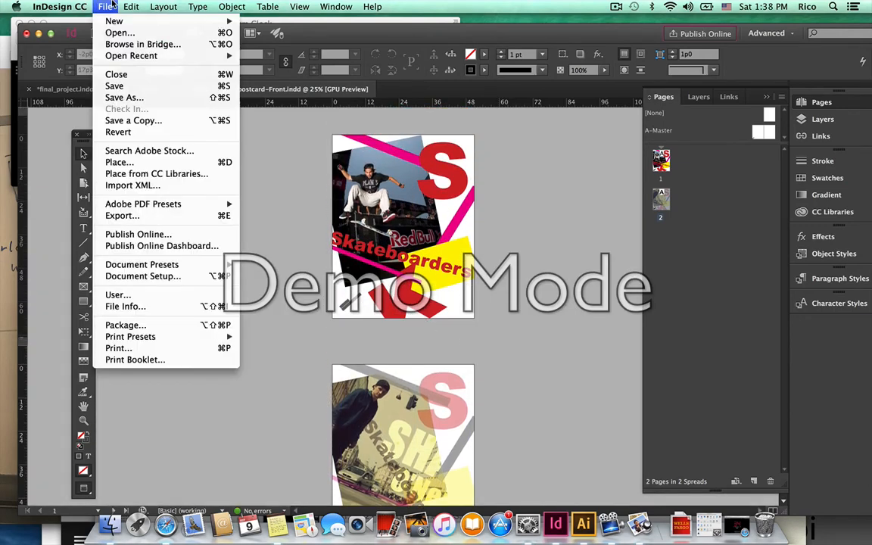
pyautogui.click(127, 88)
pyautogui.click(105, 6)
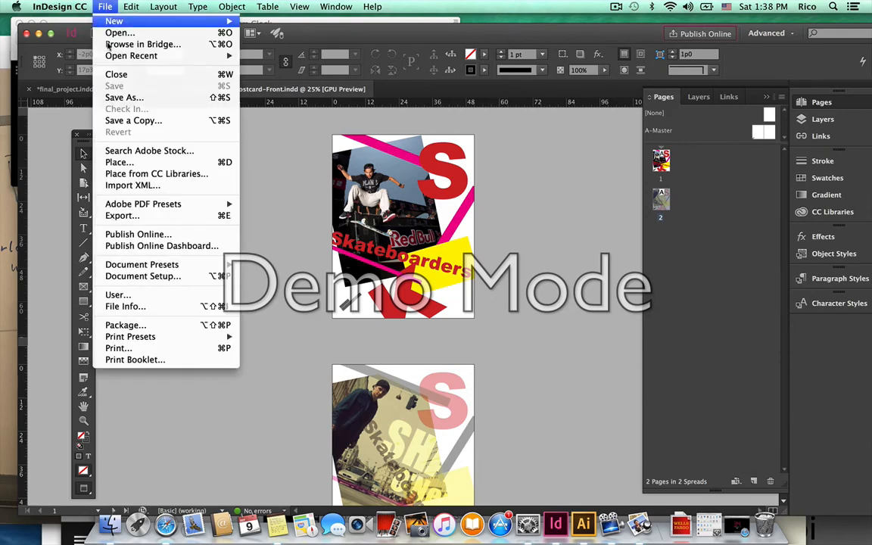
pyautogui.moveTo(179, 205)
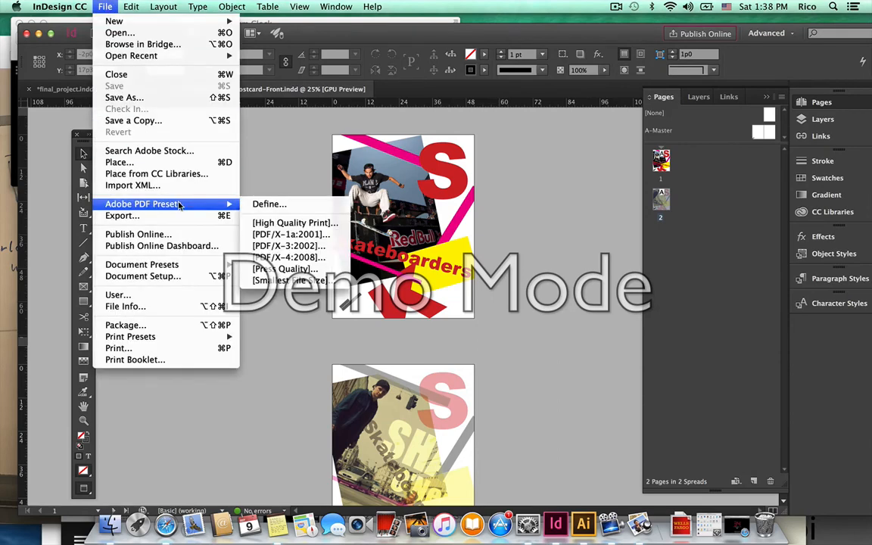
pyautogui.click(320, 229)
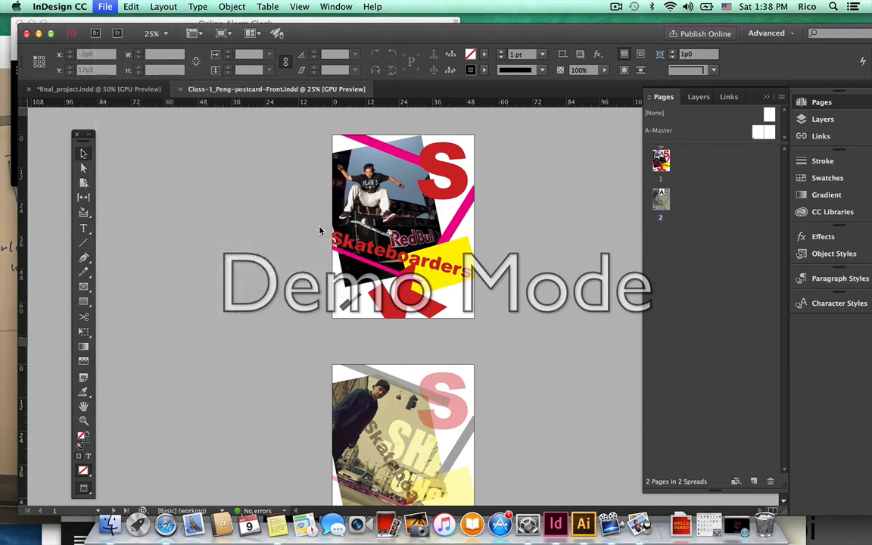
pyautogui.click(489, 103)
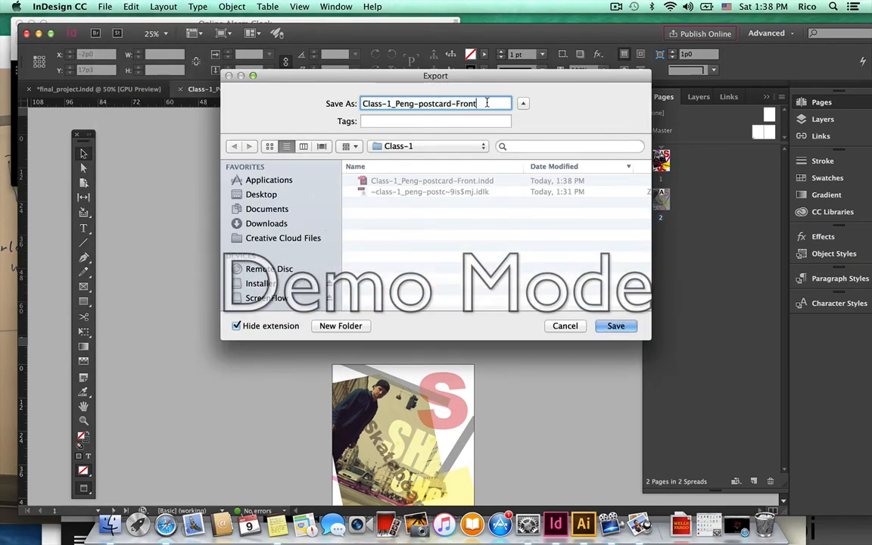
pyautogui.moveTo(456, 103); pyautogui.dragTo(482, 105)
pyautogui.write('forClient')
pyautogui.press('Return')
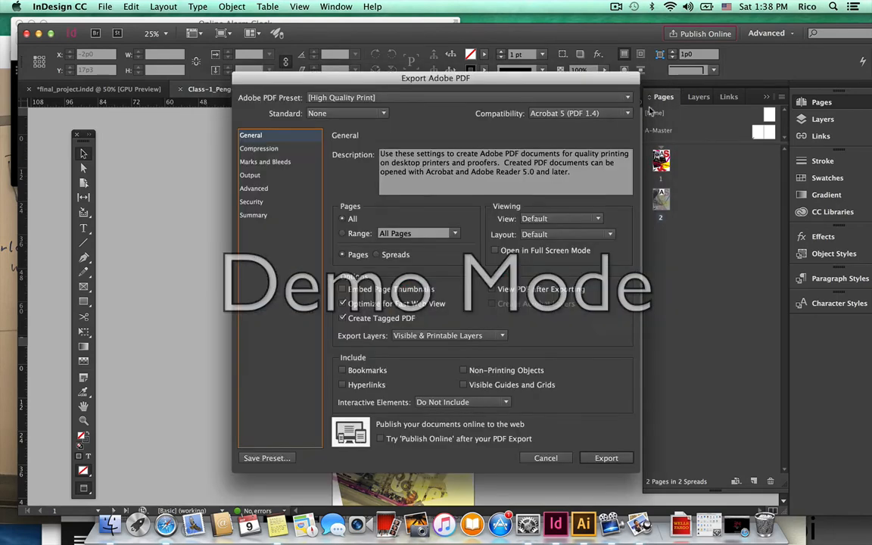
# Make the client PDF Acrobat 8/9 compatible, export it, and dismiss the Publish Online promo.
pyautogui.click(609, 113)
pyautogui.click(606, 153)
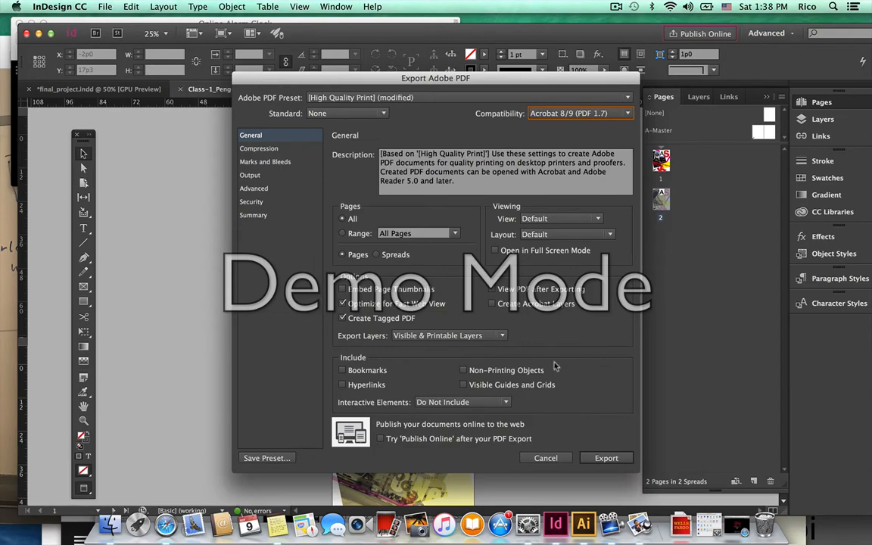
pyautogui.click(605, 458)
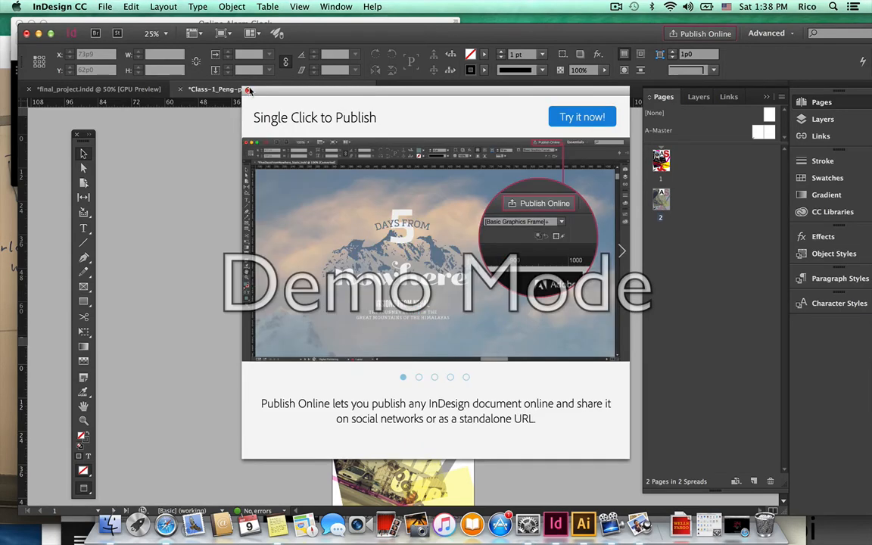
pyautogui.click(248, 90)
# Start a Press Quality PDF export renamed to 'forPress', with Acrobat 8/9 compatibility.
pyautogui.click(106, 6)
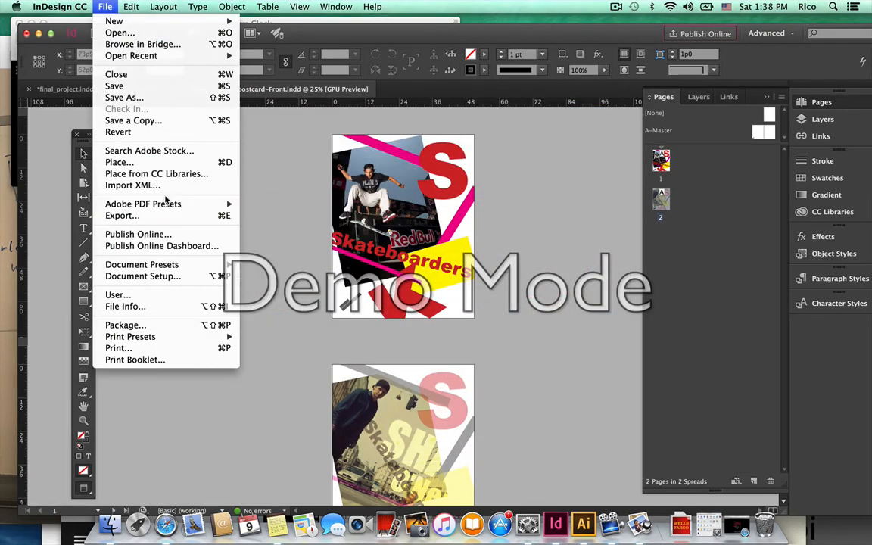
pyautogui.moveTo(171, 203)
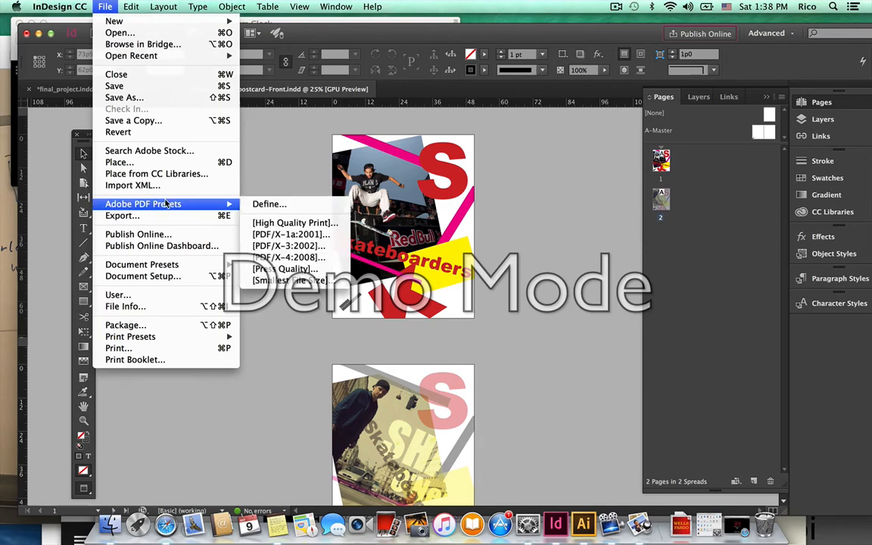
pyautogui.click(299, 269)
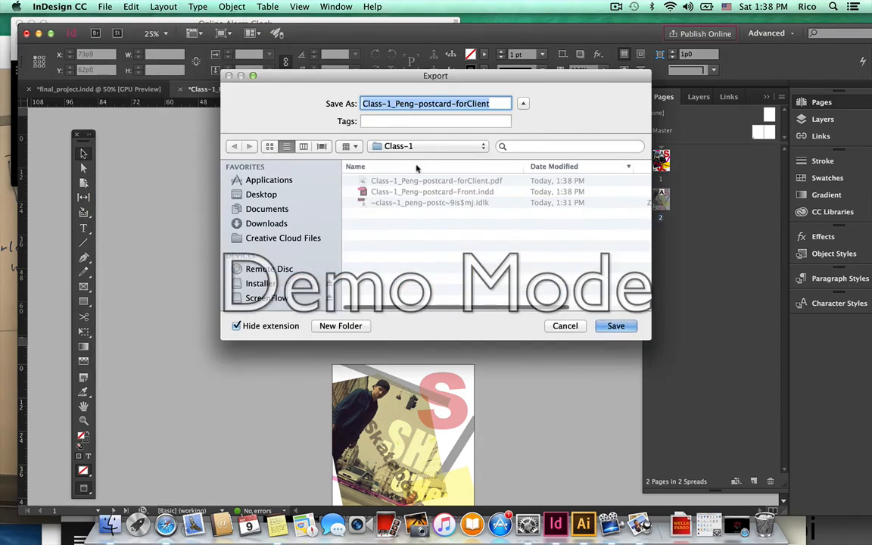
pyautogui.moveTo(466, 104); pyautogui.dragTo(490, 104)
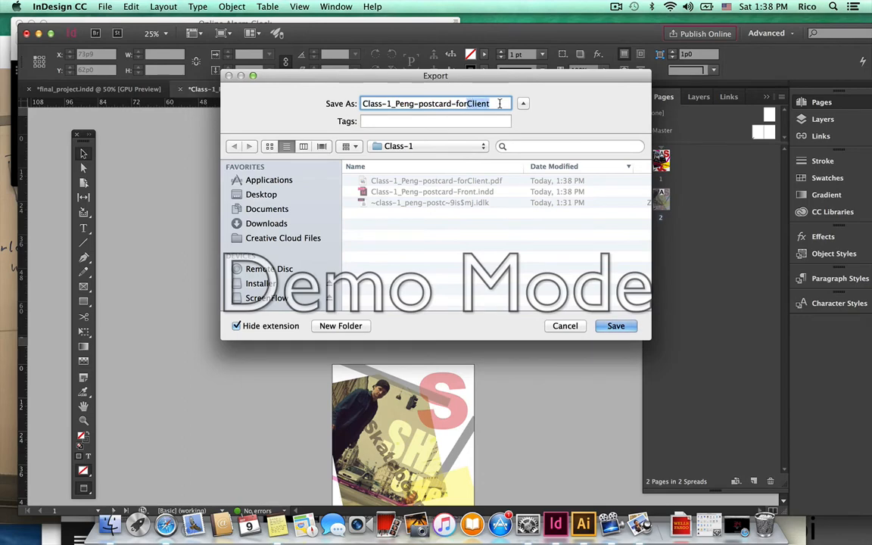
pyautogui.write('Press')
pyautogui.click(616, 326)
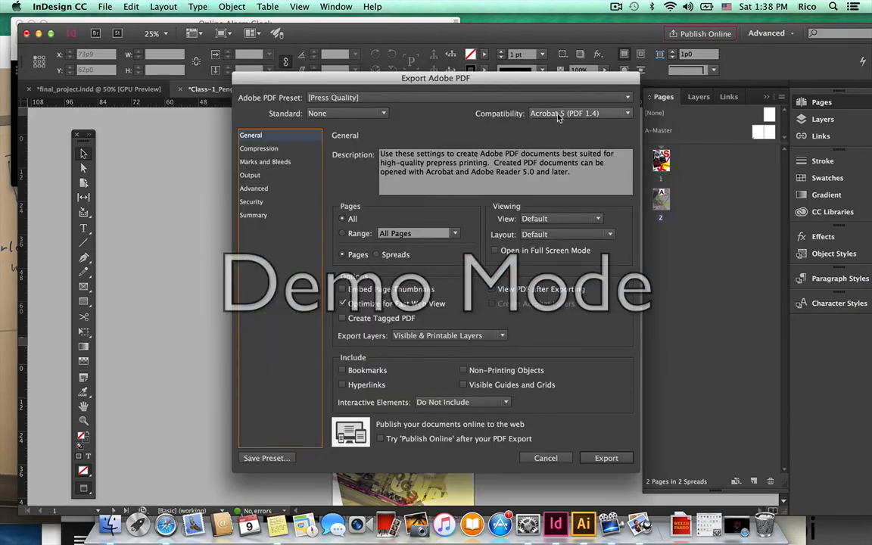
pyautogui.click(564, 112)
pyautogui.click(560, 176)
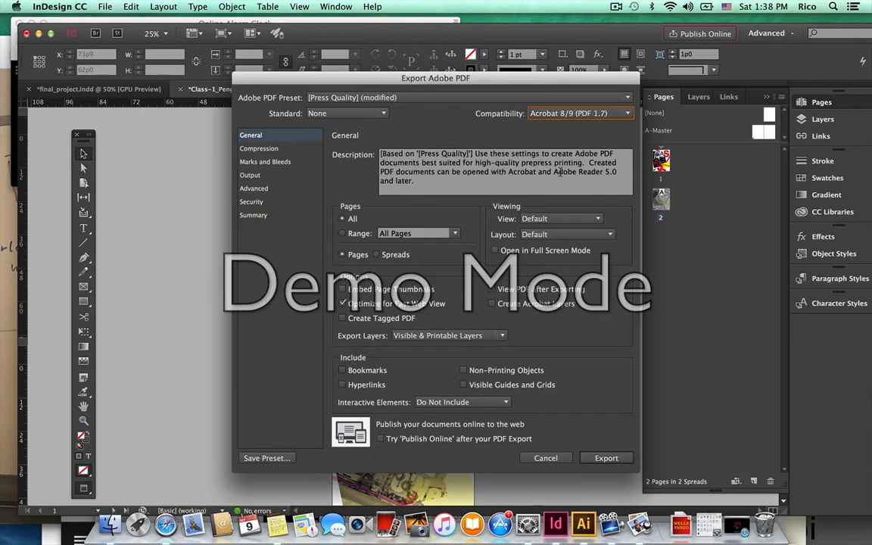
# Include all printer's marks and the document bleed settings, then export the press PDF.
pyautogui.click(269, 148)
pyautogui.click(276, 161)
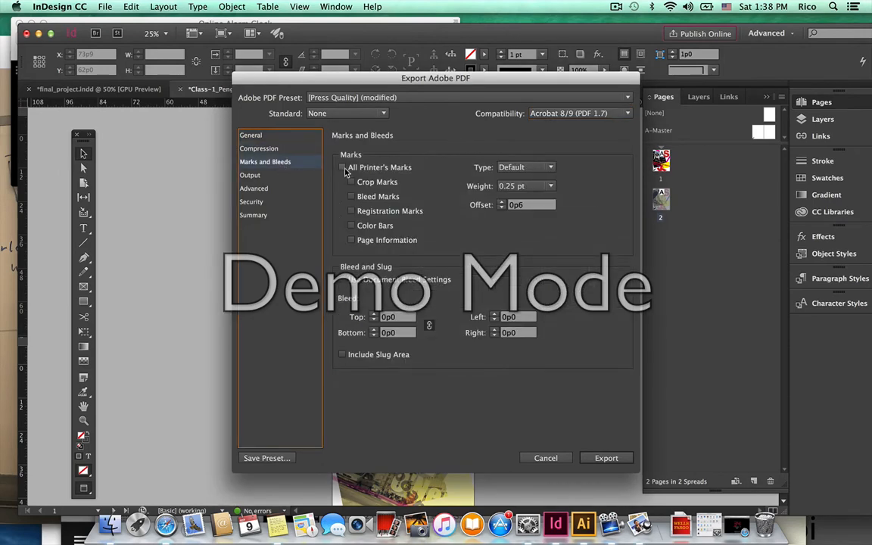
pyautogui.click(342, 167)
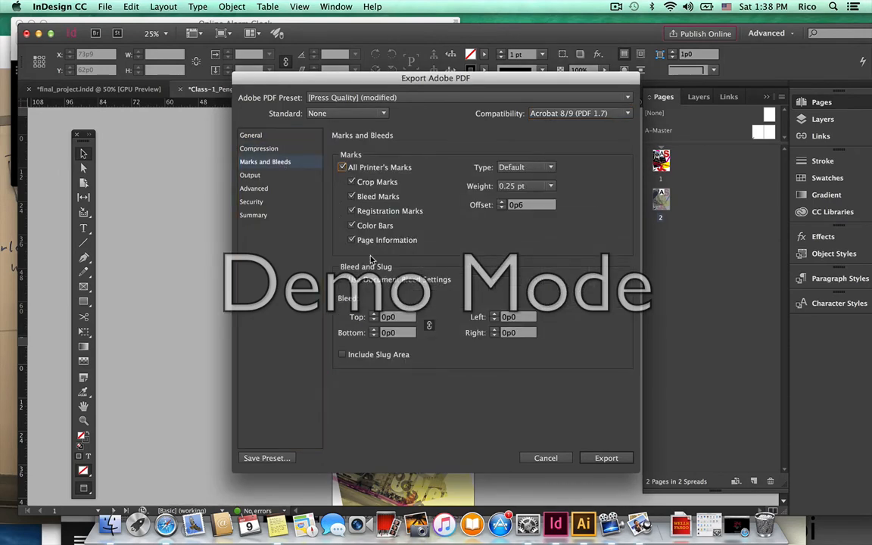
pyautogui.click(345, 282)
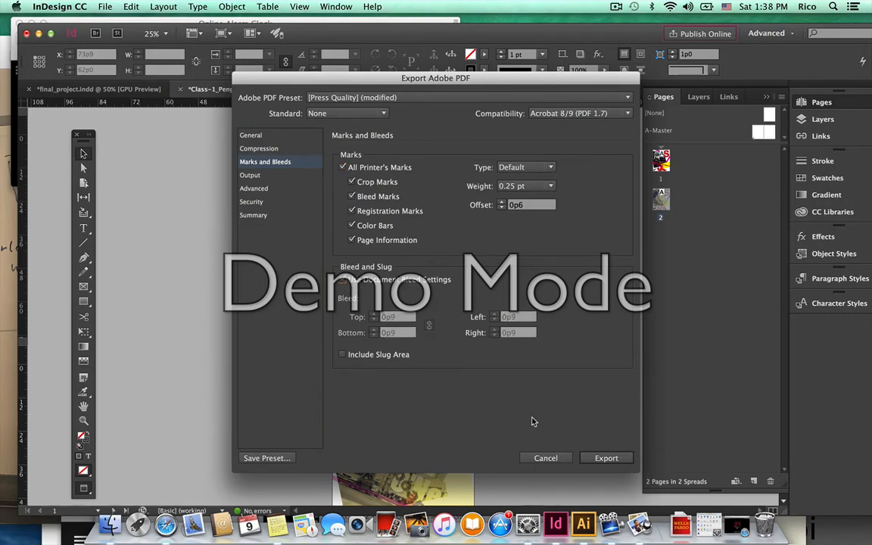
pyautogui.click(607, 458)
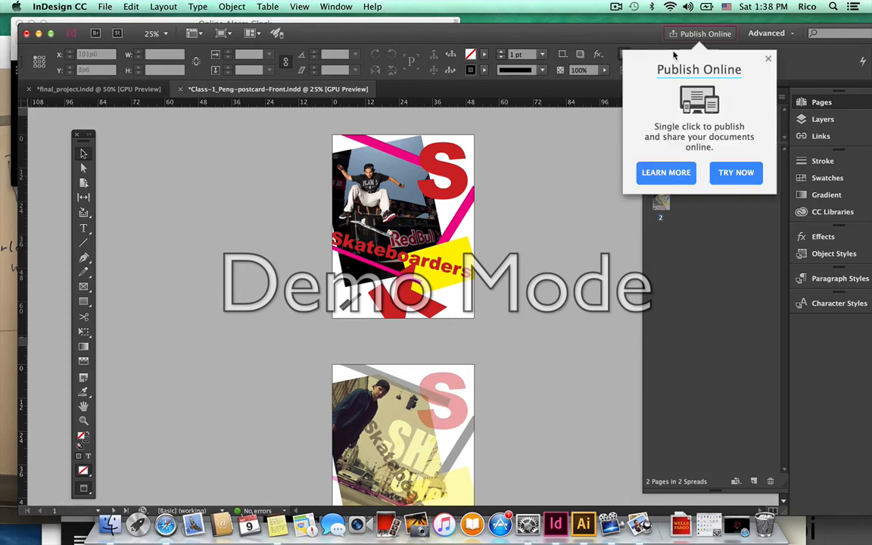
# Publish the postcard online through Try Now, with the Share and Embed options hidden.
pyautogui.click(736, 174)
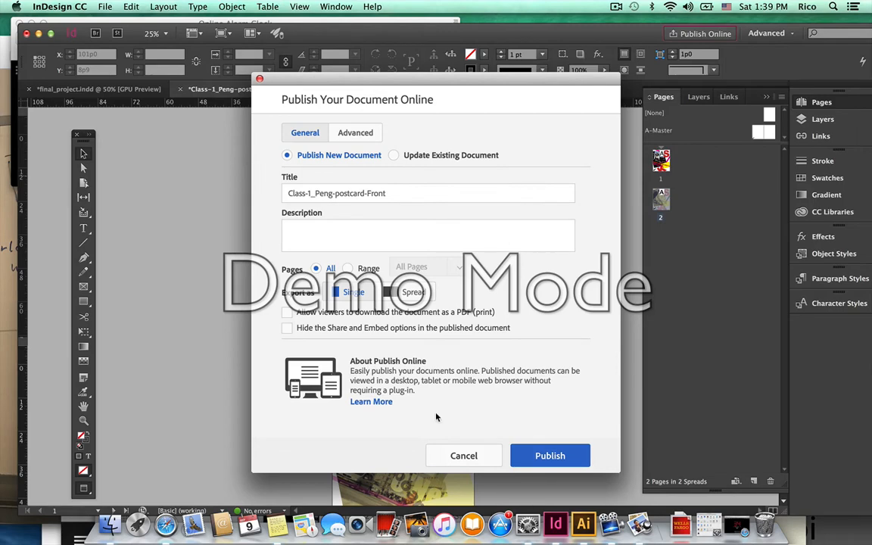
pyautogui.click(289, 330)
pyautogui.click(562, 447)
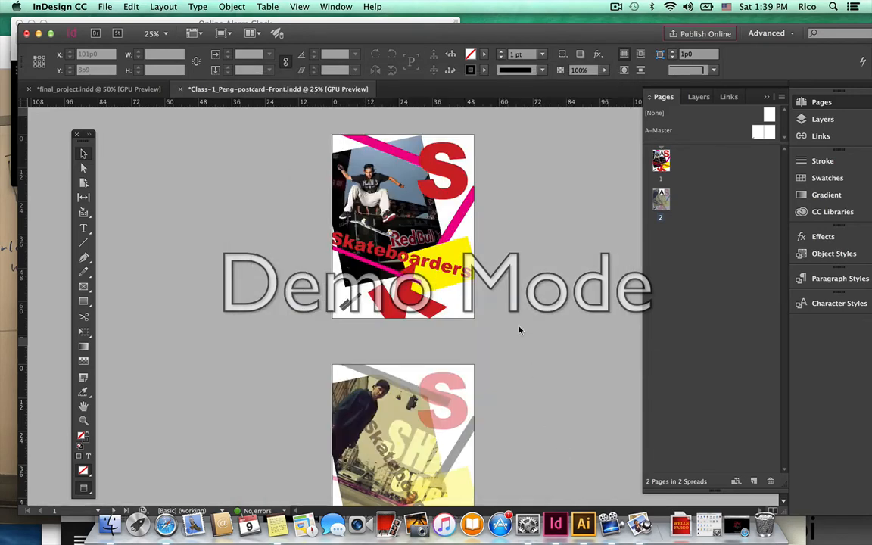
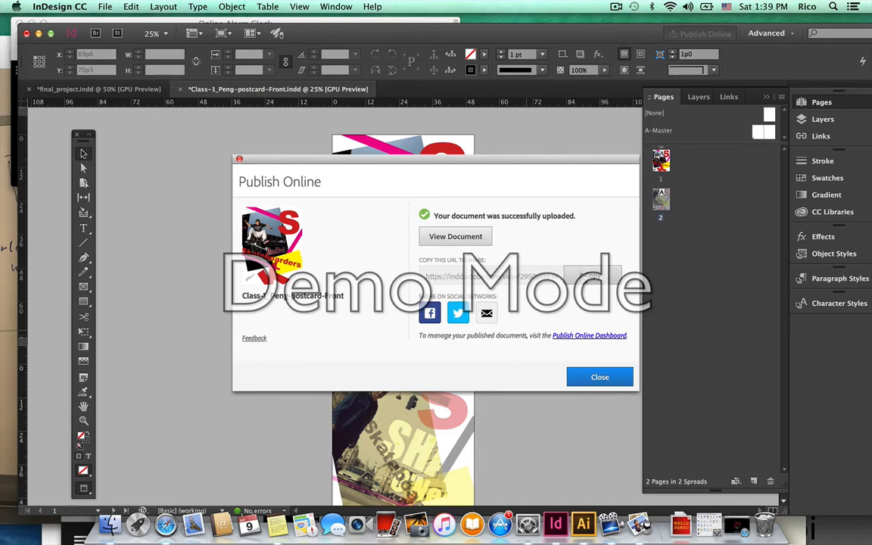
# Copy the published postcard's online link and paste it into a note in Notes.
pyautogui.click(590, 277)
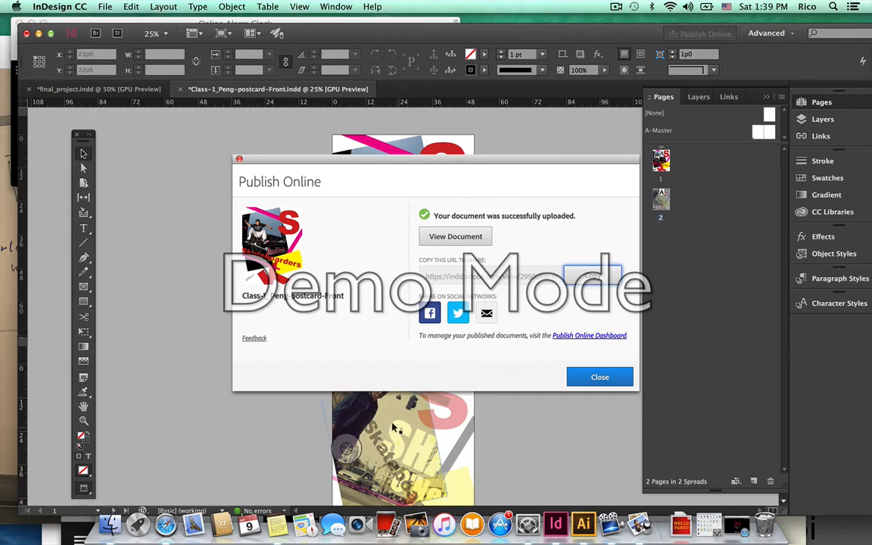
pyautogui.click(279, 525)
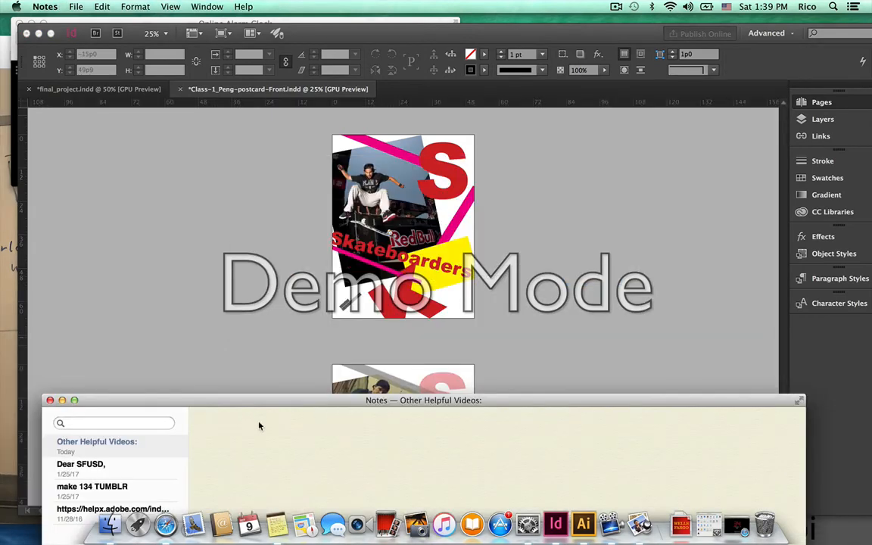
pyautogui.press('super+v')
pyautogui.press('Return')
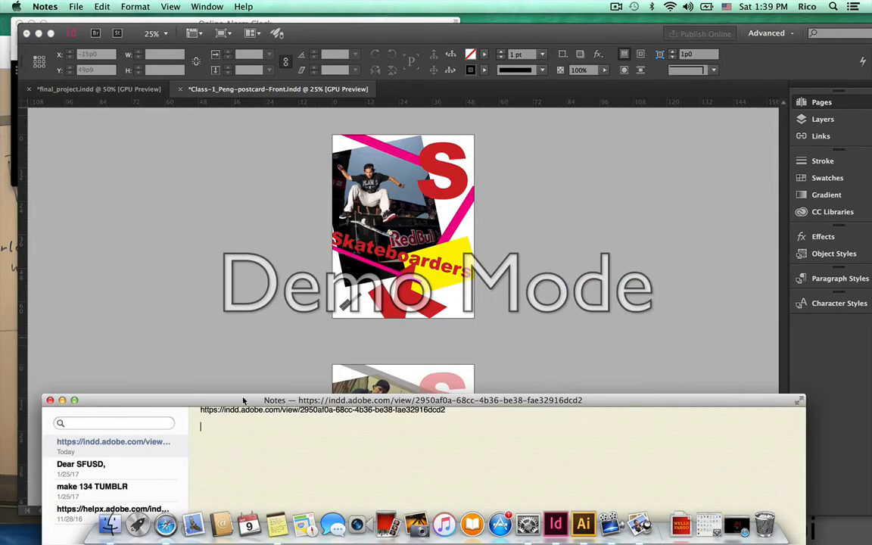
pyautogui.moveTo(243, 400); pyautogui.dragTo(235, 330)
pyautogui.scroll(2, 281, 393)
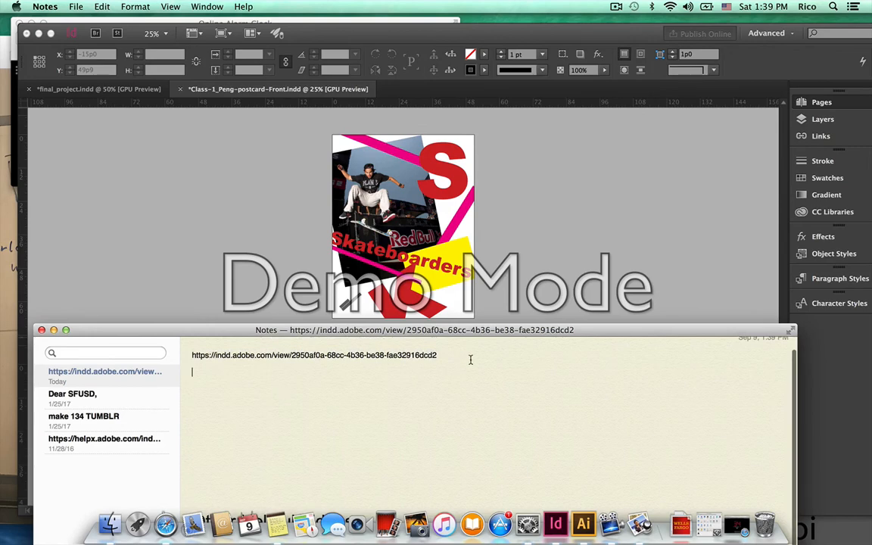
pyautogui.moveTo(471, 360); pyautogui.dragTo(198, 347)
pyautogui.click(260, 368)
# Return to InDesign and close the Publish Online confirmation.
pyautogui.click(326, 215)
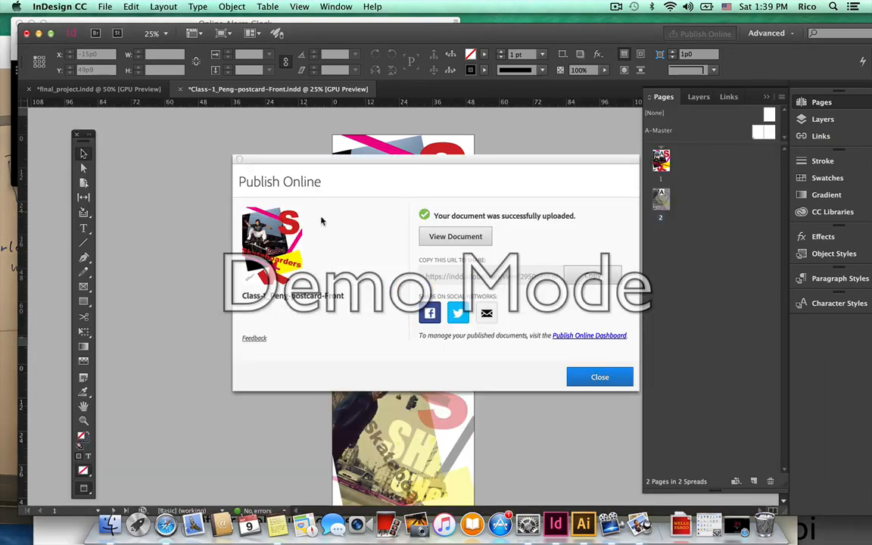
pyautogui.click(599, 378)
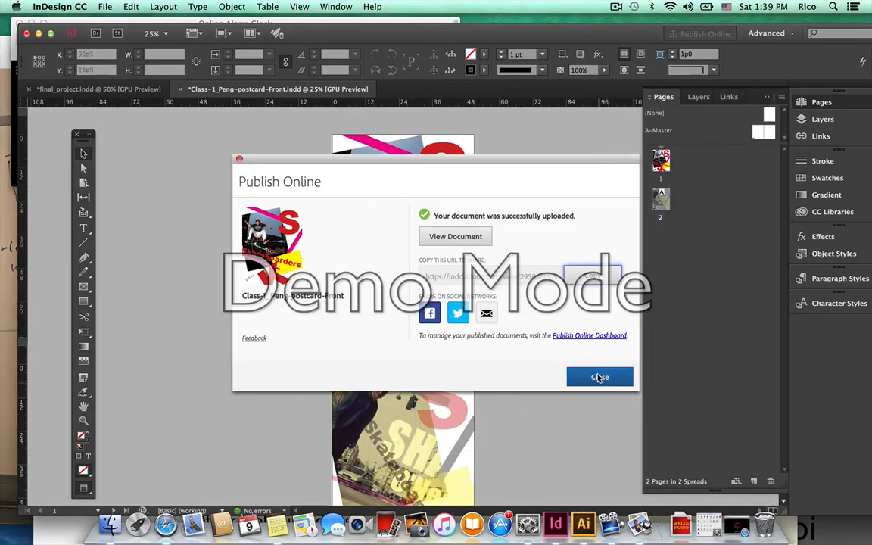
pyautogui.click(600, 378)
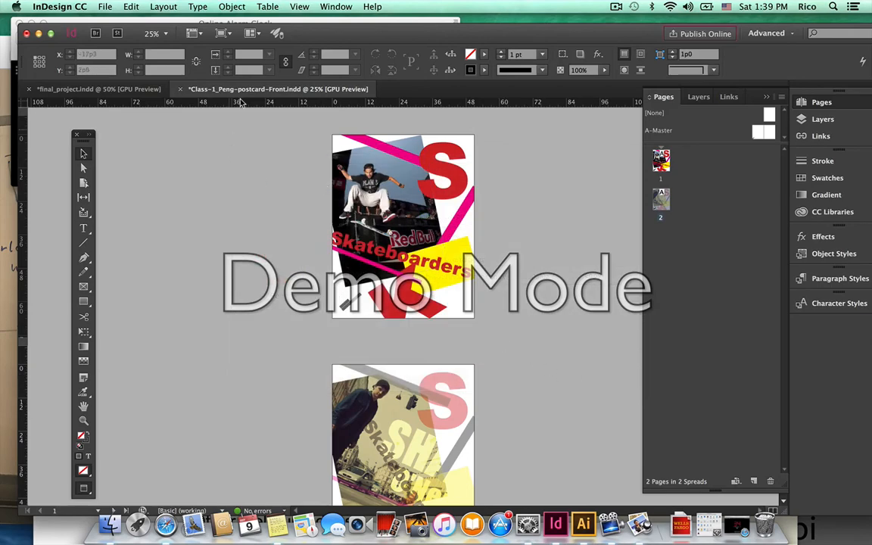
# Float the postcard document in its own window and save it.
pyautogui.moveTo(254, 89); pyautogui.dragTo(167, 115)
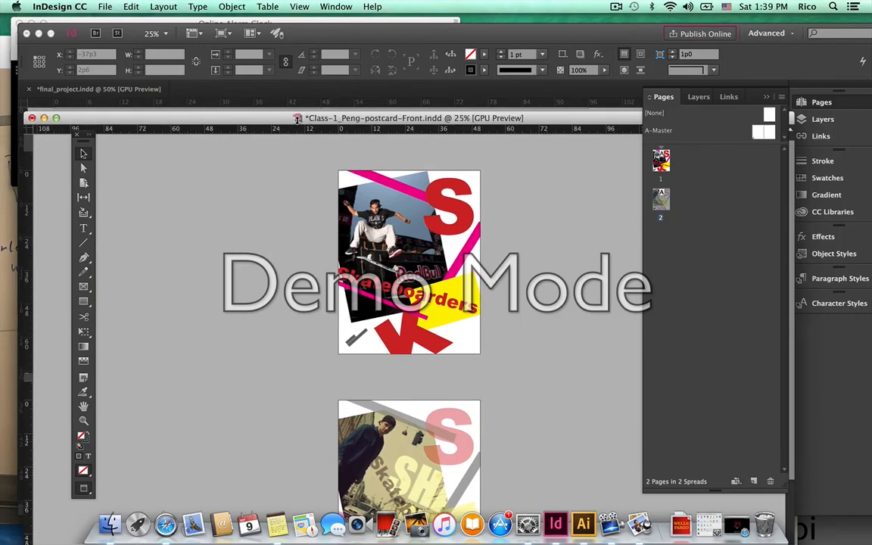
pyautogui.click(107, 6)
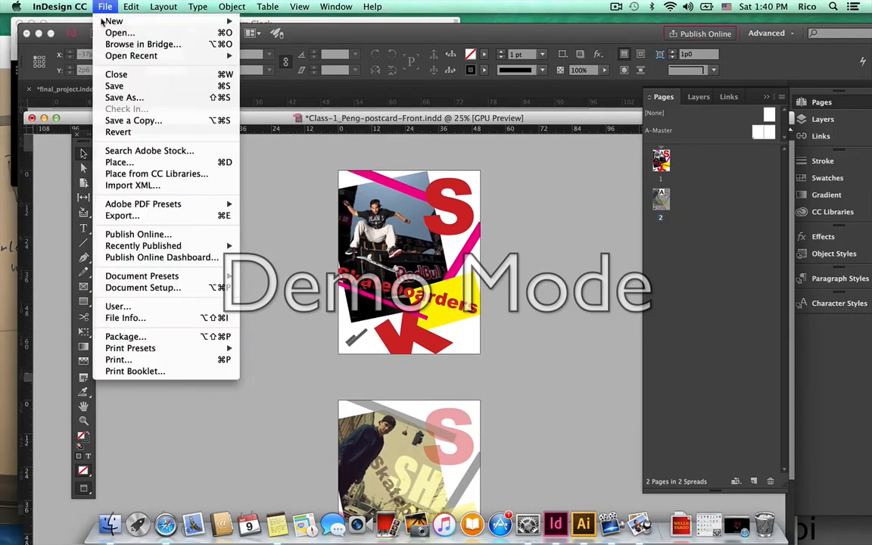
pyautogui.click(110, 85)
# Reveal the Class-1 folder and open Class-1_Peng-postcard-forPress.pdf with Adobe Acrobat Pro.
pyautogui.keyDown('super'); pyautogui.click(301, 118); pyautogui.keyUp('super')
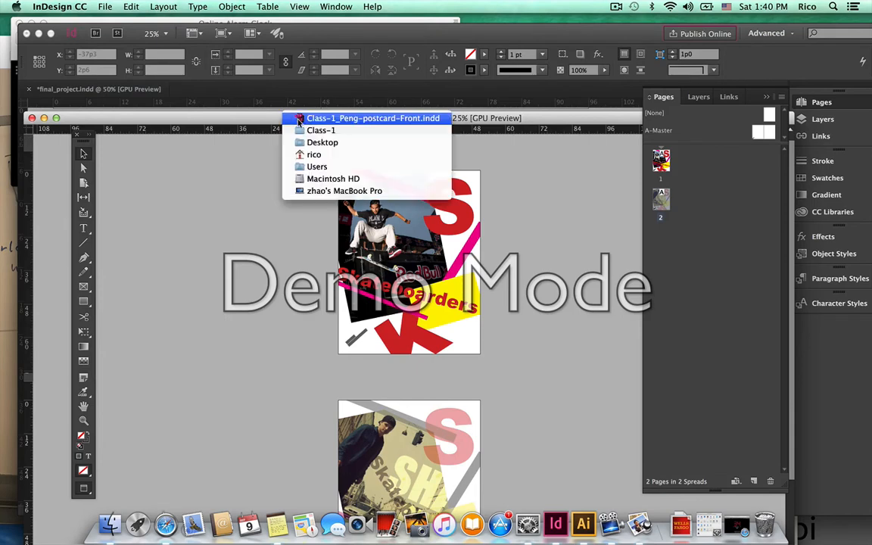
pyautogui.click(302, 133)
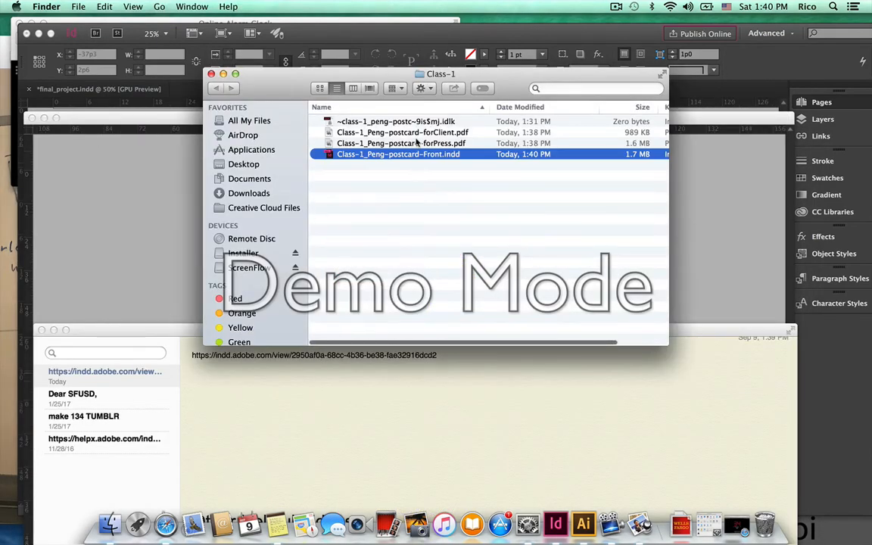
pyautogui.click(416, 133)
pyautogui.click(414, 143)
pyautogui.click(411, 133)
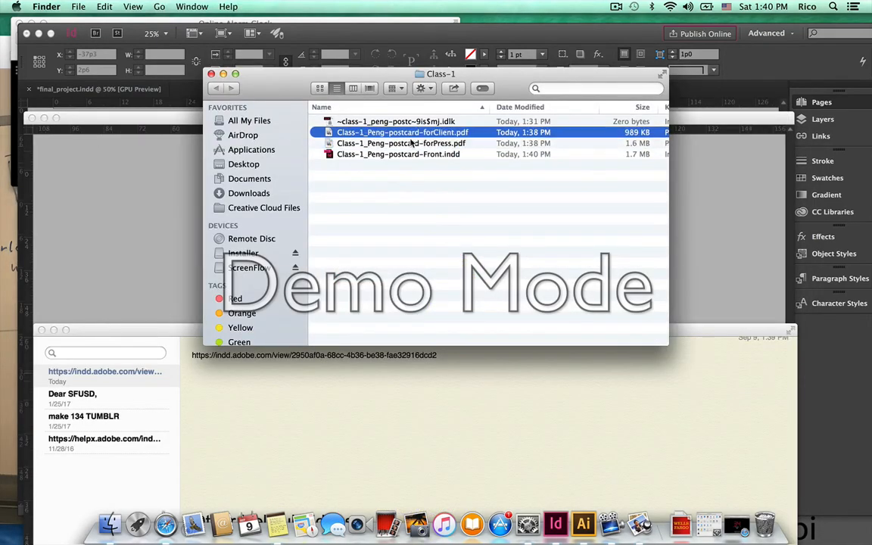
pyautogui.click(411, 142)
pyautogui.rightClick(411, 143)
pyautogui.moveTo(454, 157)
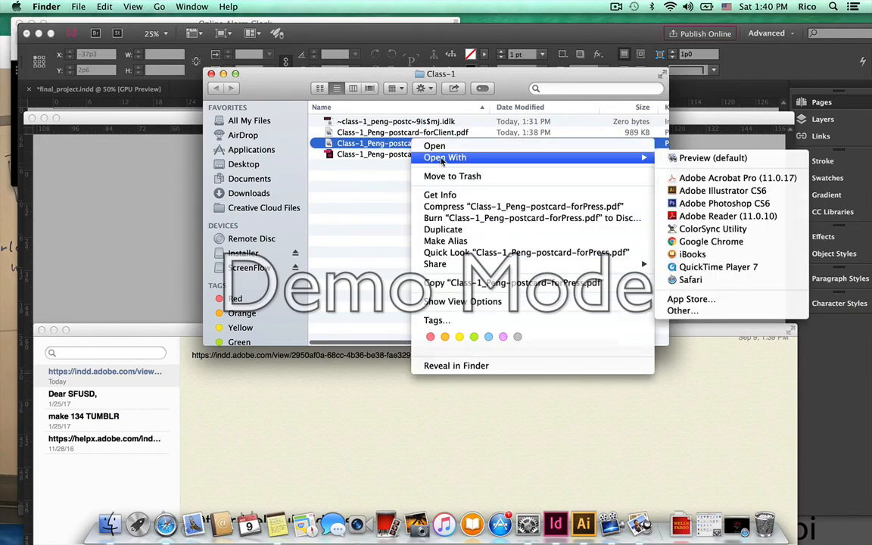
pyautogui.click(684, 180)
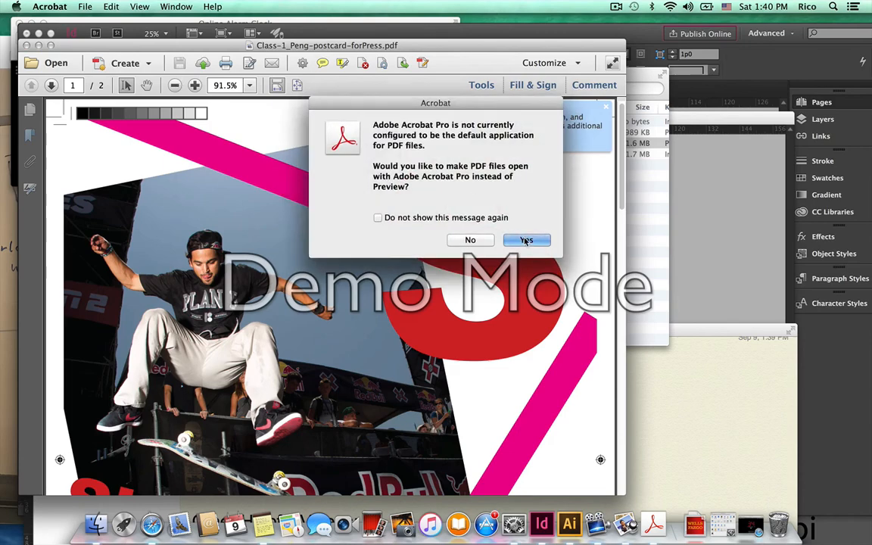
# Make Acrobat the default PDF app, zoom out, review both forPress pages, then close it.
pyautogui.click(526, 241)
pyautogui.click(175, 85)
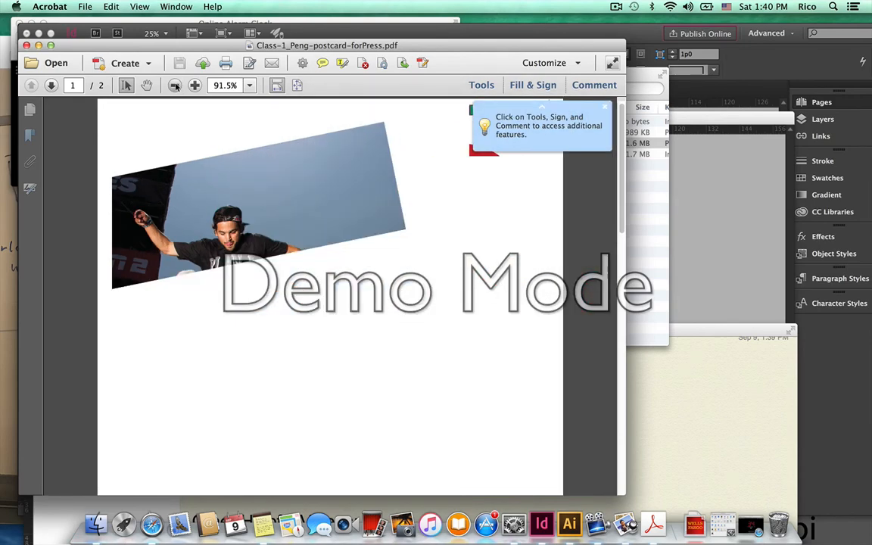
pyautogui.click(175, 85)
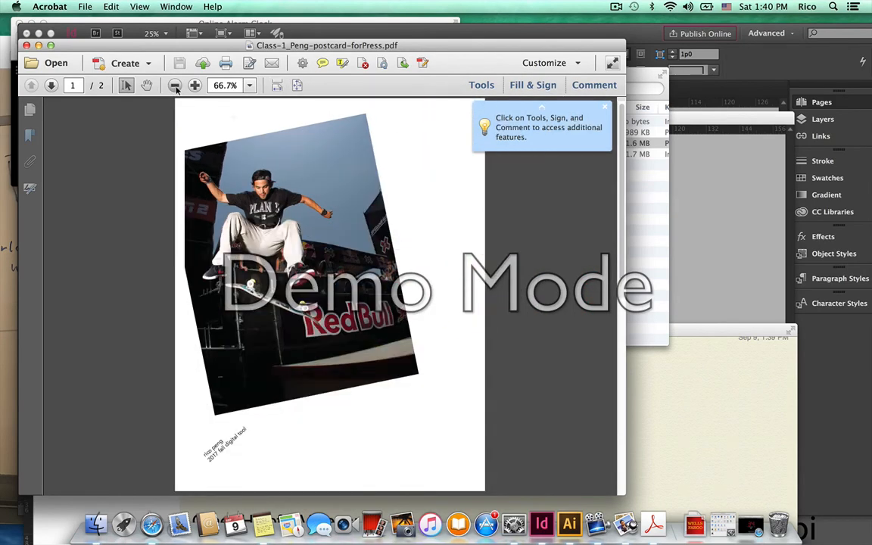
pyautogui.click(175, 85)
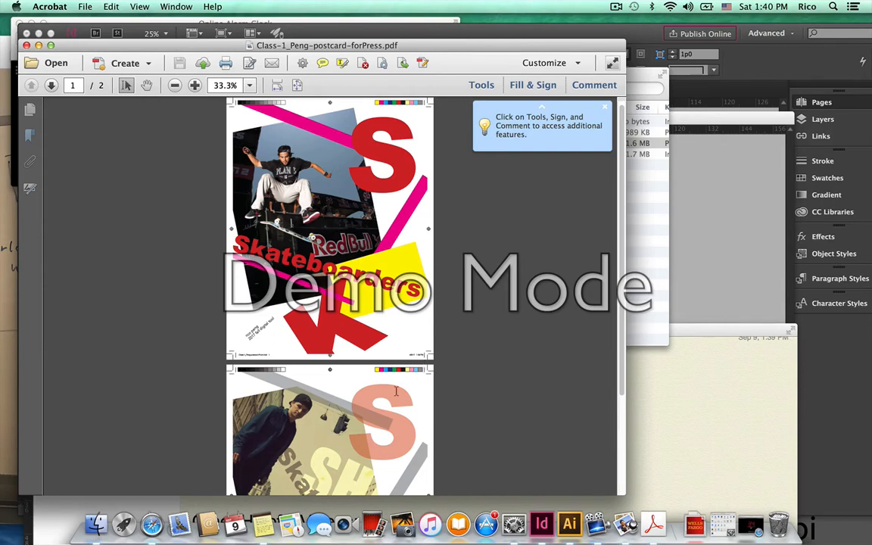
pyautogui.scroll(-2, 395, 390)
pyautogui.click(51, 46)
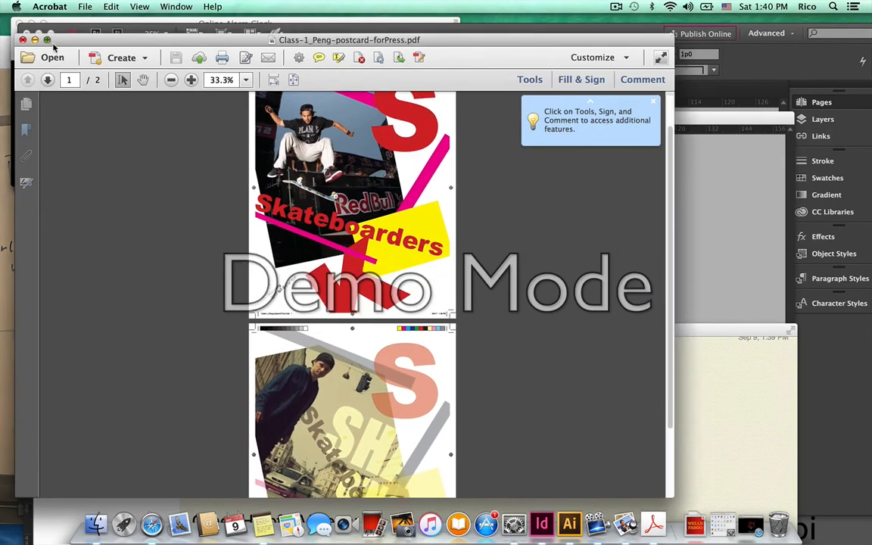
pyautogui.click(33, 60)
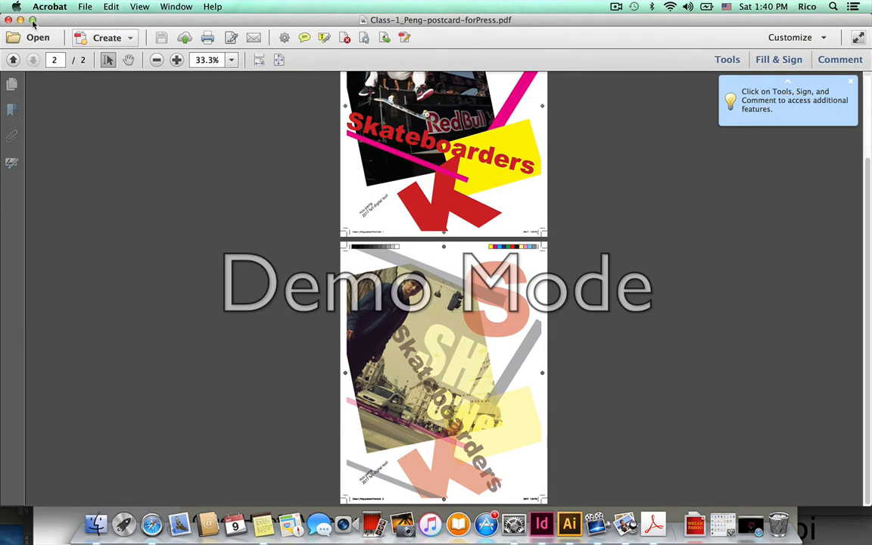
pyautogui.click(9, 20)
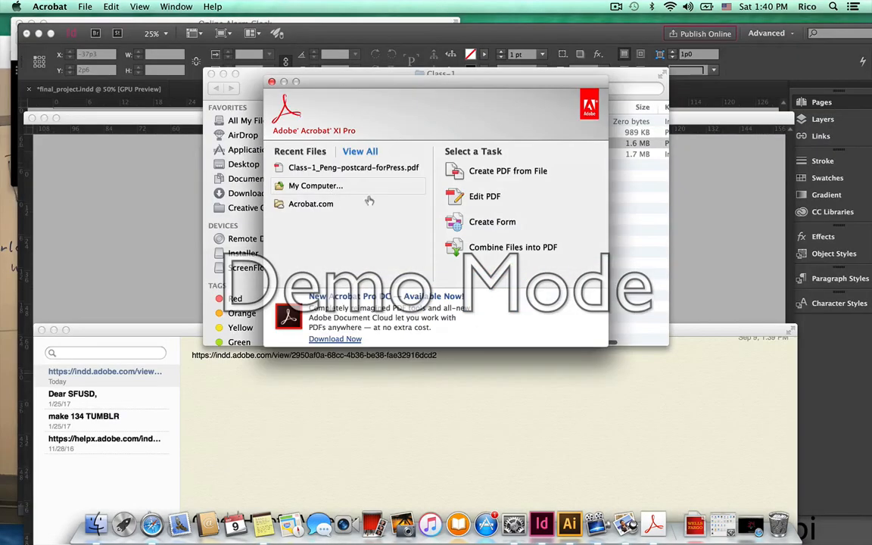
# Open the forClient PDF, zoom to 66.7%, check both pages, then close it.
pyautogui.click(272, 82)
pyautogui.click(452, 133)
pyautogui.doubleClick(453, 133)
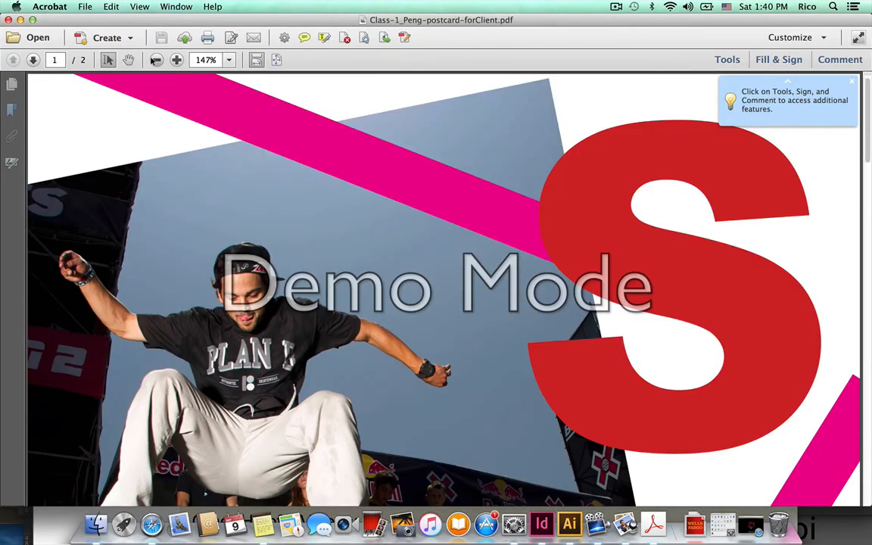
pyautogui.click(156, 60)
pyautogui.click(156, 62)
pyautogui.click(156, 61)
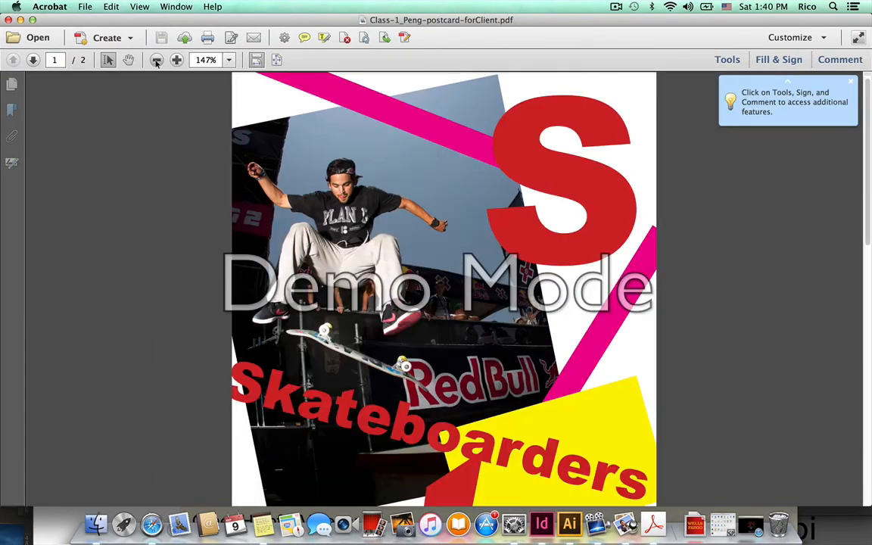
pyautogui.click(156, 61)
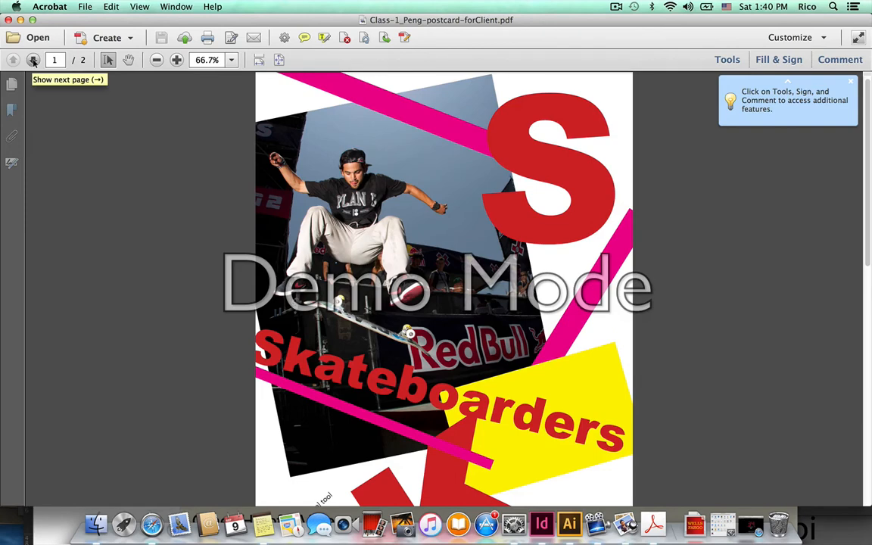
pyautogui.click(33, 60)
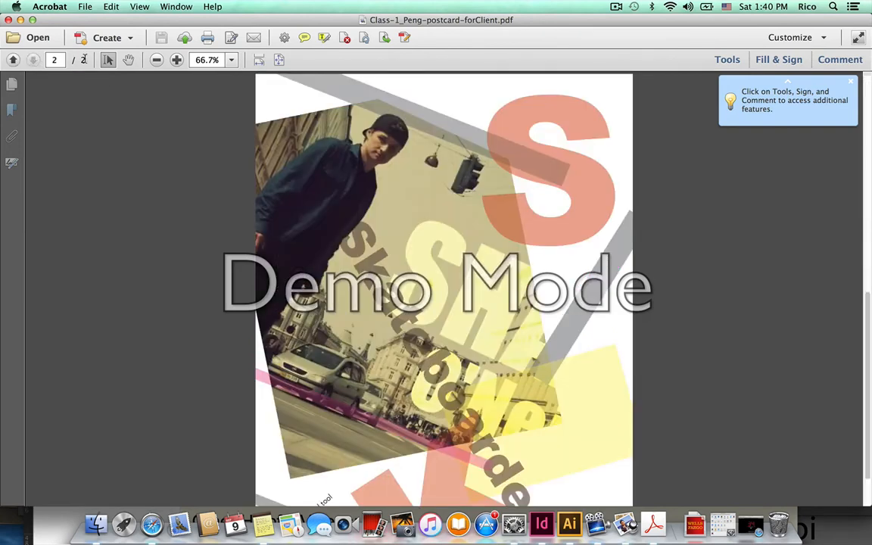
pyautogui.click(8, 21)
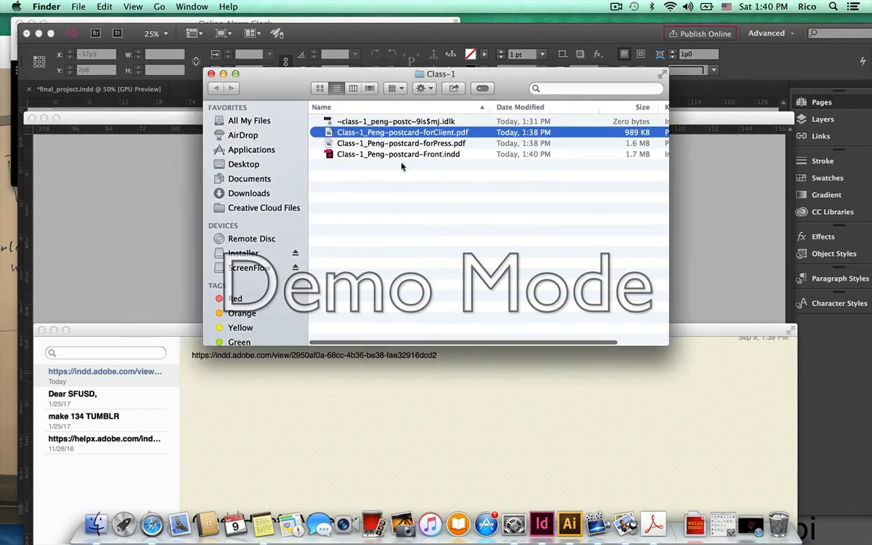
# Open Class-1_Peng-postcard-Front.indd and bring up its Package summary.
pyautogui.doubleClick(399, 154)
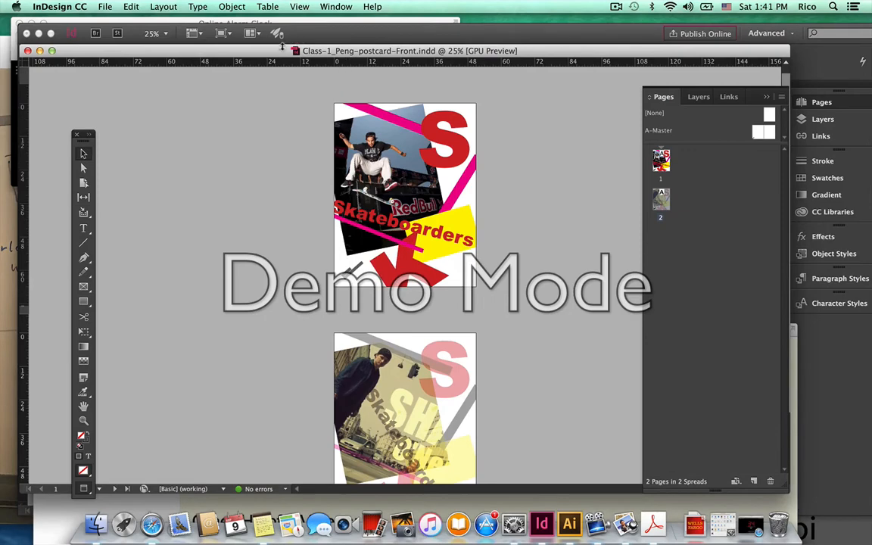
pyautogui.click(105, 6)
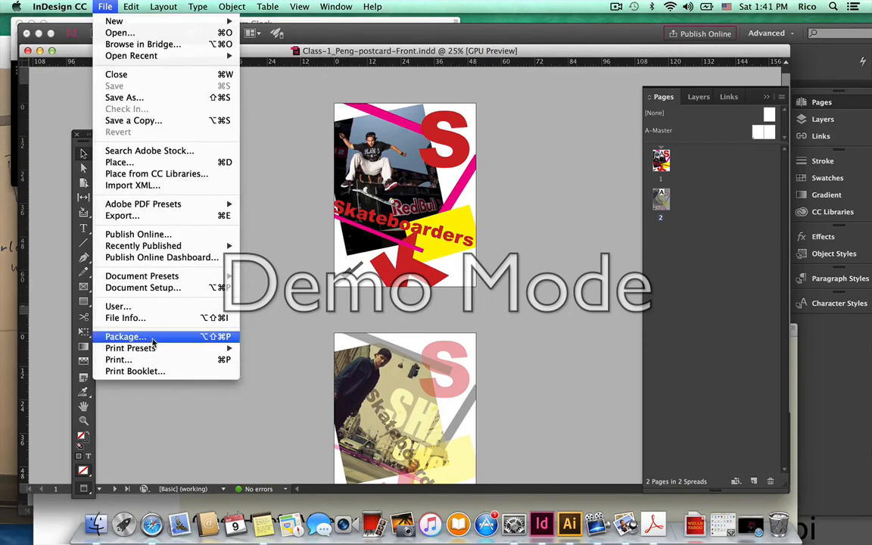
pyautogui.click(128, 336)
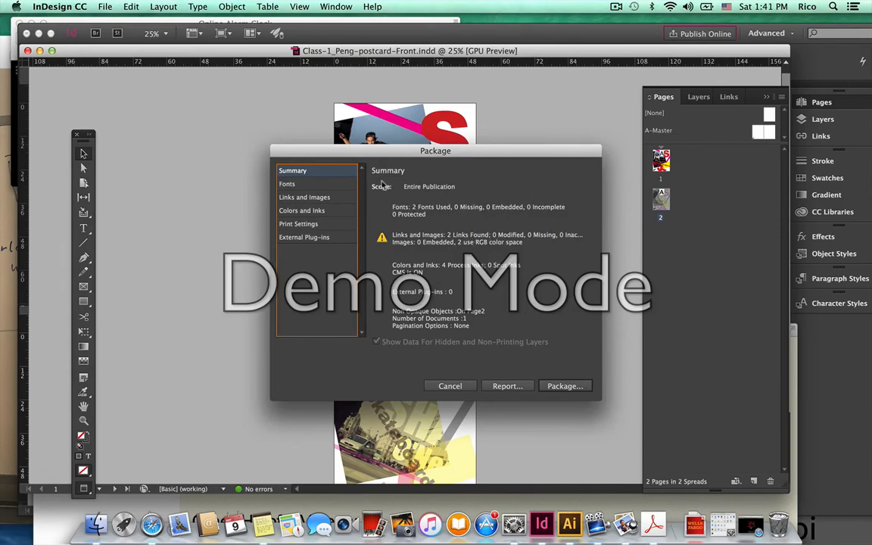
pyautogui.moveTo(330, 149); pyautogui.dragTo(477, 150)
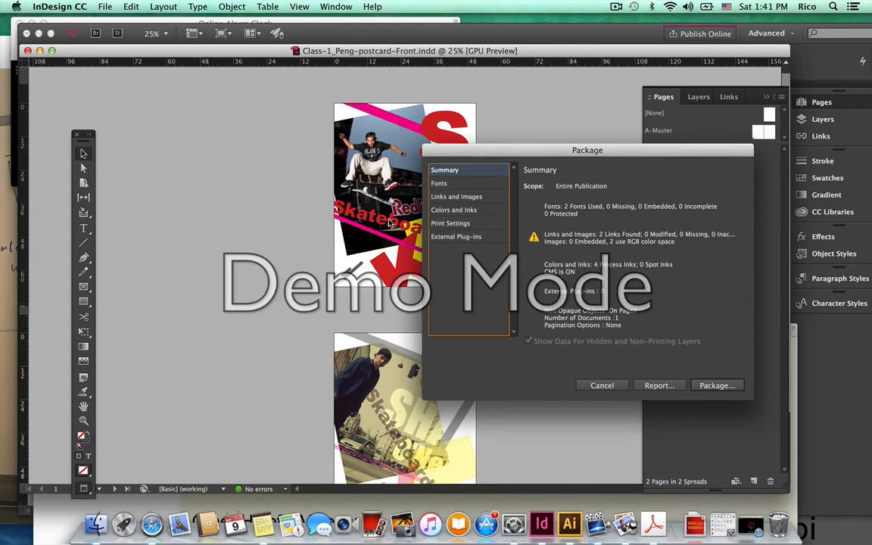
pyautogui.moveTo(512, 150); pyautogui.dragTo(405, 158)
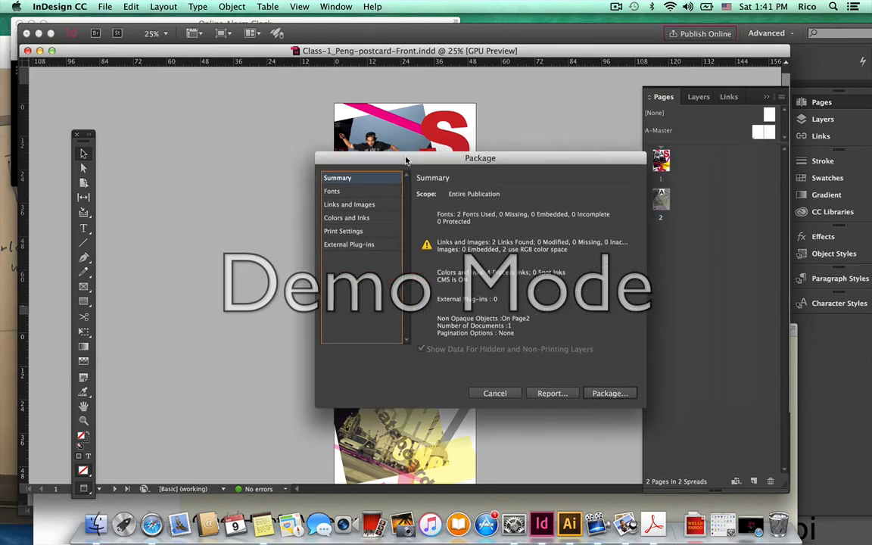
# Check the package's 2 fonts and 2 linked images, none missing, then continue to Printing Instructions.
pyautogui.click(333, 190)
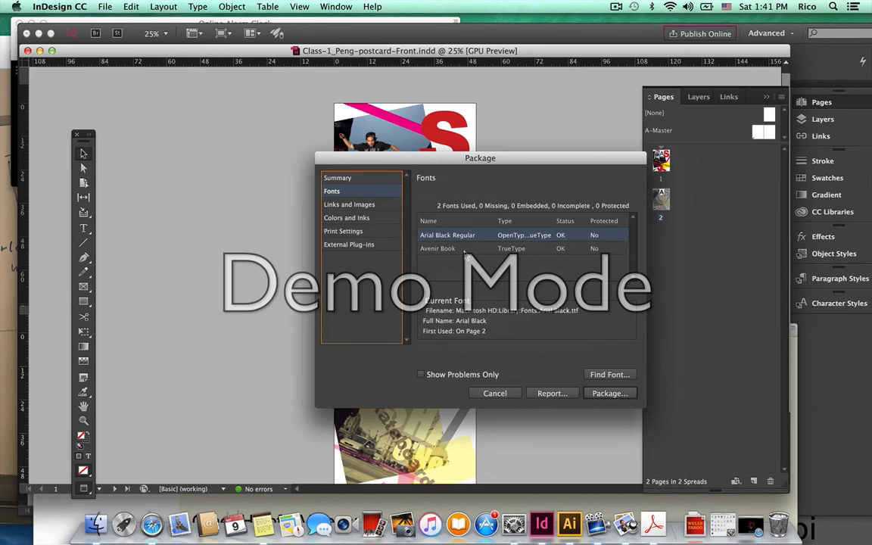
pyautogui.moveTo(402, 153); pyautogui.dragTo(552, 155)
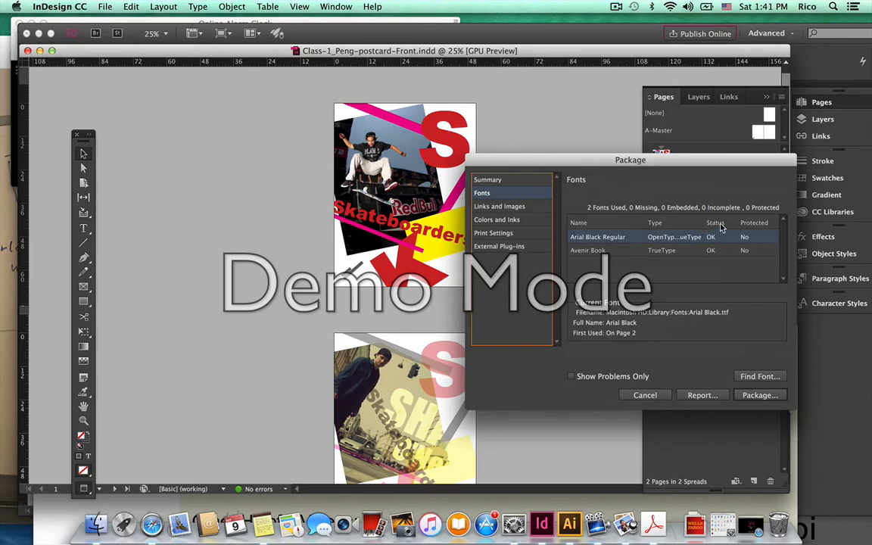
pyautogui.moveTo(625, 161); pyautogui.dragTo(499, 165)
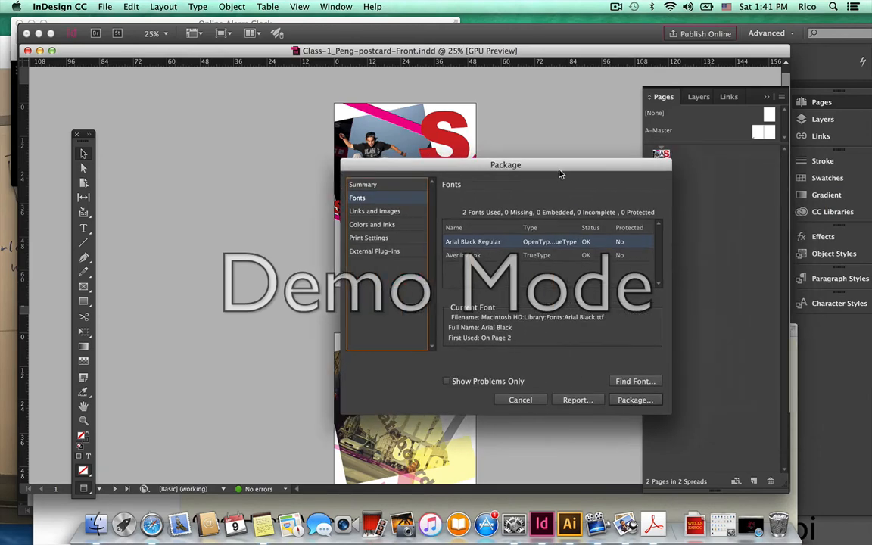
pyautogui.click(413, 212)
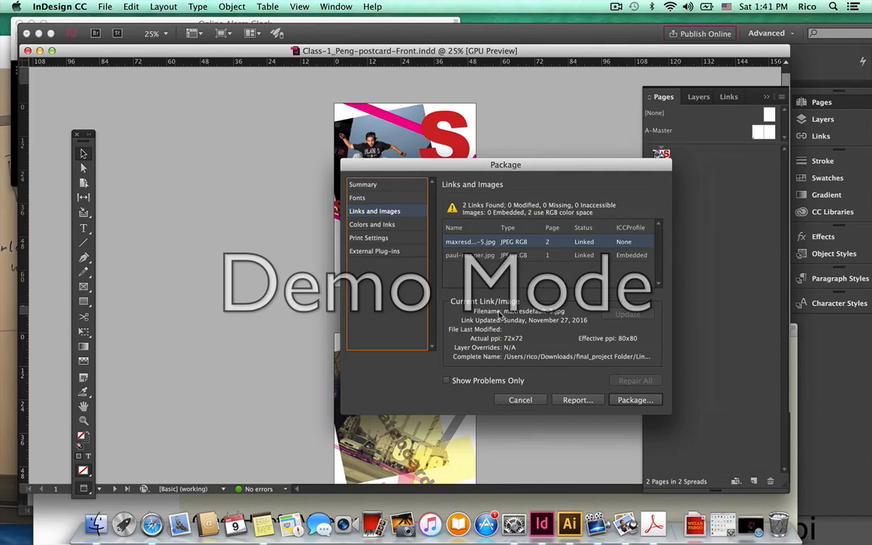
pyautogui.click(648, 403)
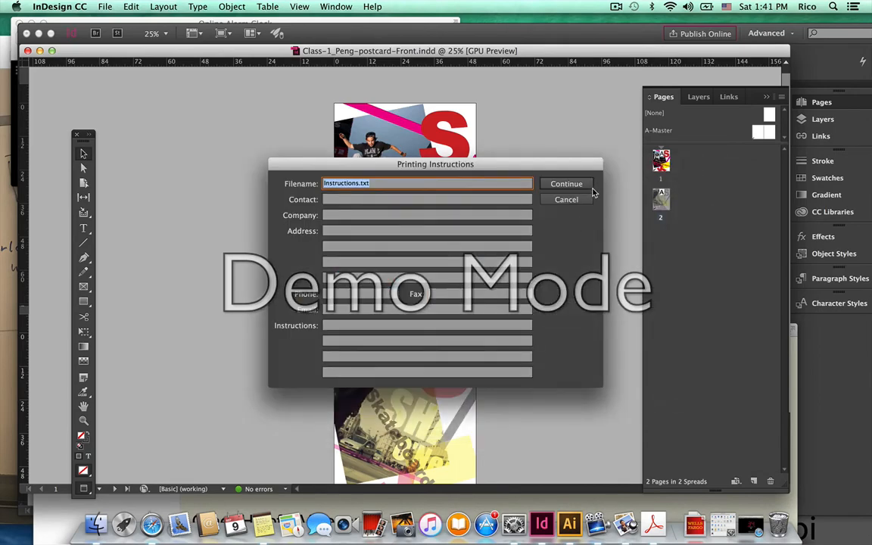
# Skip the printing instructions and set the package's PDF preset to [Smallest File Size].
pyautogui.click(583, 187)
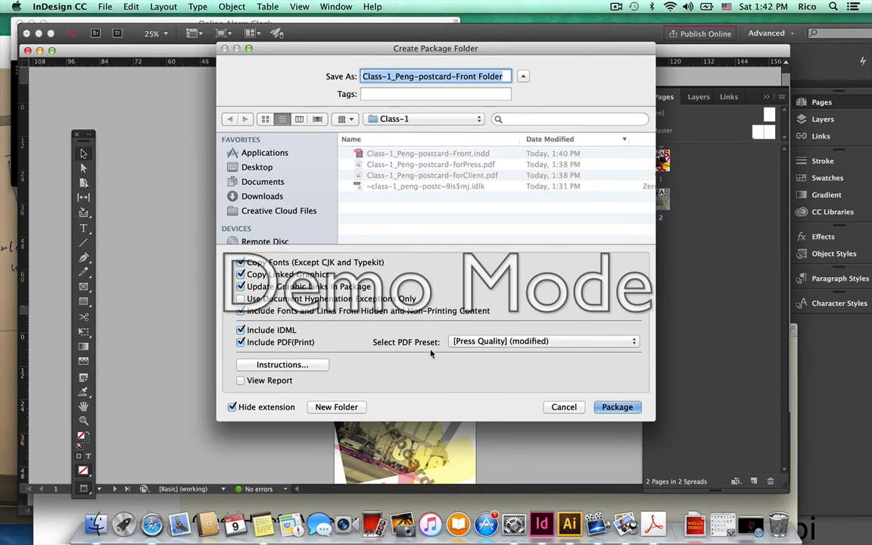
pyautogui.click(492, 342)
pyautogui.click(507, 353)
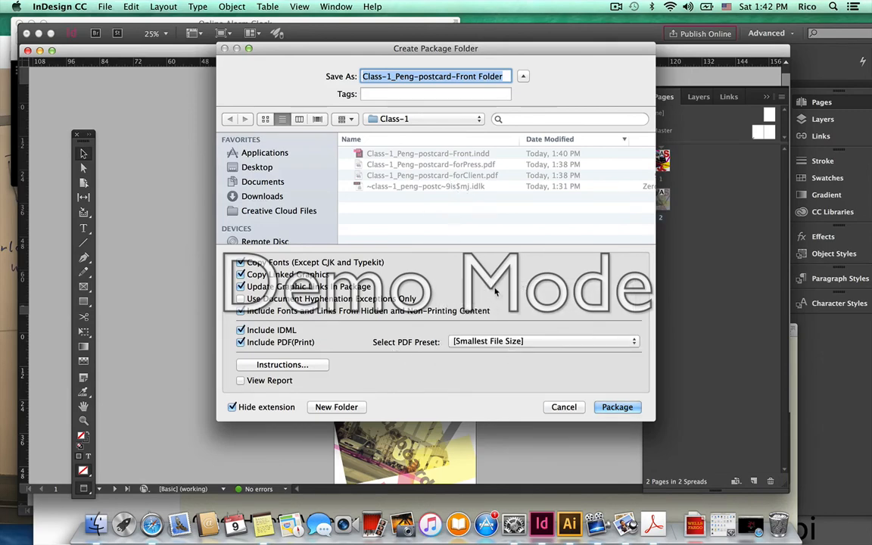
pyautogui.click(515, 341)
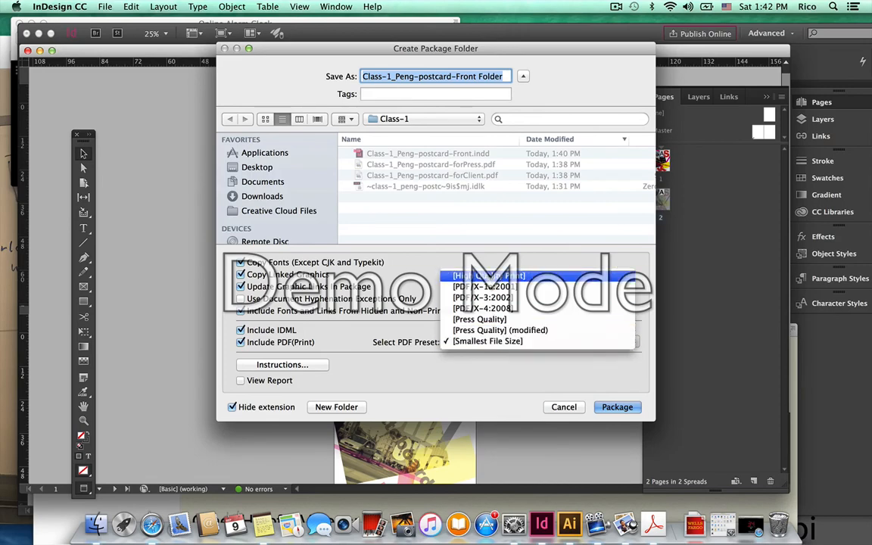
pyautogui.click(488, 341)
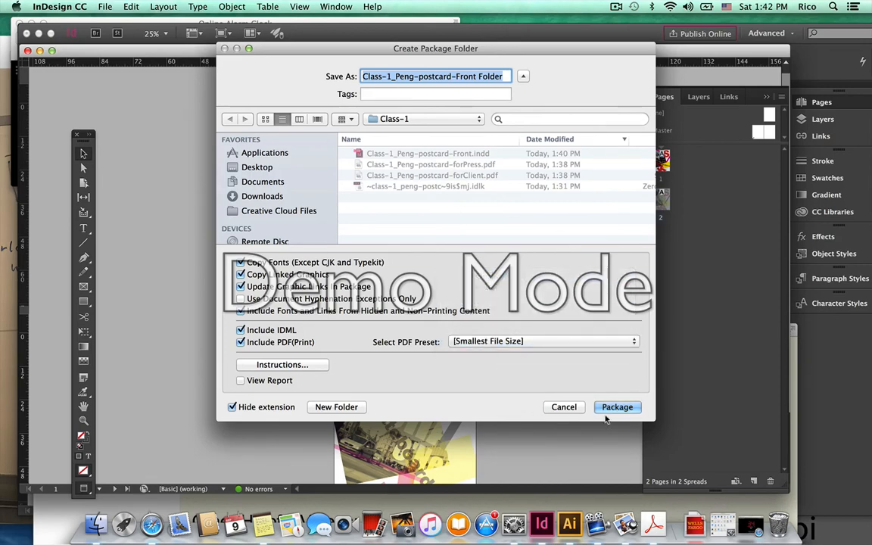
# Create the package, accepting the font and transparency warnings, then save the postcard.
pyautogui.click(616, 406)
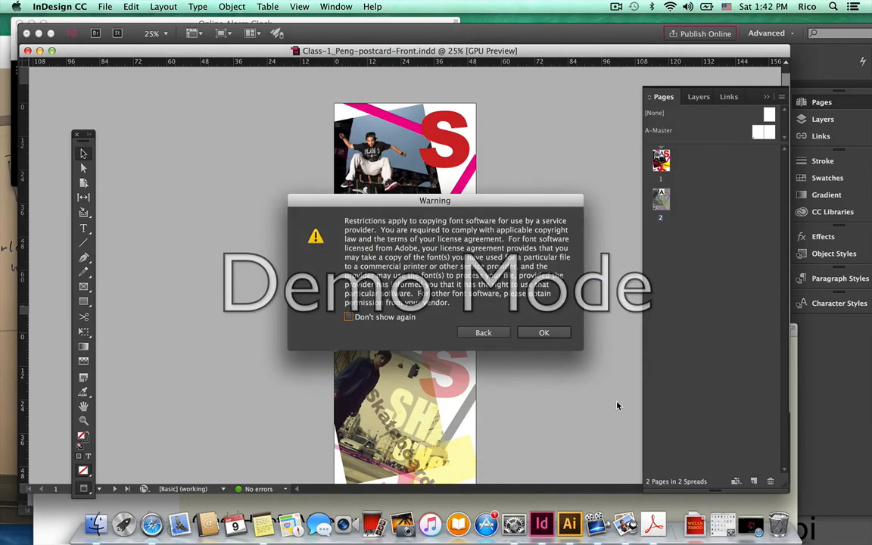
pyautogui.click(558, 333)
pyautogui.click(553, 316)
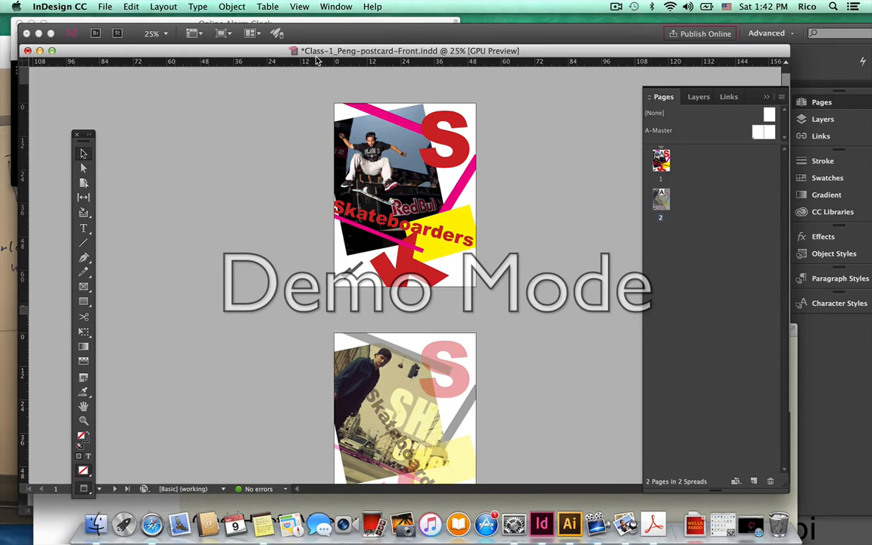
pyautogui.click(104, 6)
pyautogui.click(118, 85)
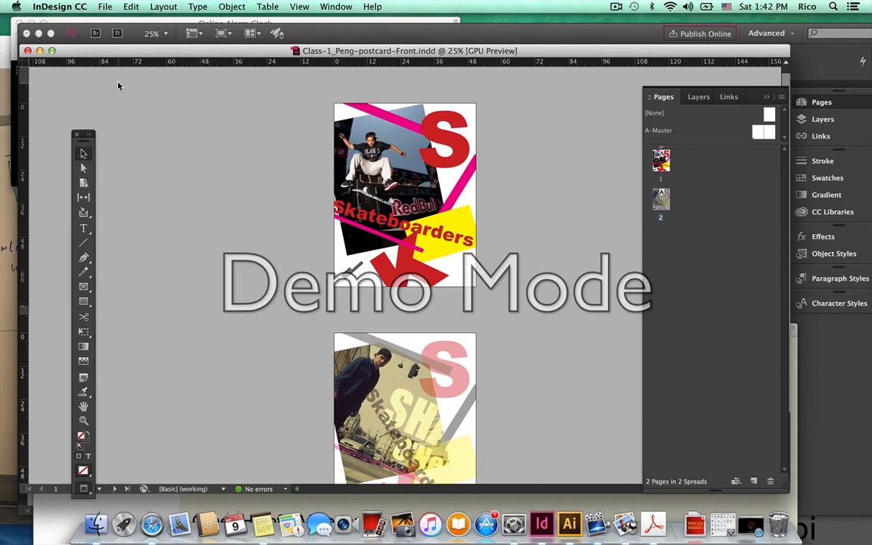
# Close the postcard and final_project.indd, then bring the Class-1 Finder window forward.
pyautogui.press('super+w')
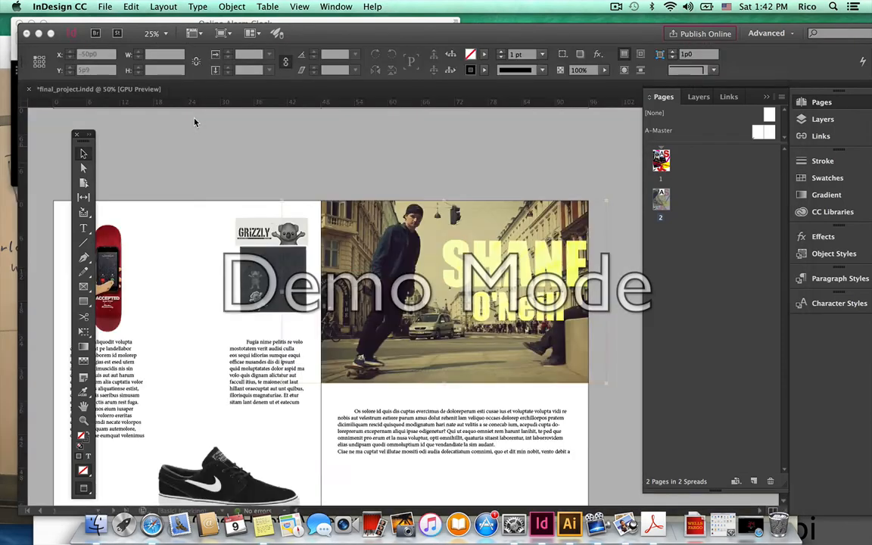
pyautogui.click(288, 148)
pyautogui.press('w')
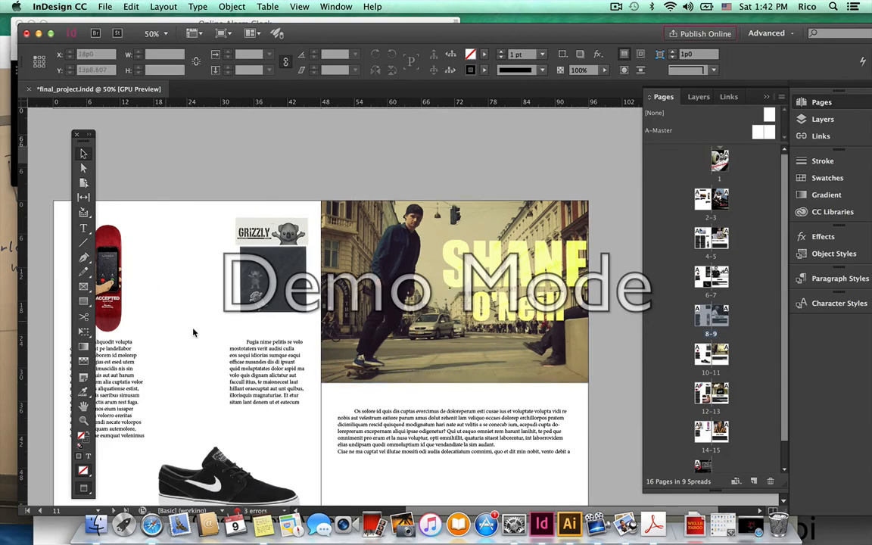
pyautogui.moveTo(112, 91); pyautogui.dragTo(161, 133)
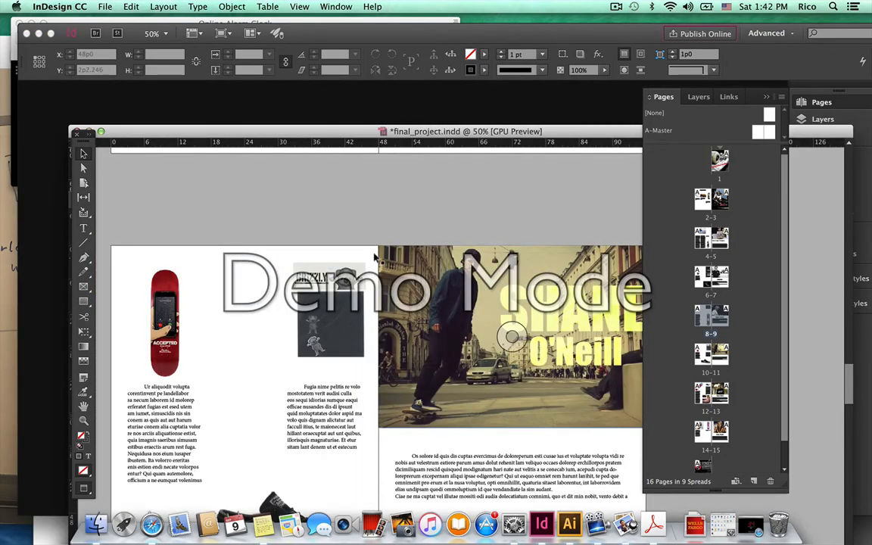
pyautogui.press('super+w')
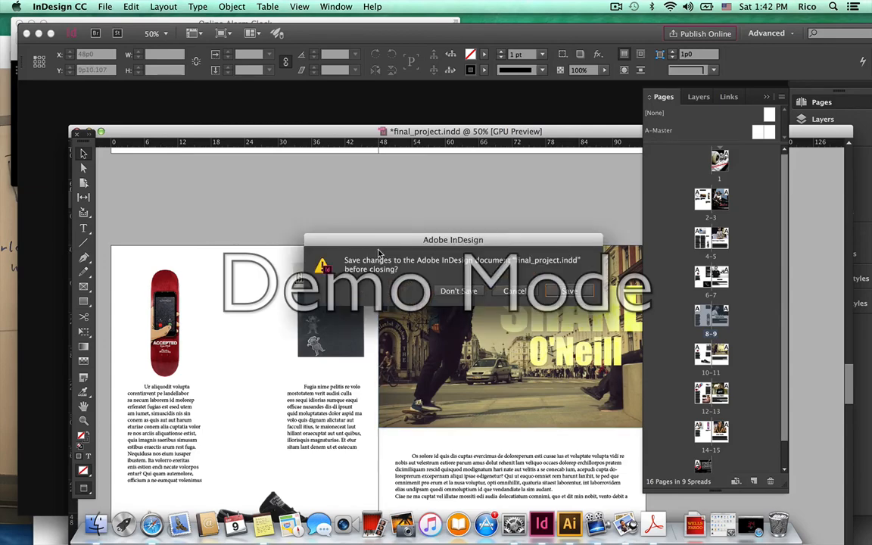
pyautogui.click(460, 289)
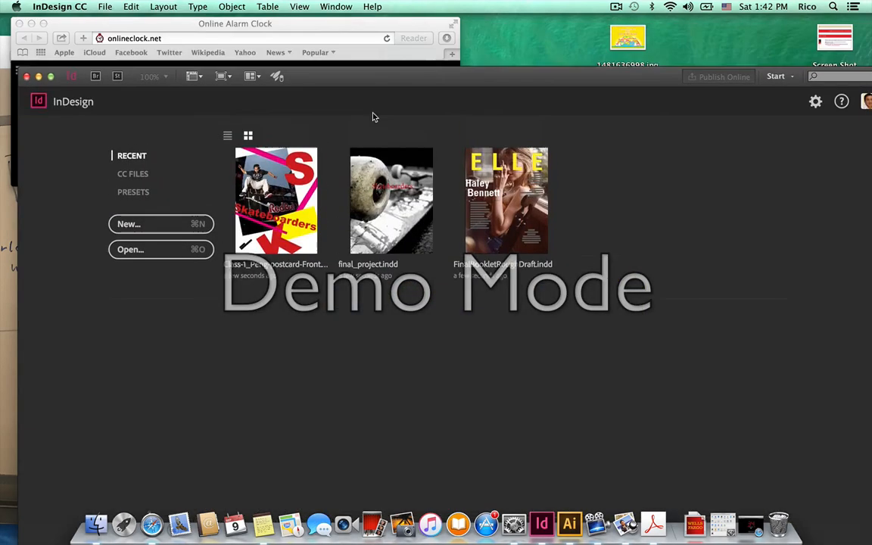
pyautogui.moveTo(372, 117); pyautogui.dragTo(387, 442)
pyautogui.click(432, 233)
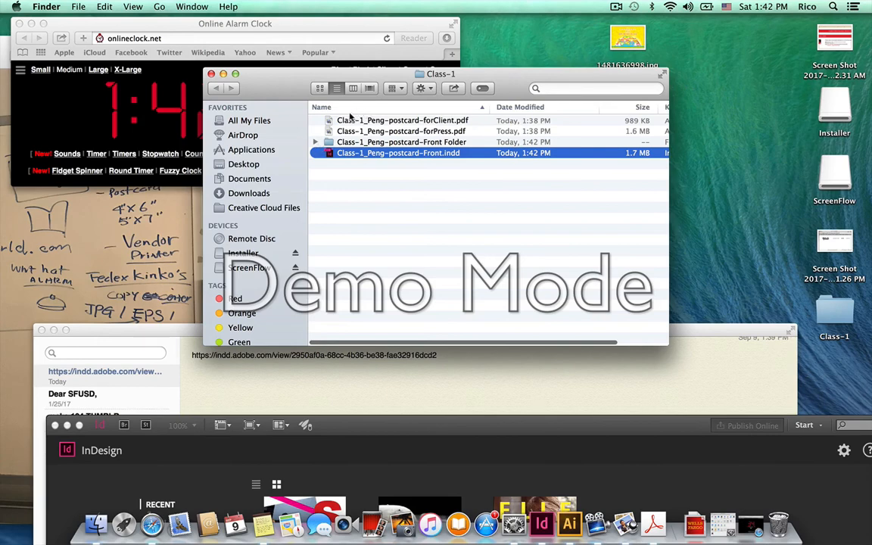
# Expand Class-1_Peng-postcard-Front Folder and its Links folder to see the packaged contents.
pyautogui.click(316, 143)
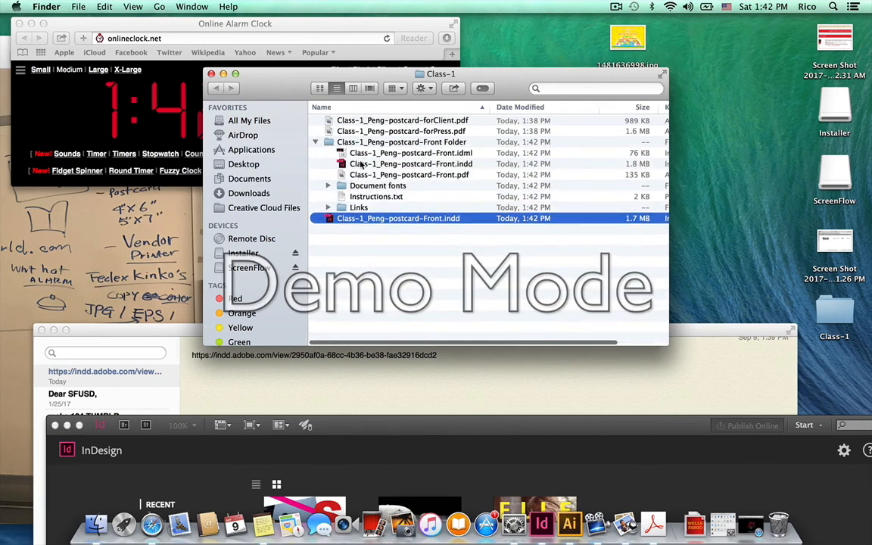
pyautogui.click(315, 143)
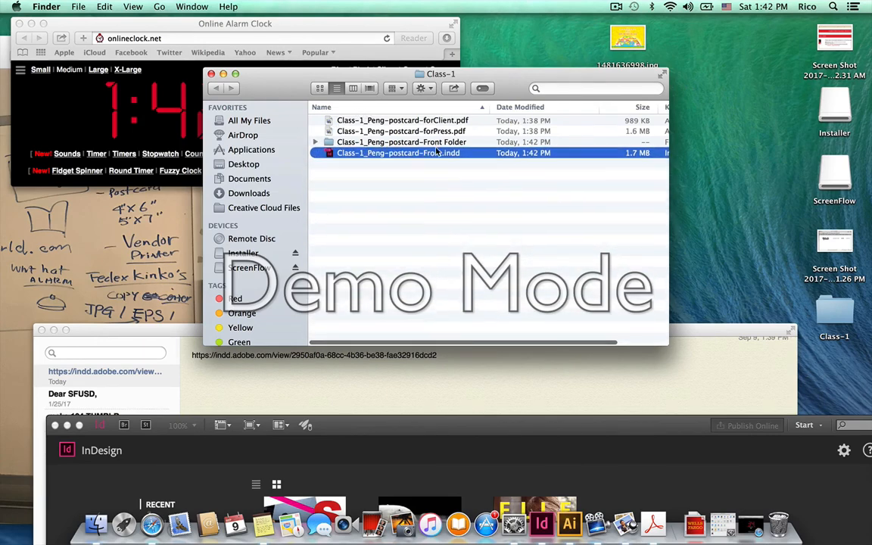
pyautogui.click(391, 132)
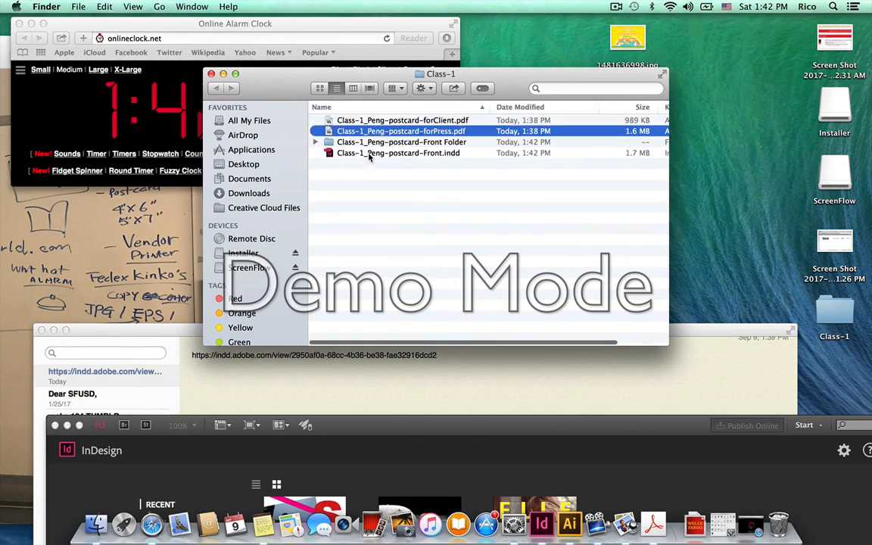
pyautogui.click(369, 154)
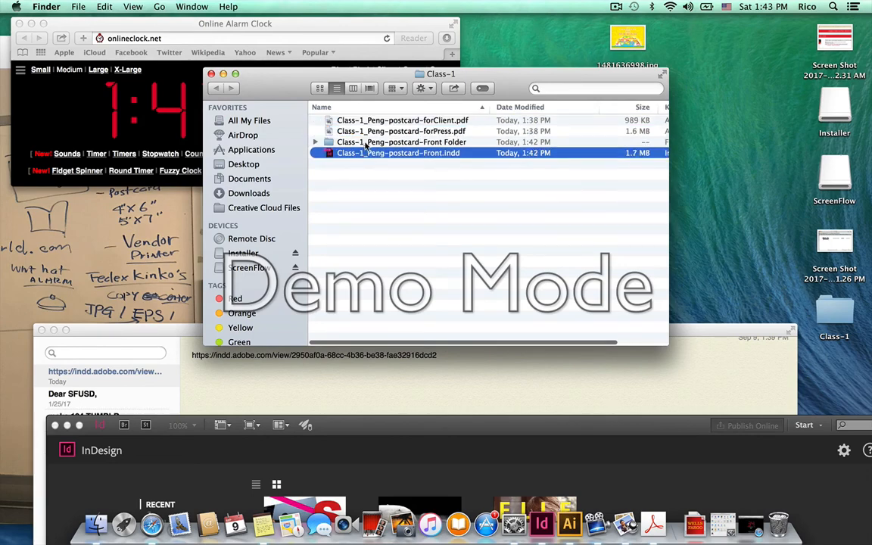
pyautogui.click(368, 143)
pyautogui.click(315, 142)
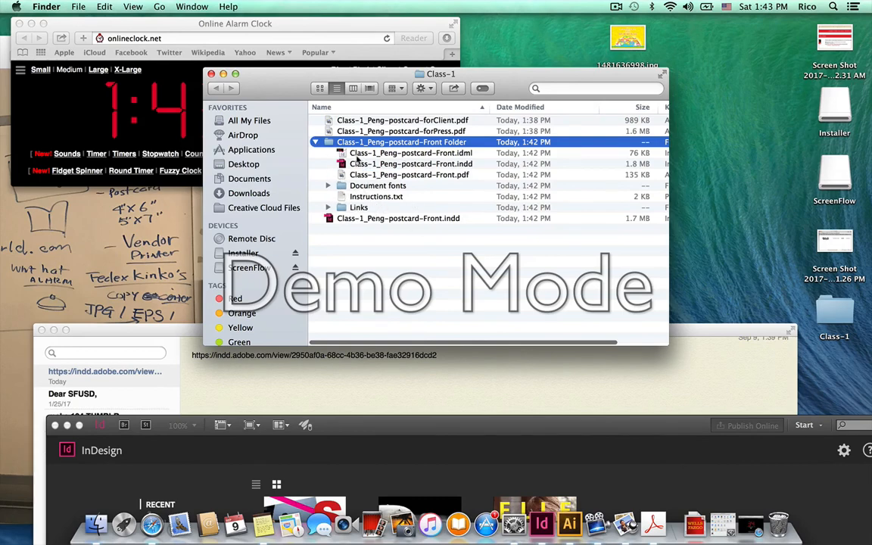
pyautogui.click(328, 208)
# Quick Look maxresdefault-5.jpg and paul-rodriguez_wallpaper.jpg, then collapse the Front Folder.
pyautogui.click(379, 218)
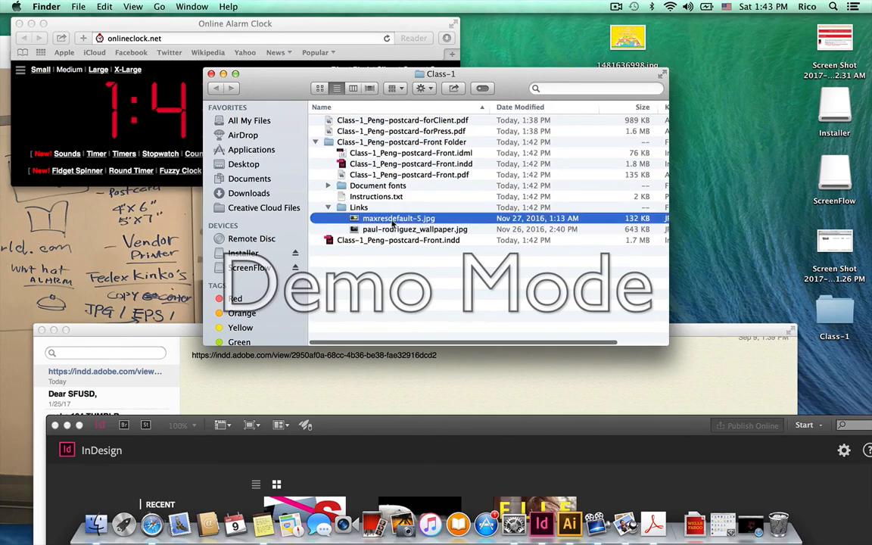
pyautogui.click(393, 230)
pyautogui.press('space')
pyautogui.press('space')
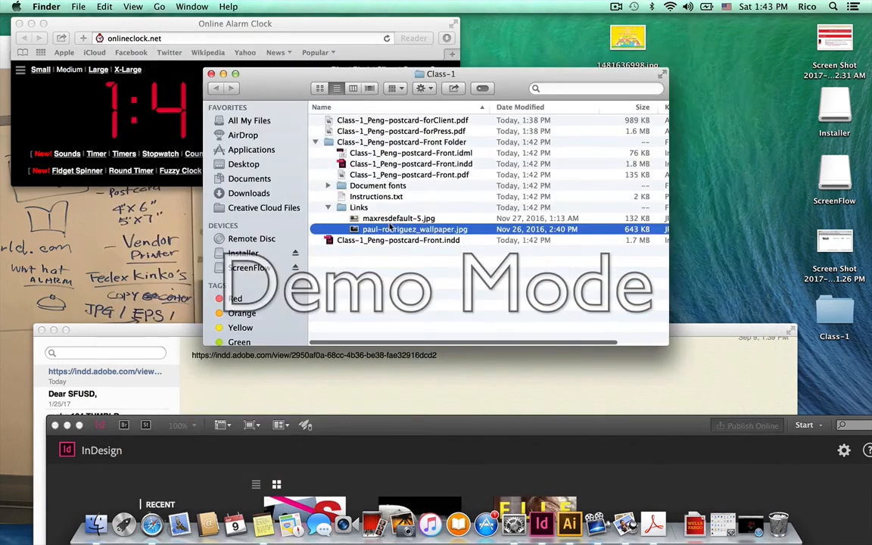
pyautogui.press('Up')
pyautogui.press('space')
pyautogui.press('space')
pyautogui.click(315, 143)
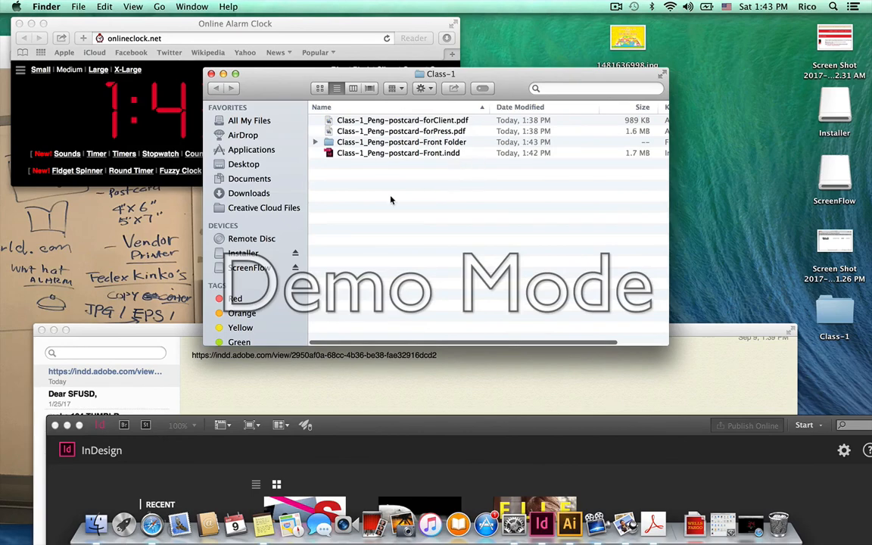
# Switch the Finder window to the Desktop folder and close it.
pyautogui.keyDown('super'); pyautogui.click(420, 75); pyautogui.keyUp('super')
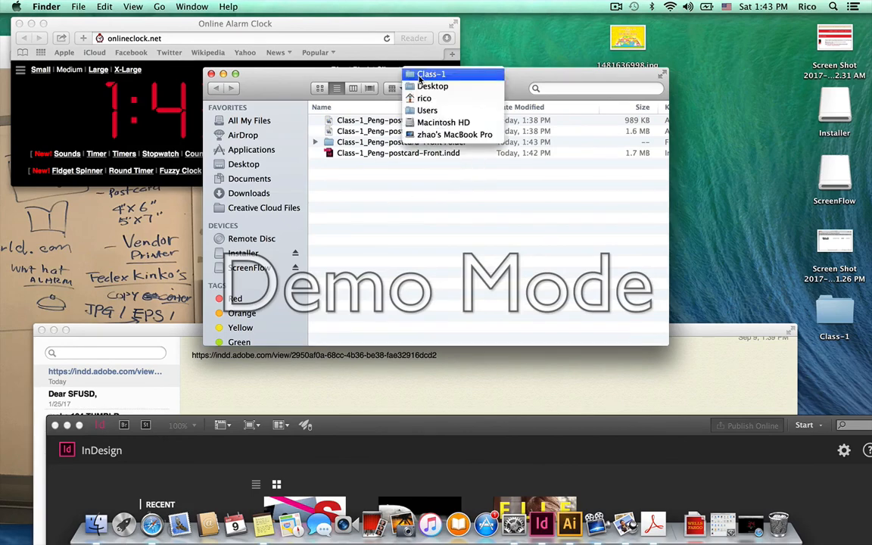
pyautogui.click(422, 86)
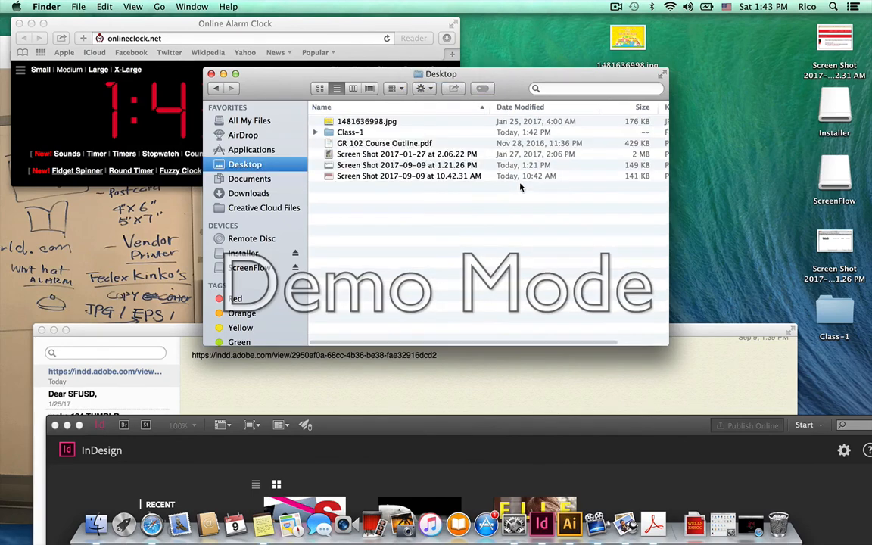
pyautogui.click(211, 74)
# Compress the Class-1 desktop folder and place Class-1.zip beside it.
pyautogui.moveTo(866, 307); pyautogui.dragTo(660, 102)
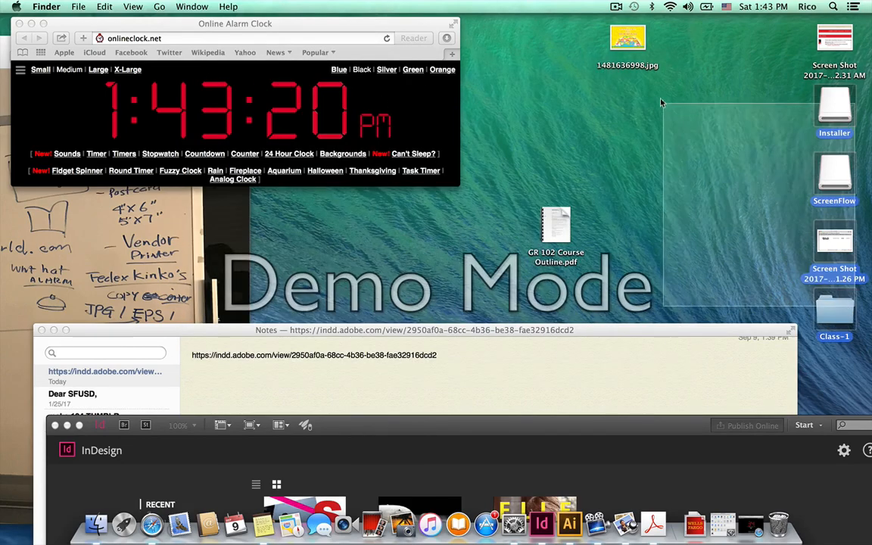
pyautogui.moveTo(834, 310); pyautogui.dragTo(660, 149)
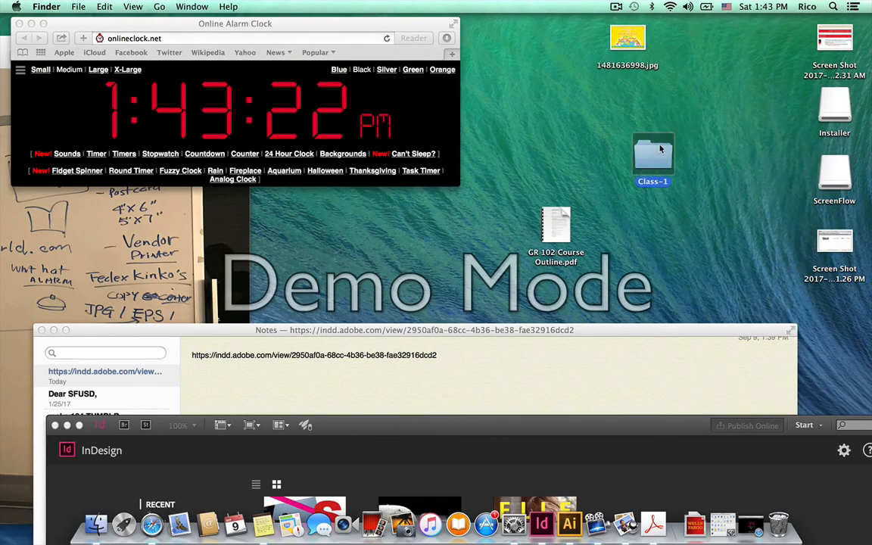
pyautogui.rightClick(661, 153)
pyautogui.click(698, 215)
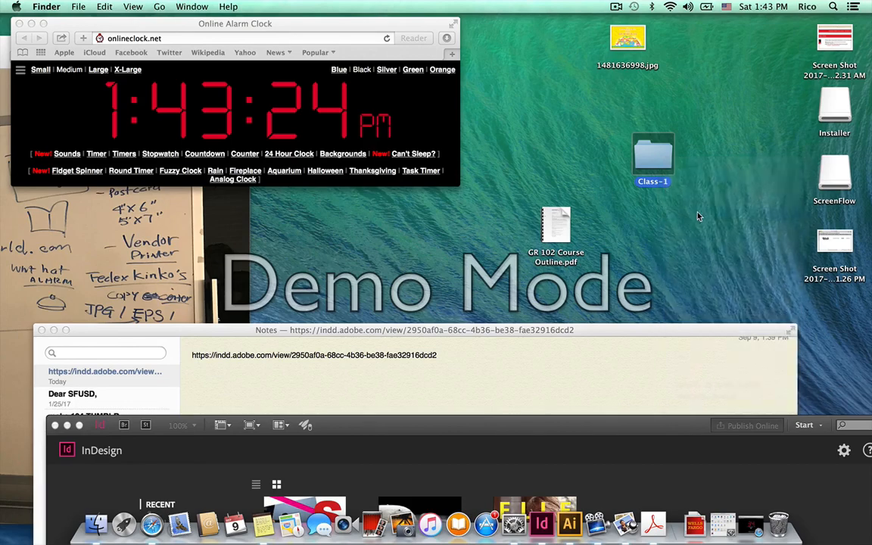
pyautogui.moveTo(840, 327); pyautogui.dragTo(720, 162)
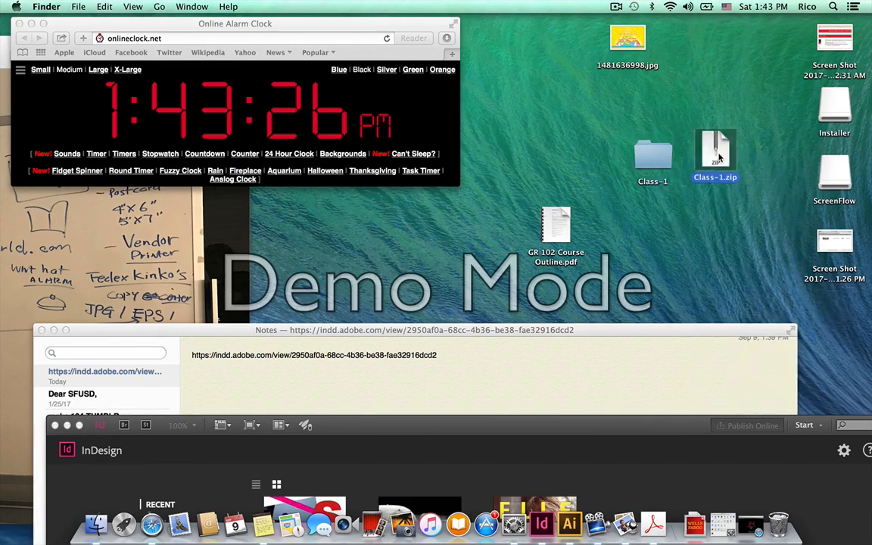
# Check Class-1.zip in Get Info, a 6.1 MB ZIP archive, then close the Info window.
pyautogui.rightClick(720, 154)
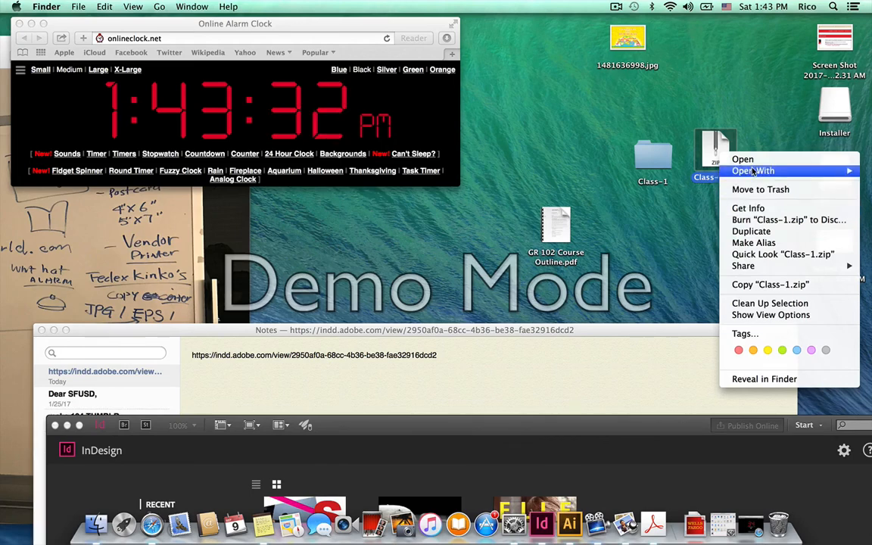
pyautogui.moveTo(753, 173)
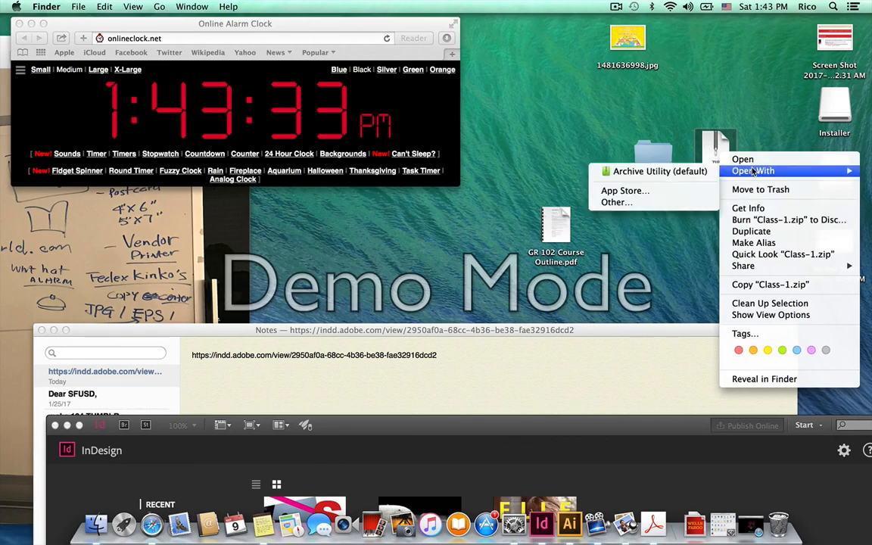
pyautogui.click(757, 208)
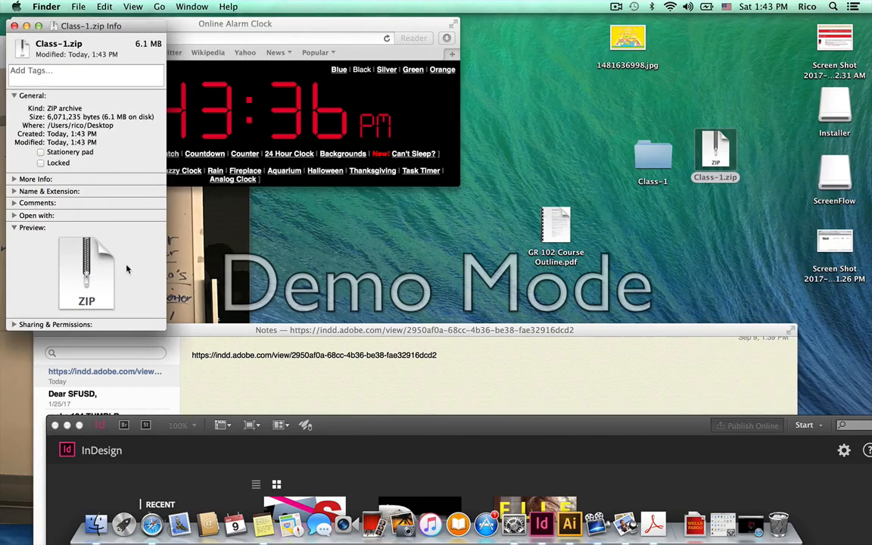
pyautogui.click(15, 26)
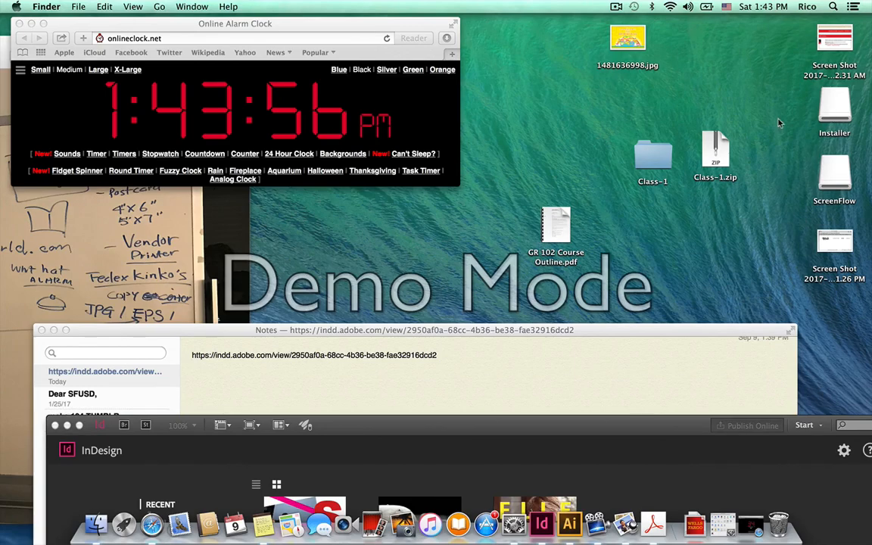
# Open a Finder window on the USB-RICO drive and create a new folder named 00.
pyautogui.moveTo(587, 330); pyautogui.dragTo(596, 257)
pyautogui.doubleClick(666, 148)
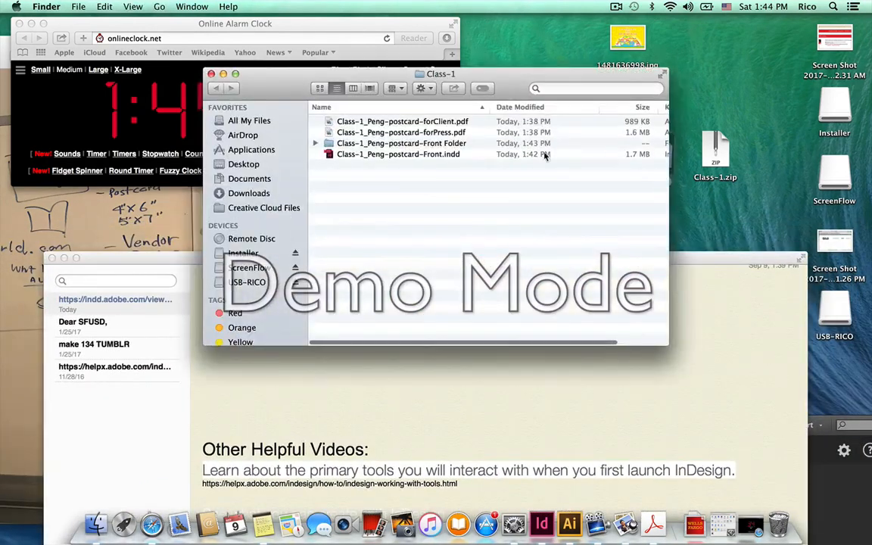
pyautogui.click(257, 281)
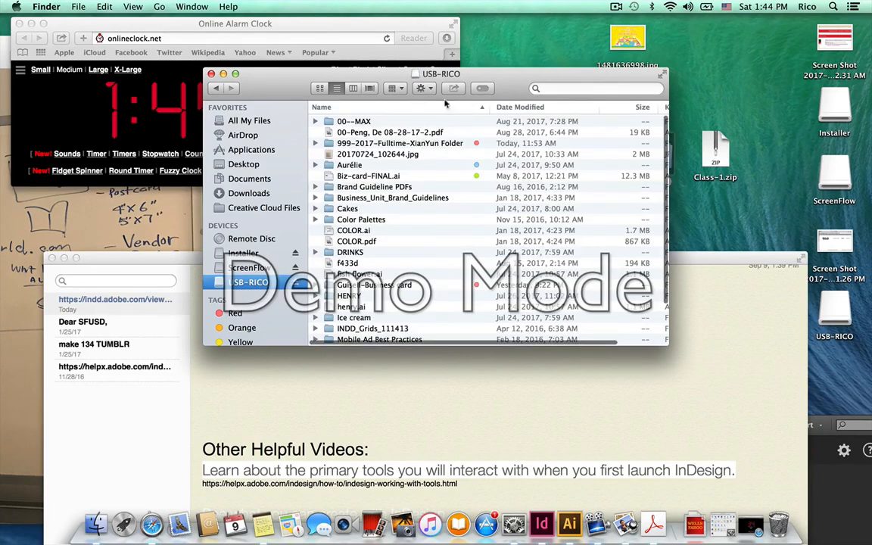
pyautogui.press('shift+super+n')
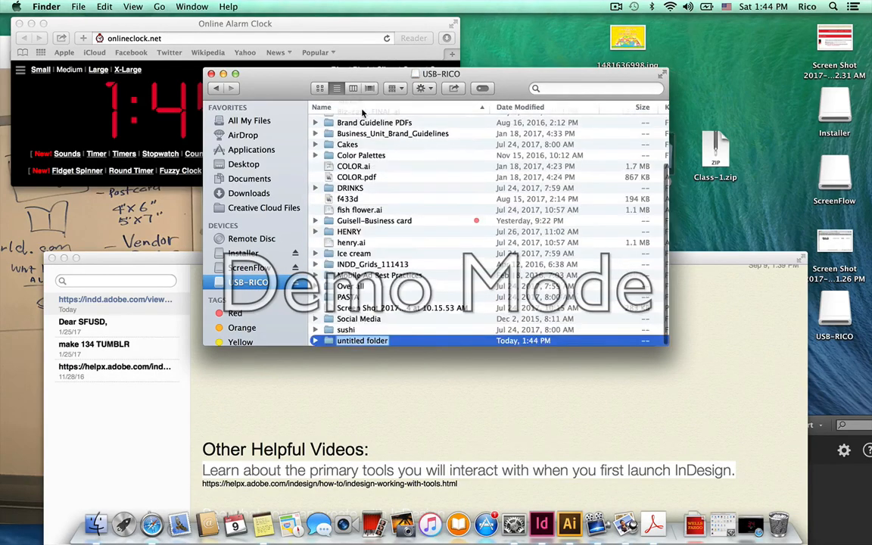
pyautogui.write('000_')
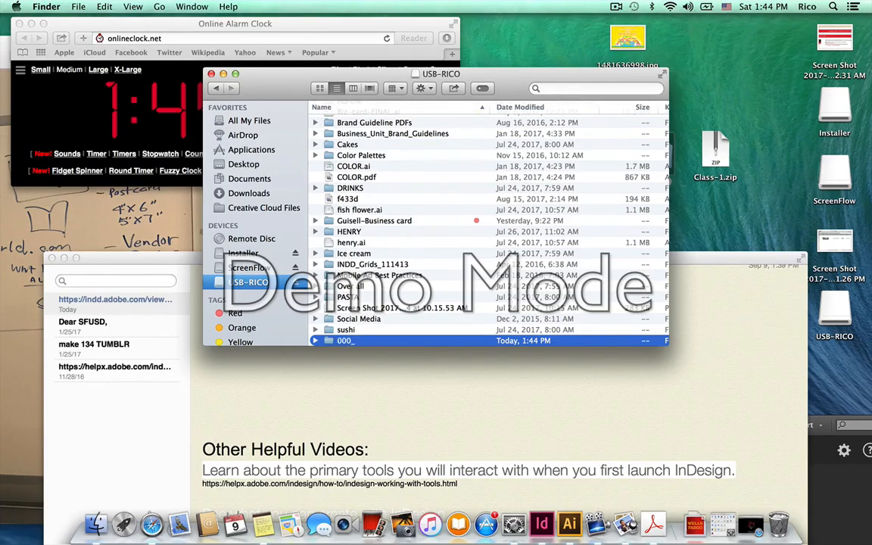
pyautogui.press('Return')
# Rename the new USB folder to 000_Class 1.
pyautogui.scroll(2, 393, 117)
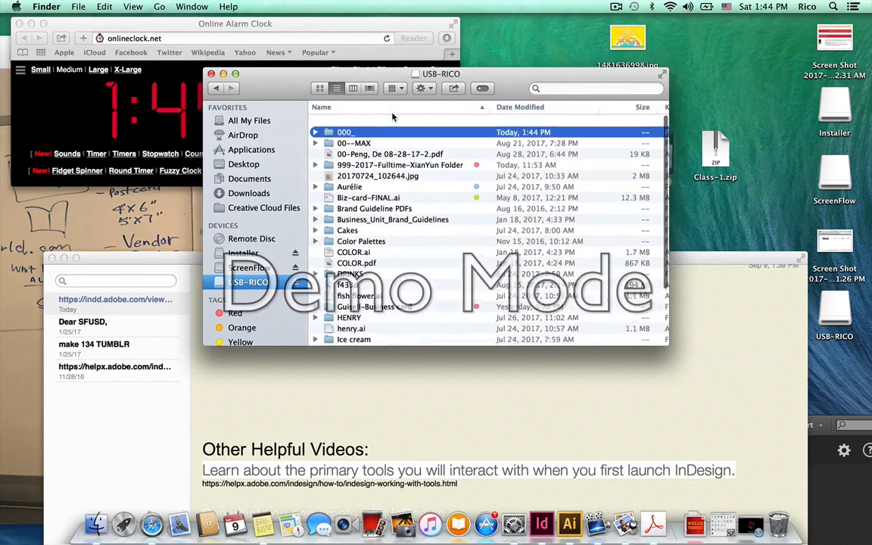
pyautogui.click(353, 124)
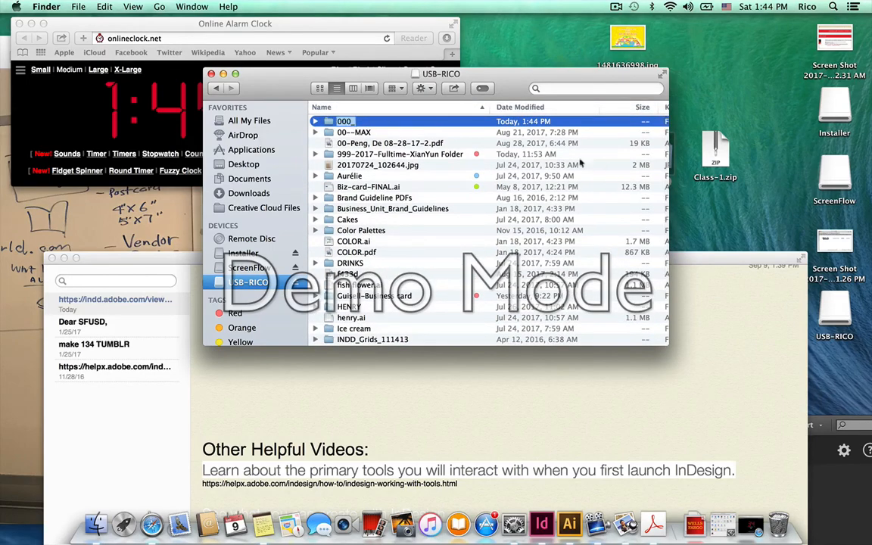
pyautogui.press('Right')
pyautogui.write('Class 1')
pyautogui.press('Return')
# Copy Class-1.zip into 000_Class 1 and dismiss the disk-not-ejected notice.
pyautogui.doubleClick(370, 122)
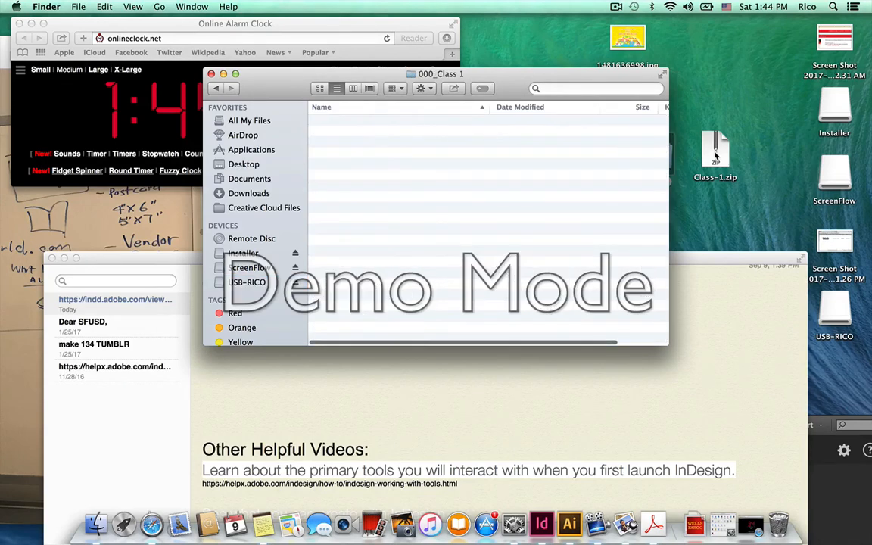
pyautogui.moveTo(715, 152); pyautogui.dragTo(523, 218)
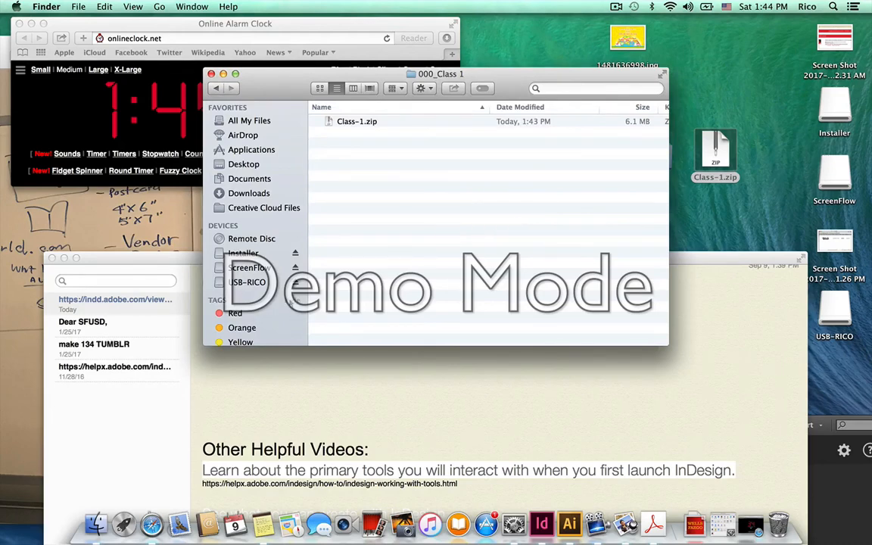
pyautogui.click(296, 283)
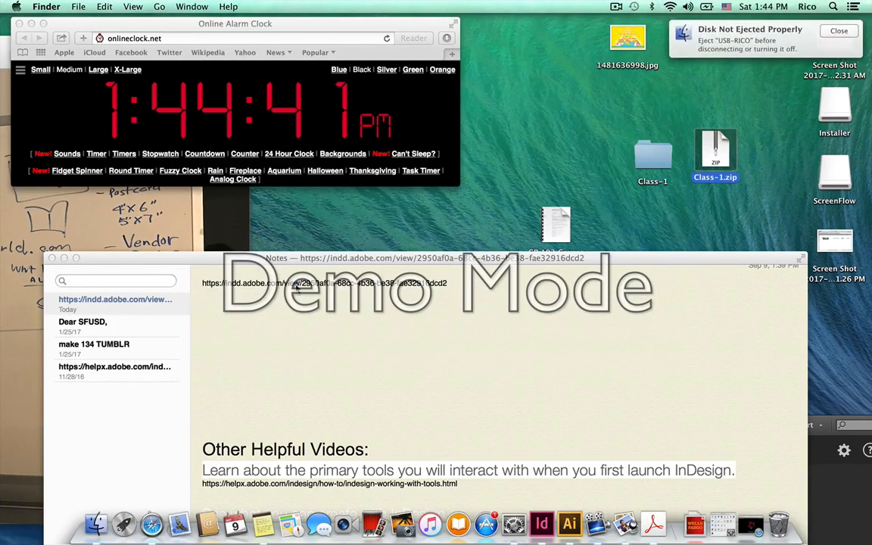
pyautogui.click(839, 31)
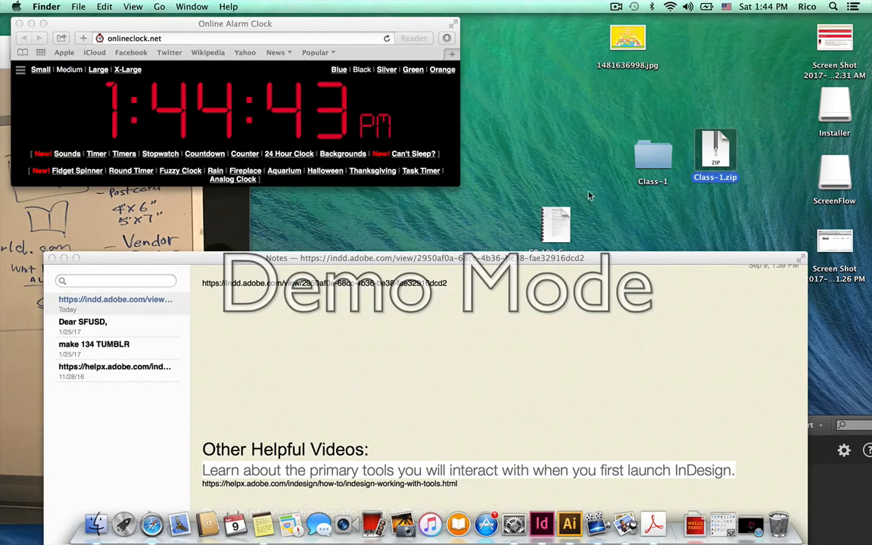
pyautogui.click(616, 7)
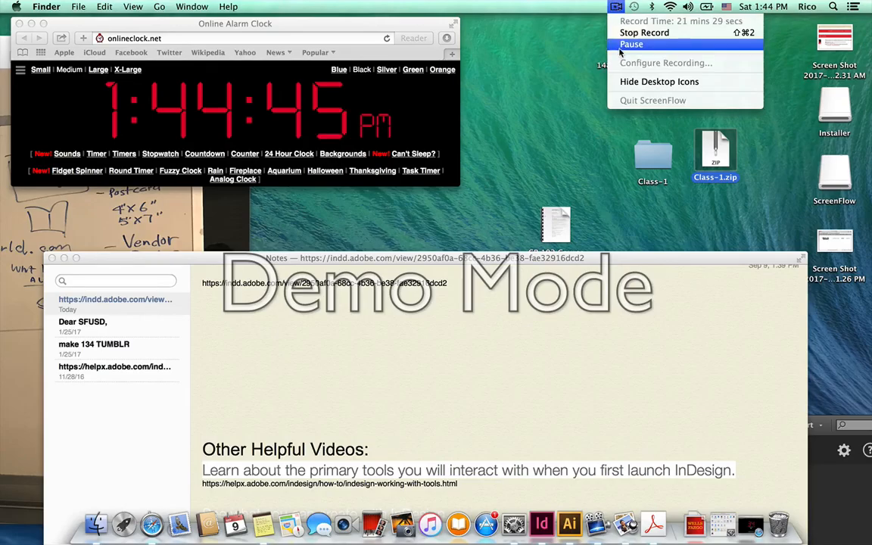